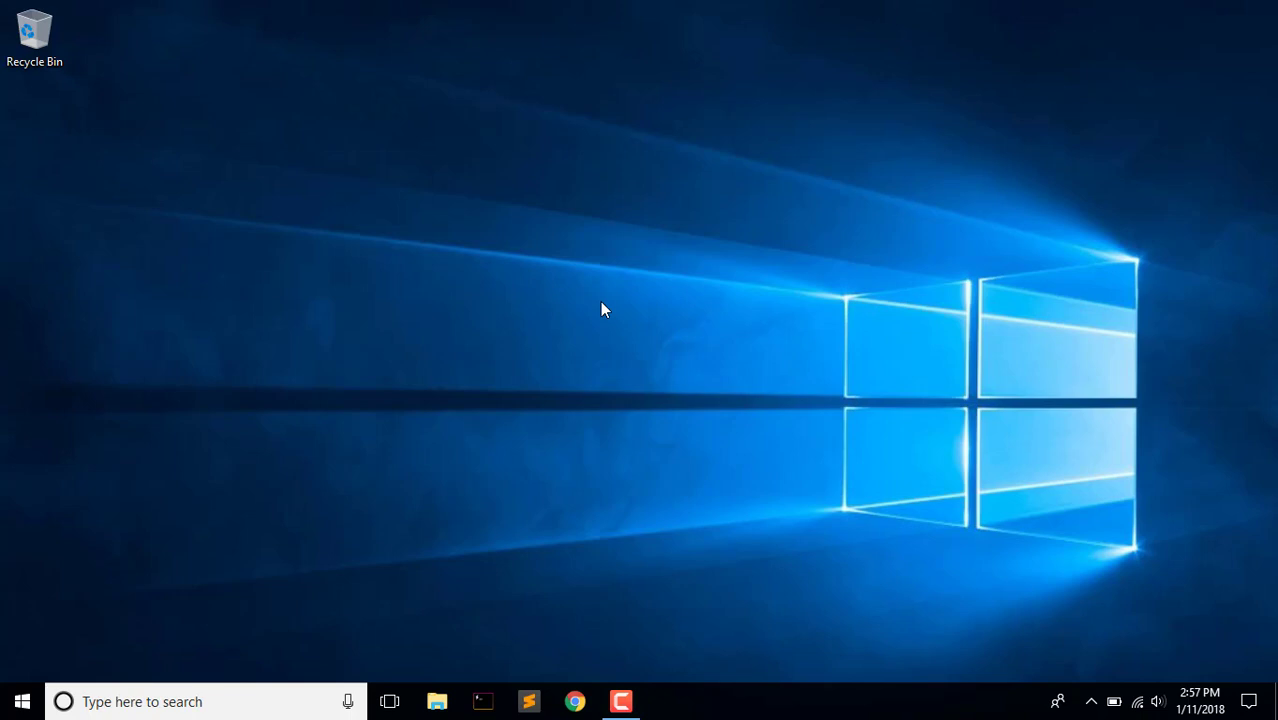
- Search for xampp in Chrome, open the Apache Friends site and view its XAMPP for Windows download
left_click(574, 701)
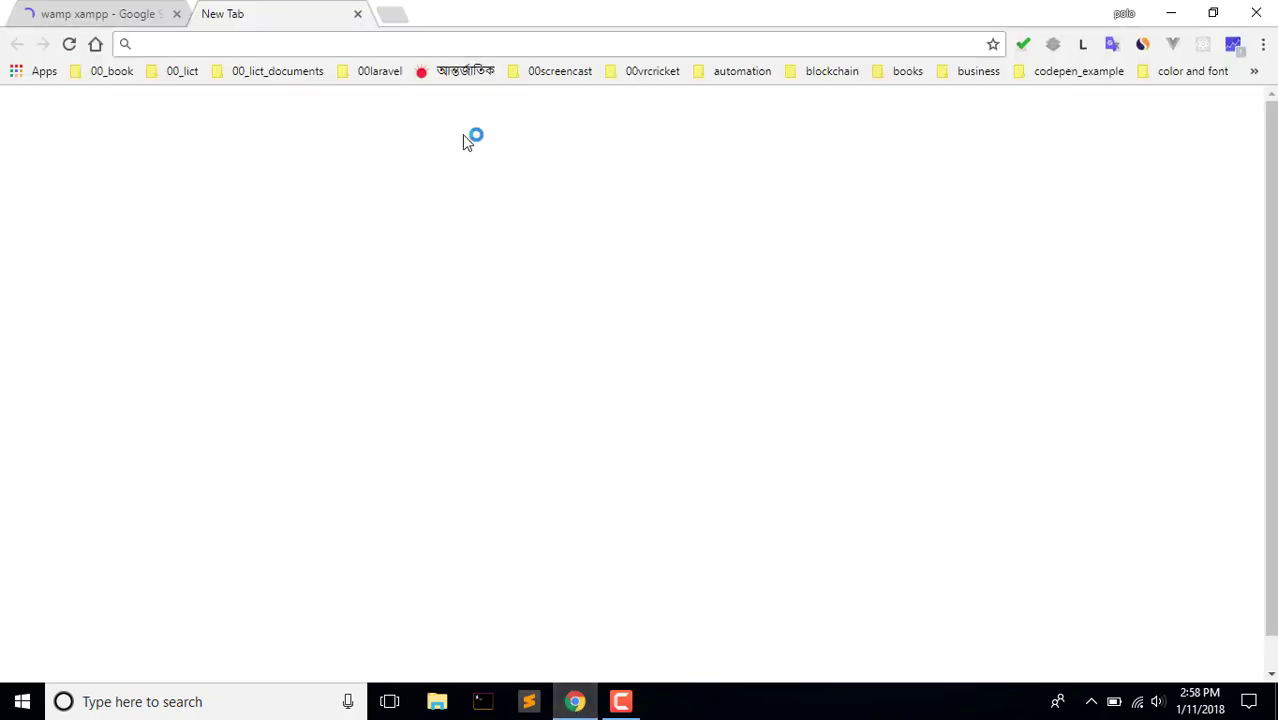
type("xampp")
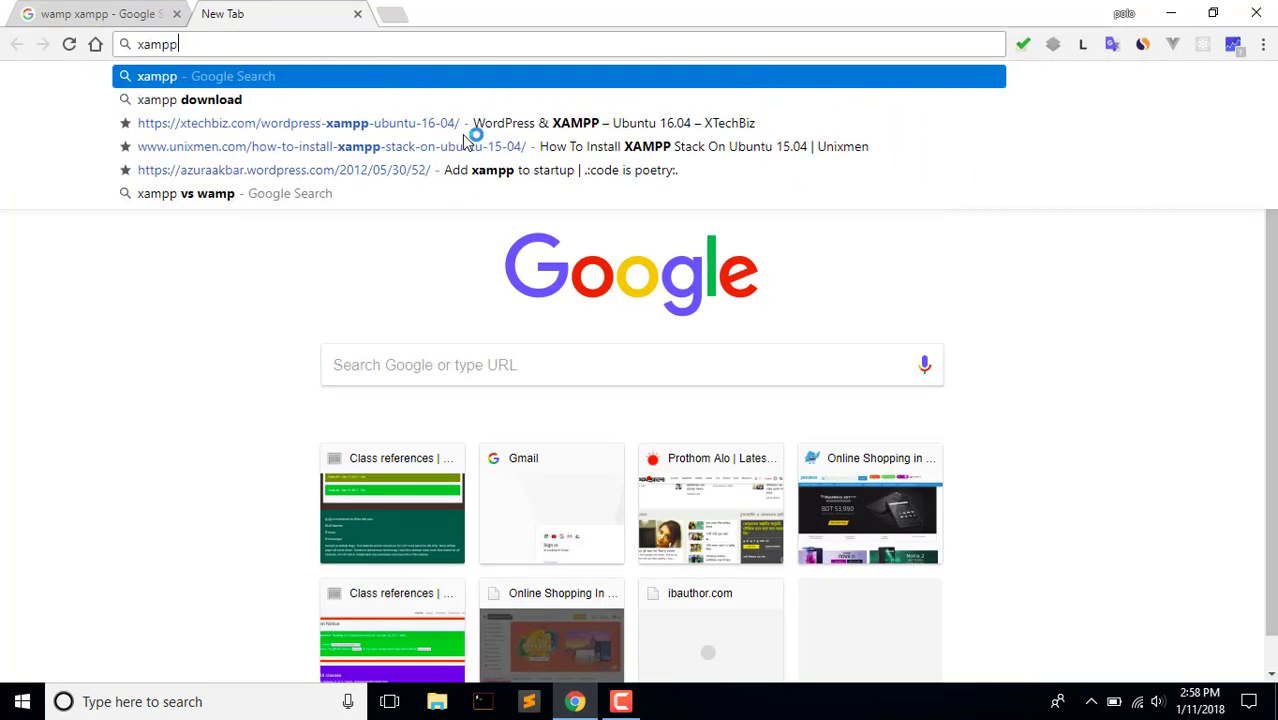
key("Return")
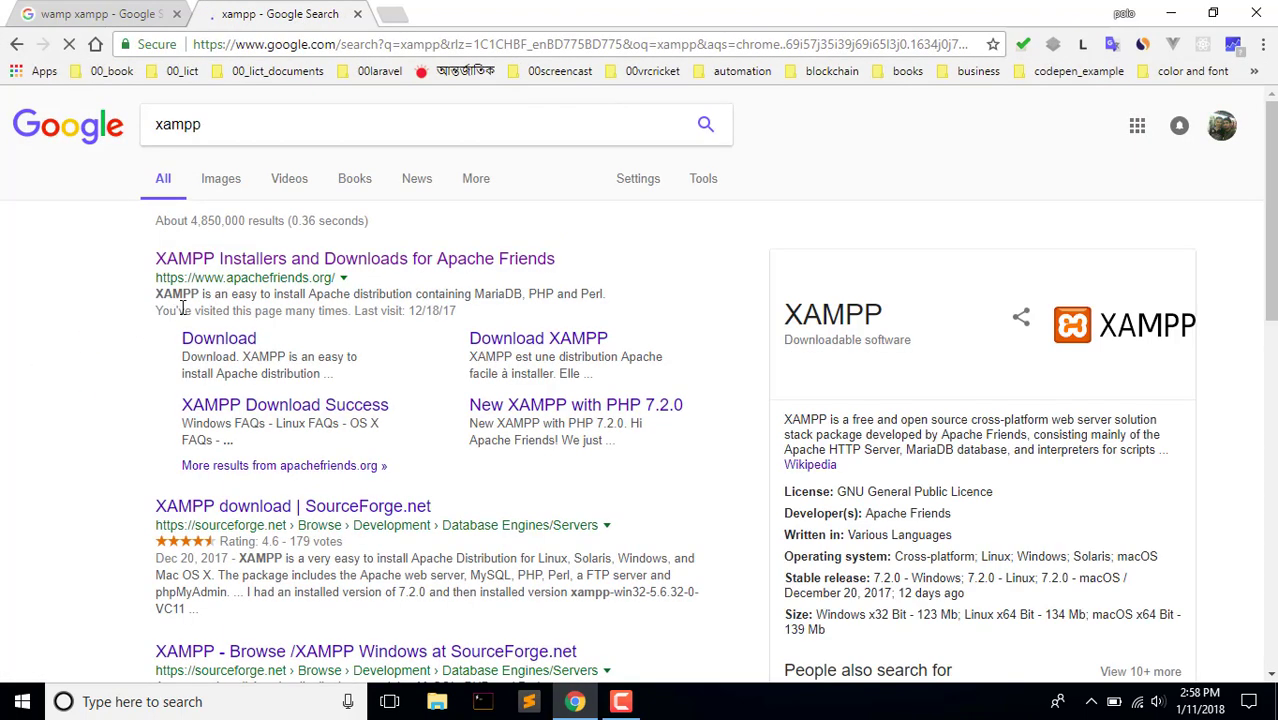
left_click(316, 262)
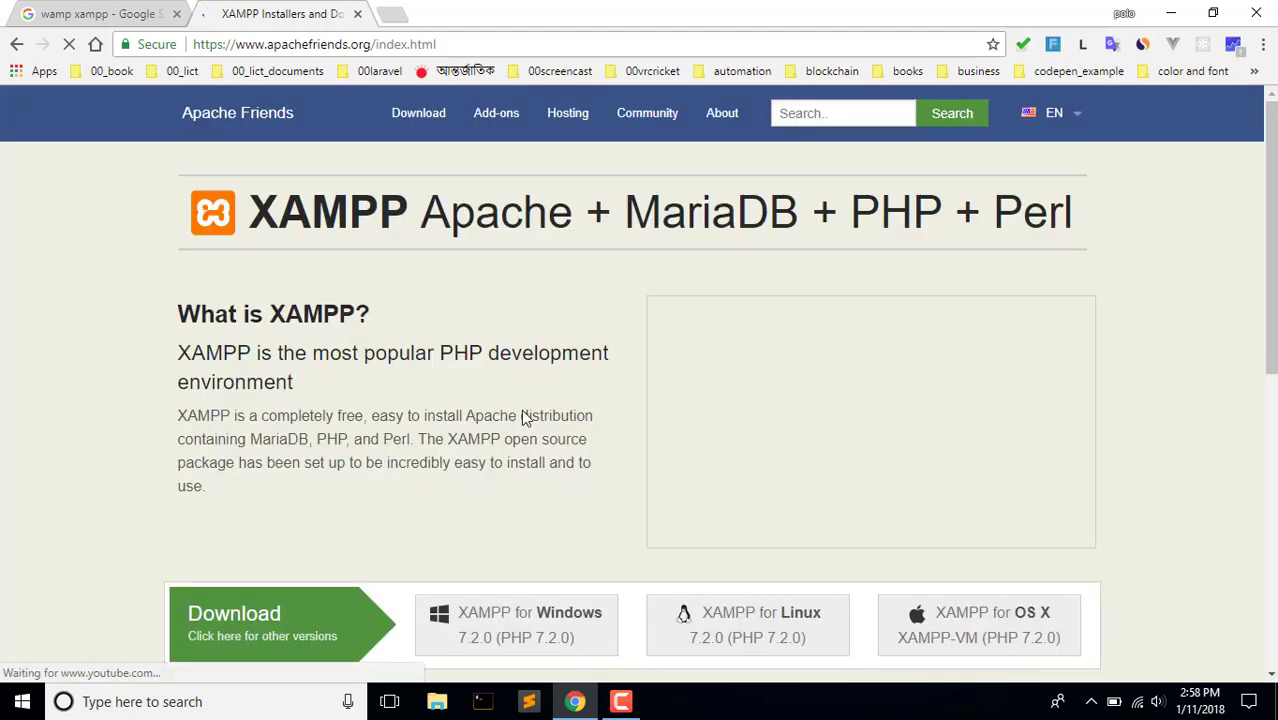
scroll(530, 425, "down", 1)
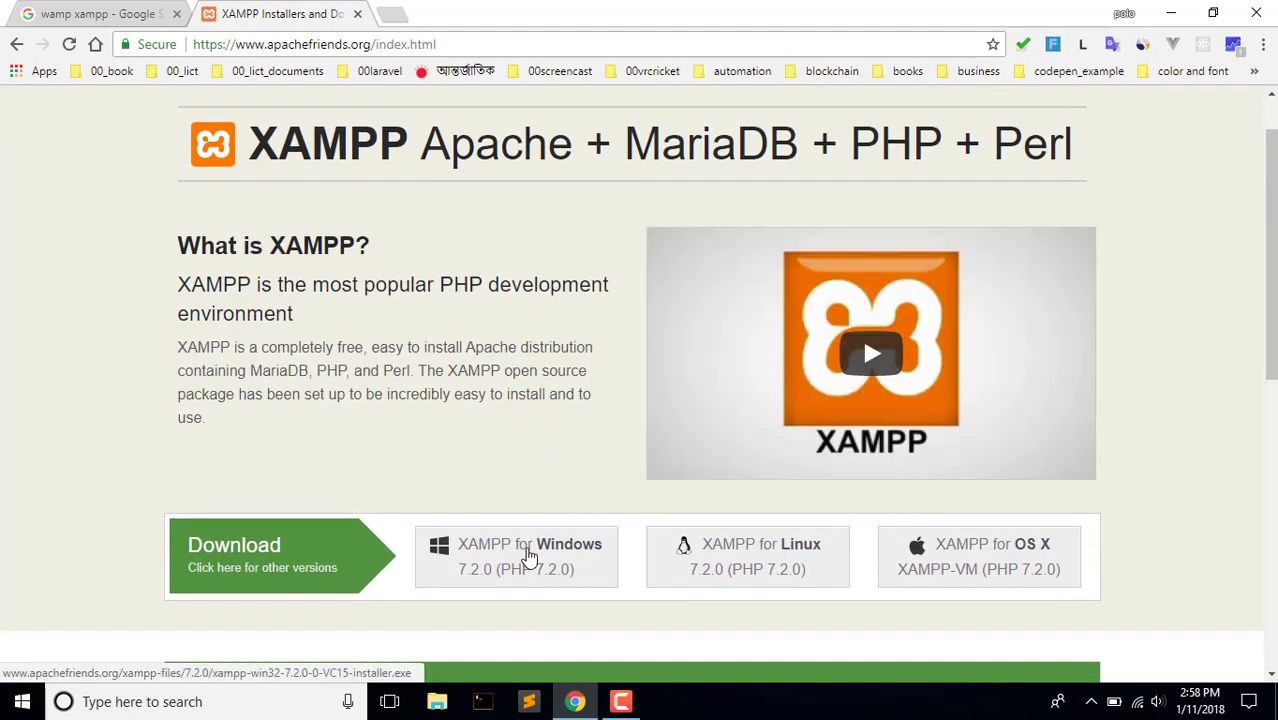
left_click(1171, 12)
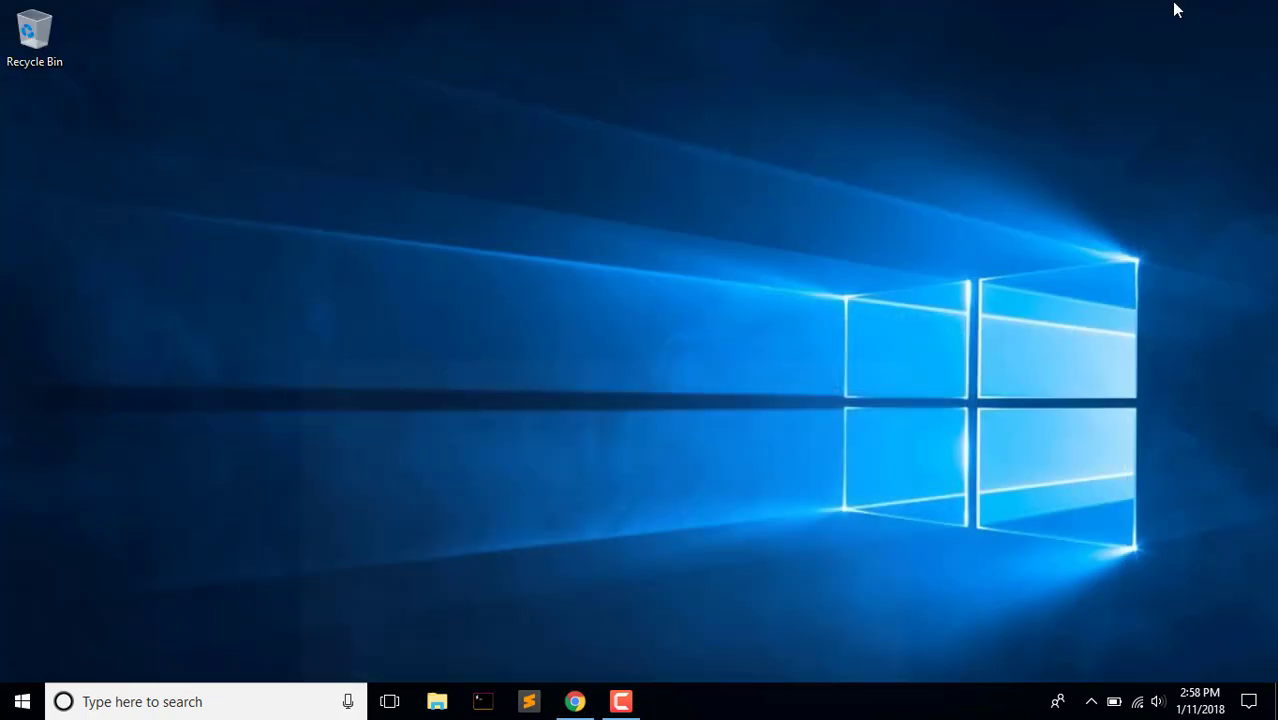
- Launch xampp-win32-7.1.12-0-VC14-installer.exe from the Downloads folder and minimize the folder window
double_click(49, 38)
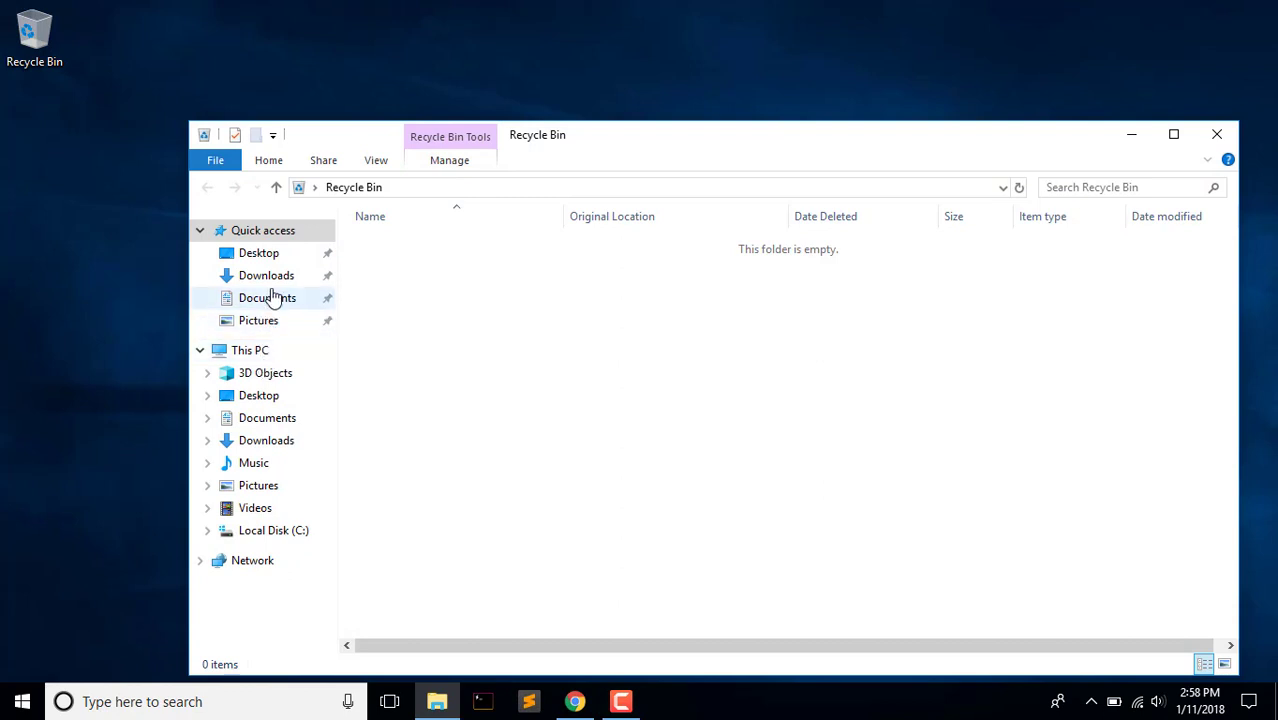
left_click(280, 285)
left_click(376, 252)
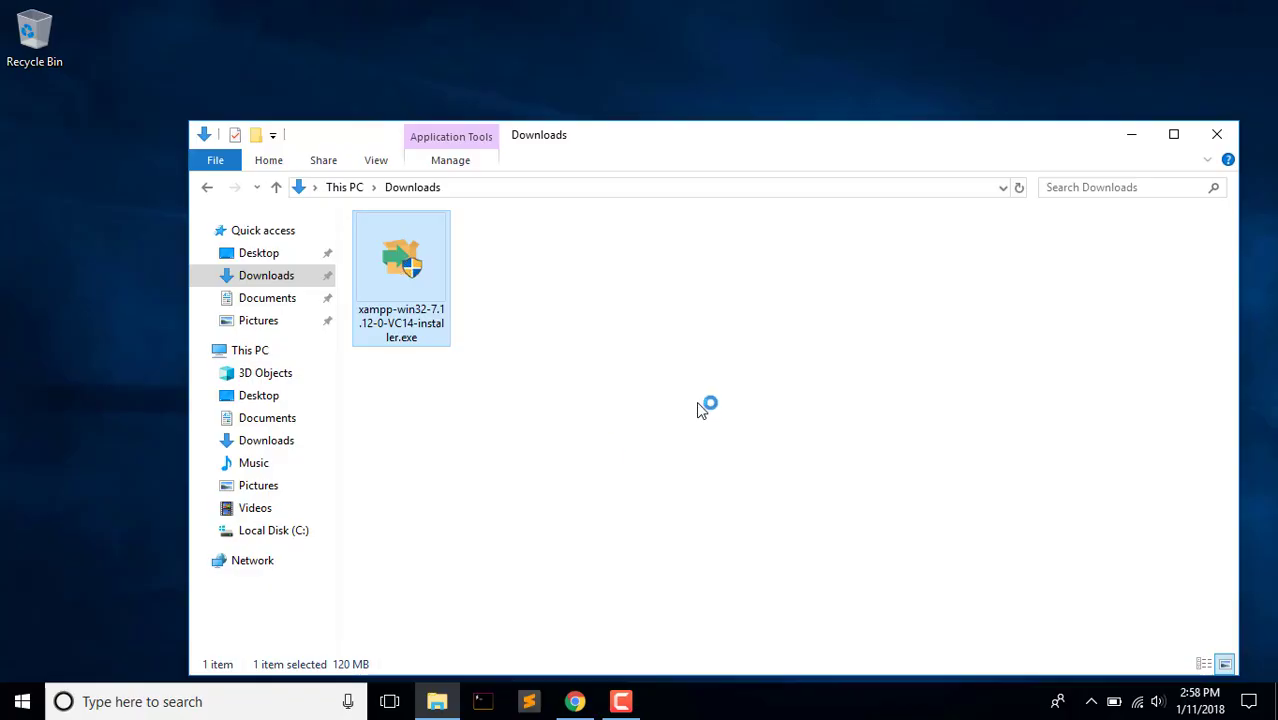
left_click(1131, 136)
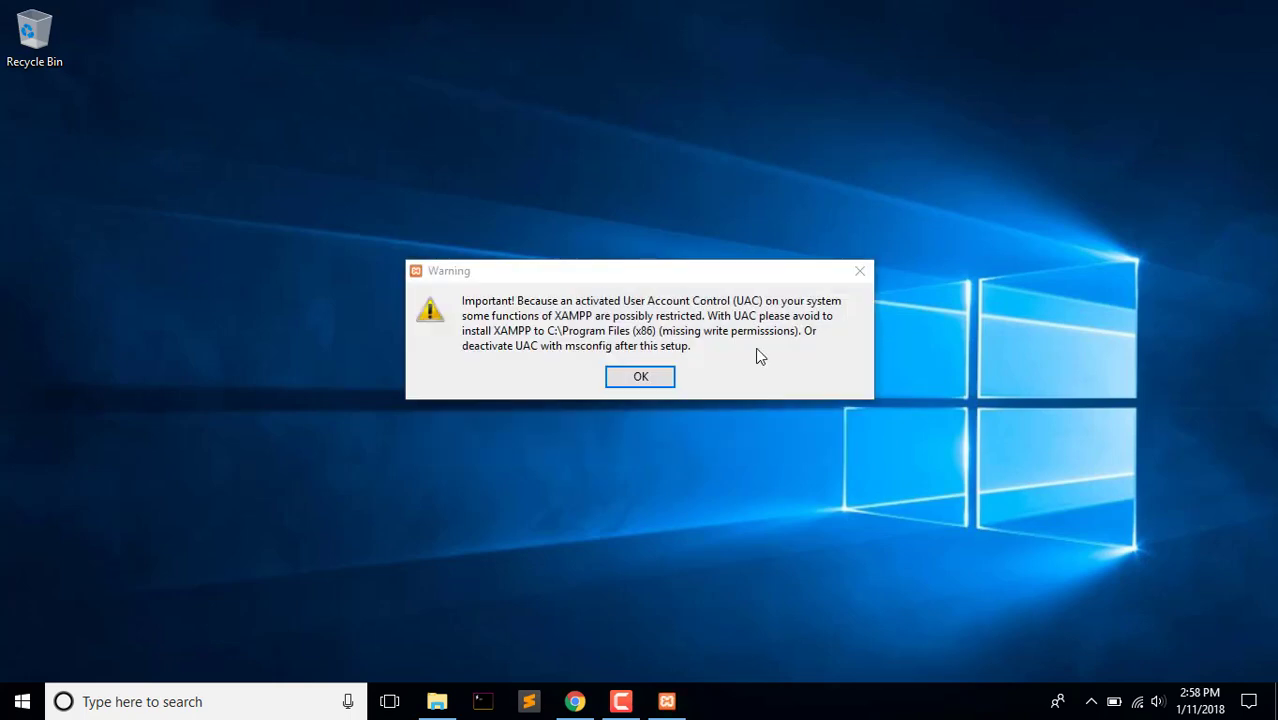
- Accept the UAC warning and install XAMPP with all components selected into C:\xampp
left_click(650, 377)
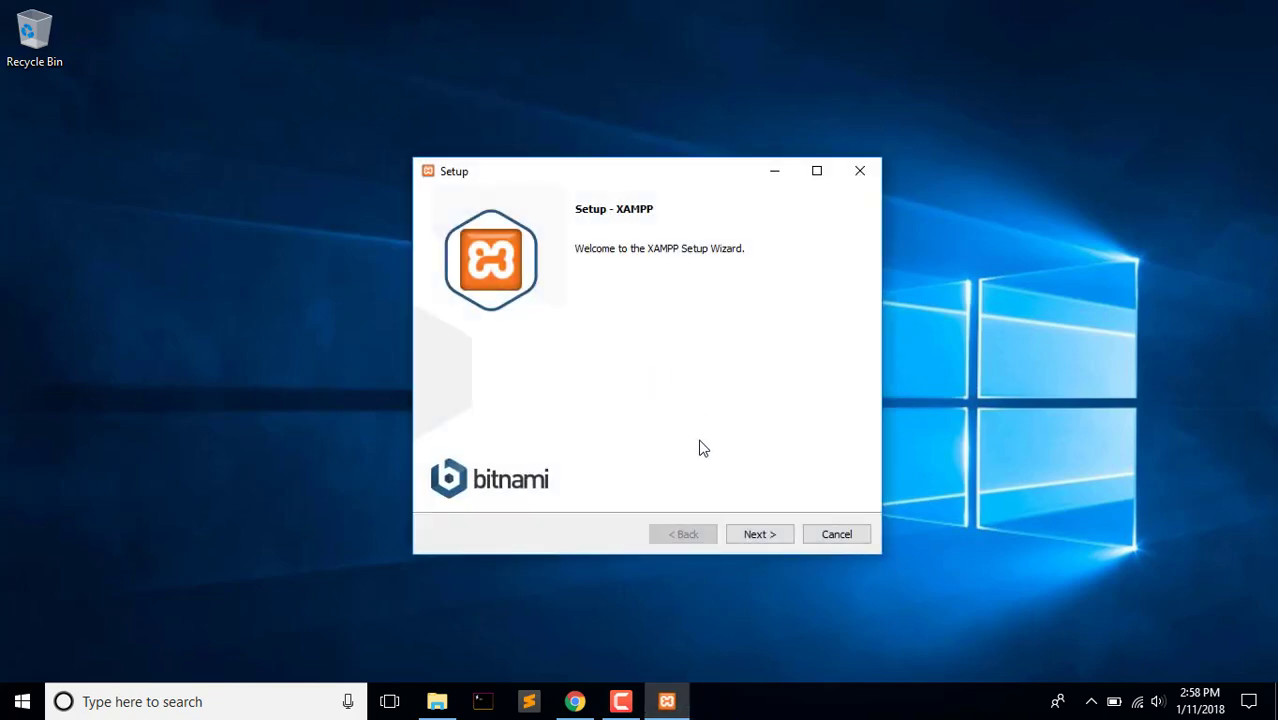
left_click(764, 535)
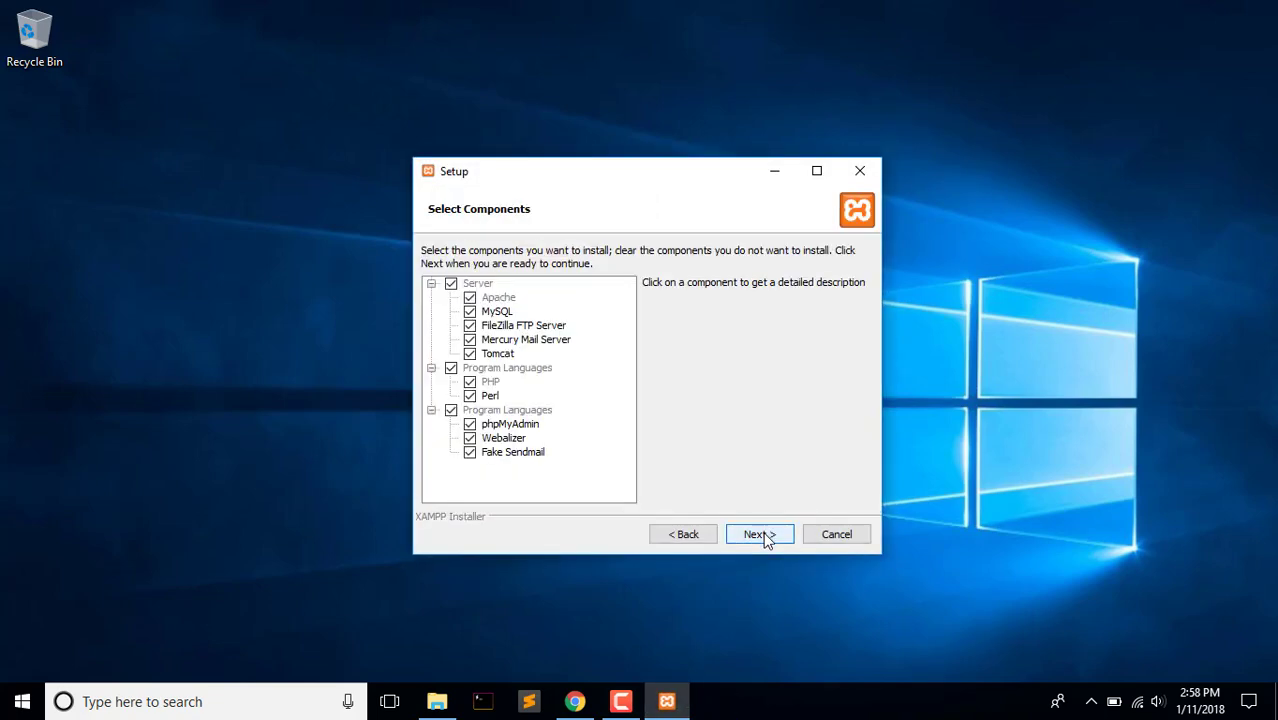
left_click(759, 535)
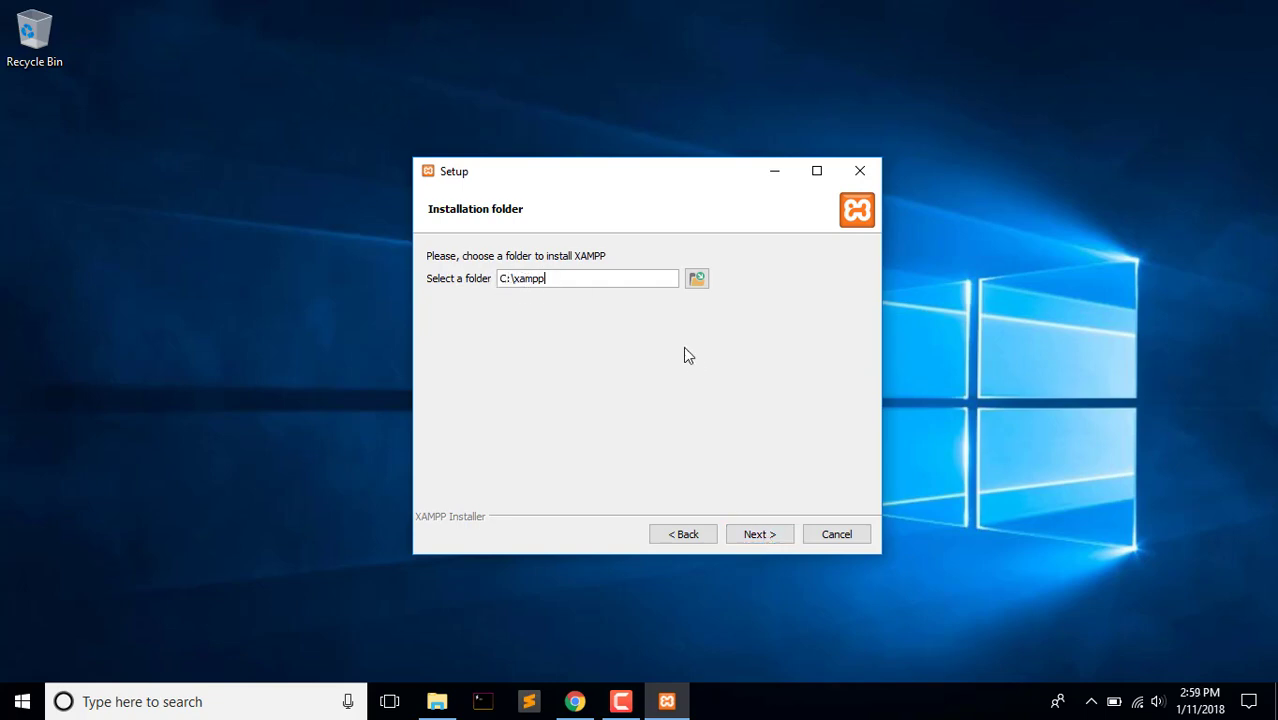
left_click(762, 532)
left_click(762, 532)
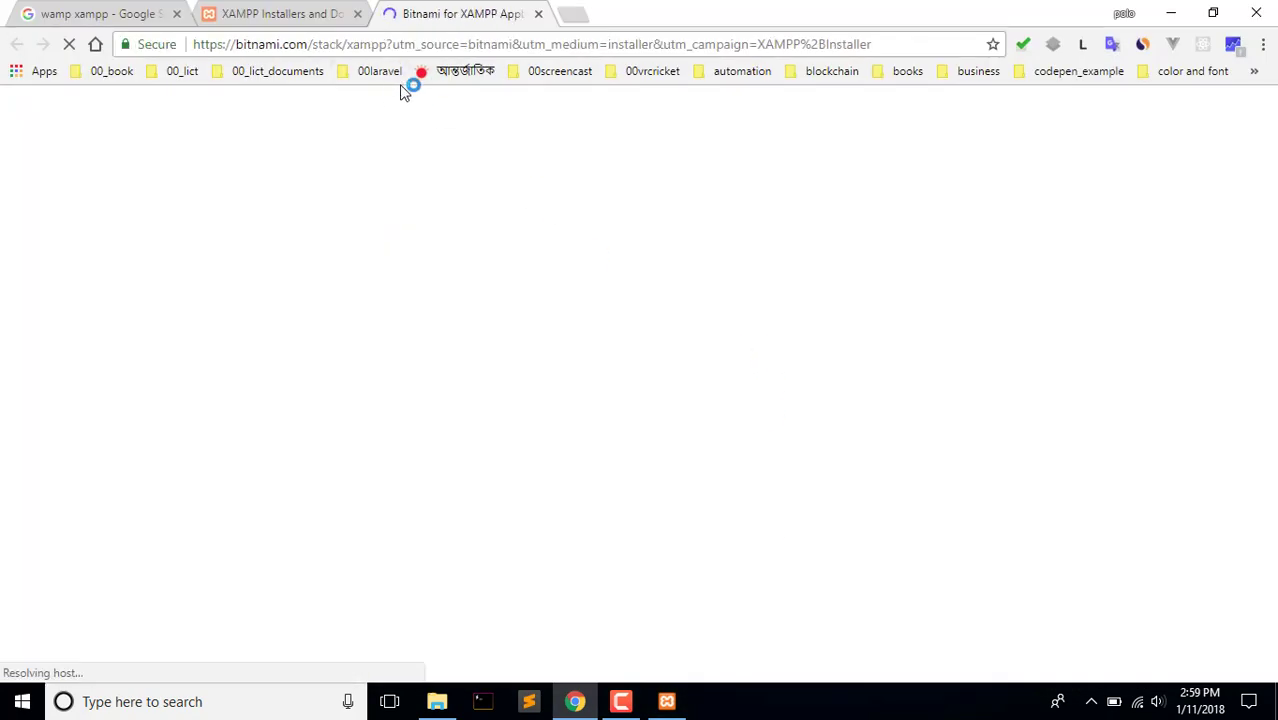
left_click(1178, 12)
left_click(773, 534)
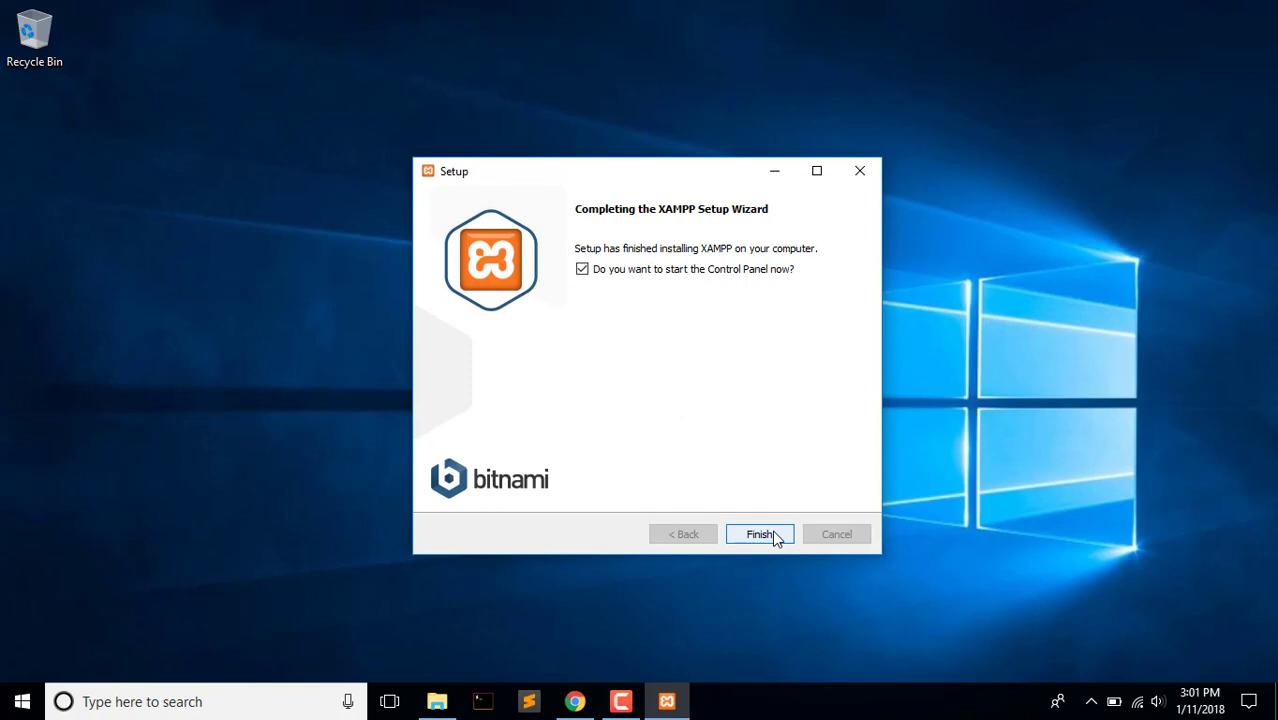
- Finish the setup with the Control Panel starting, save English as its language, and close the Control Panel window
left_click(760, 534)
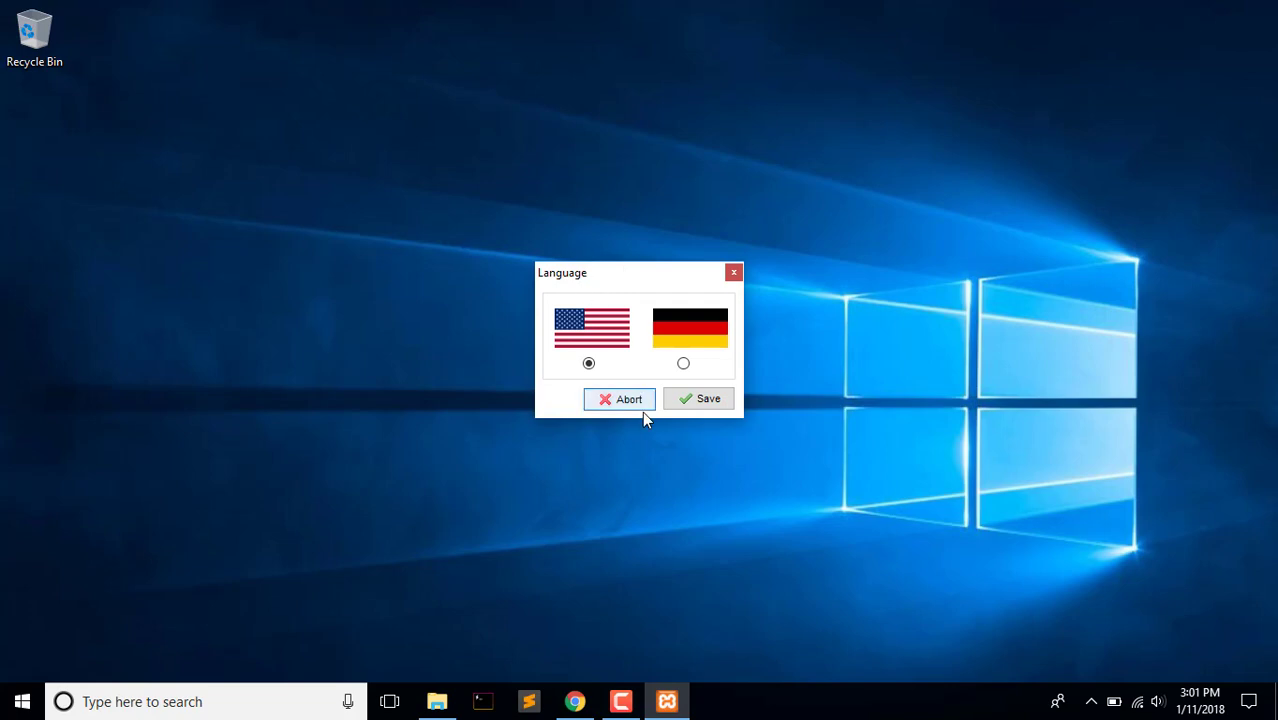
left_click(697, 403)
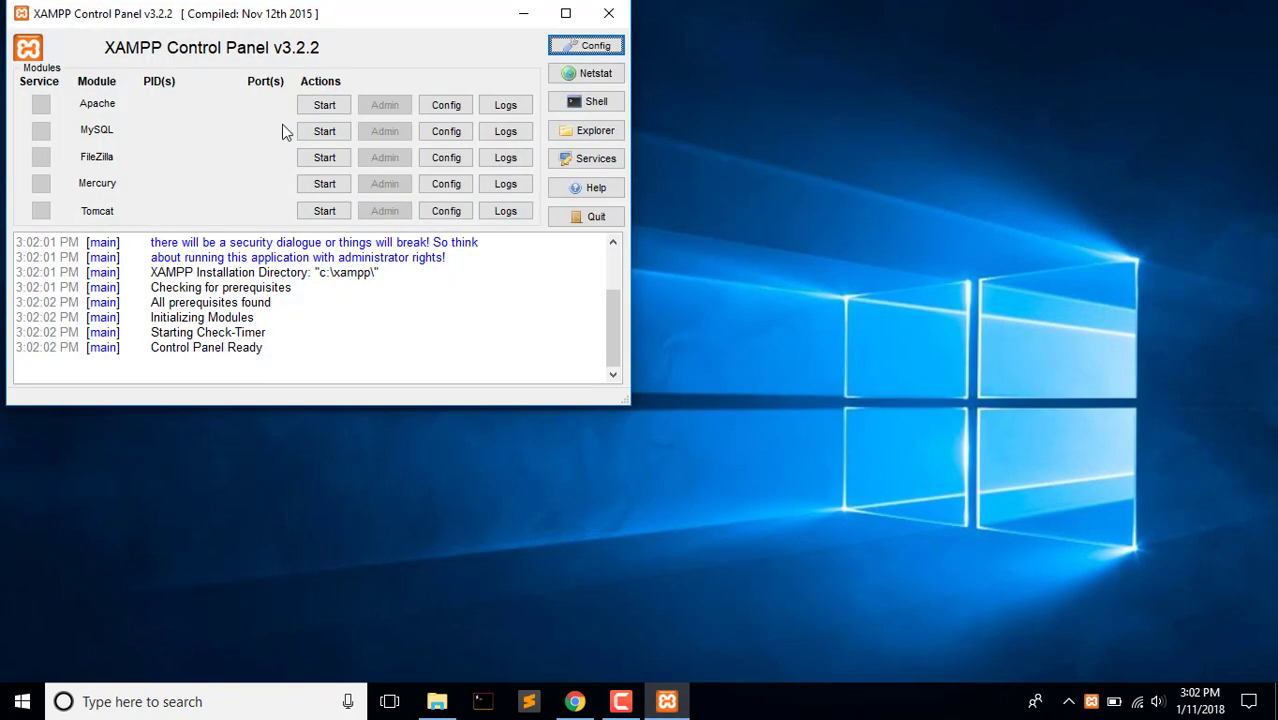
left_click_drag(342, 23, 604, 90)
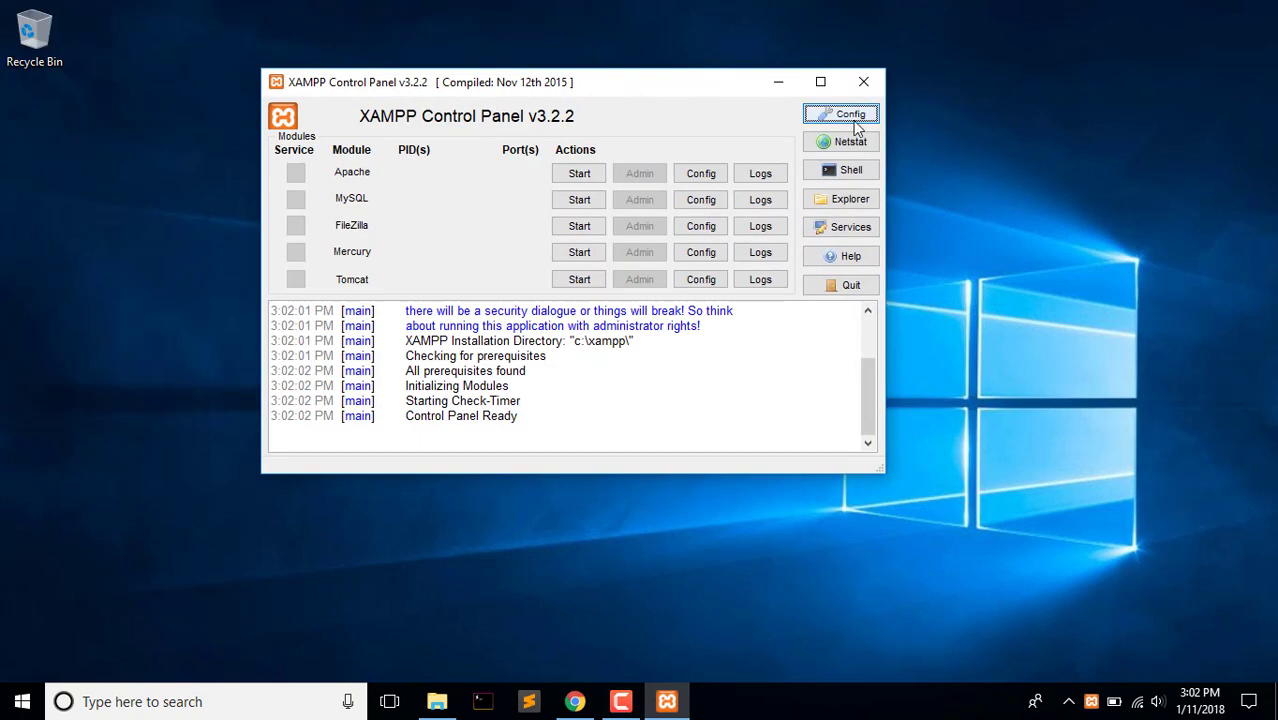
left_click(864, 82)
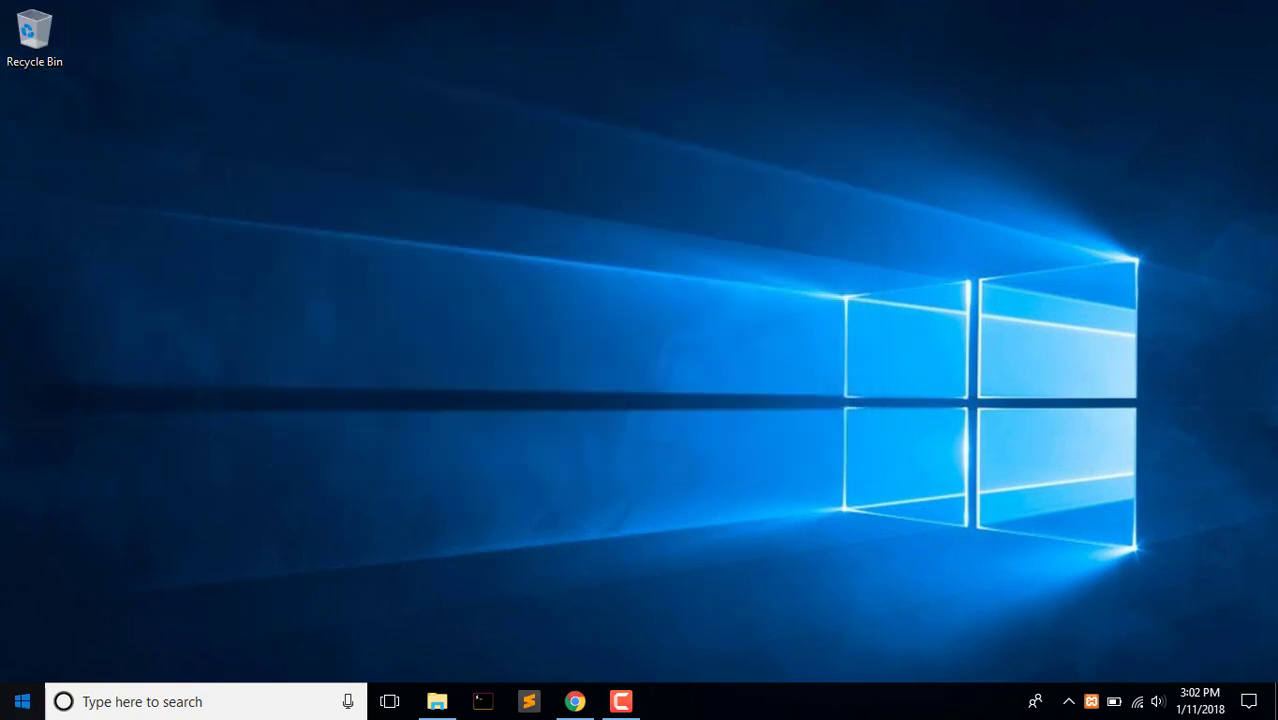
- Launch the XAMPP Control Panel again through Windows search
key("super")
type("x")
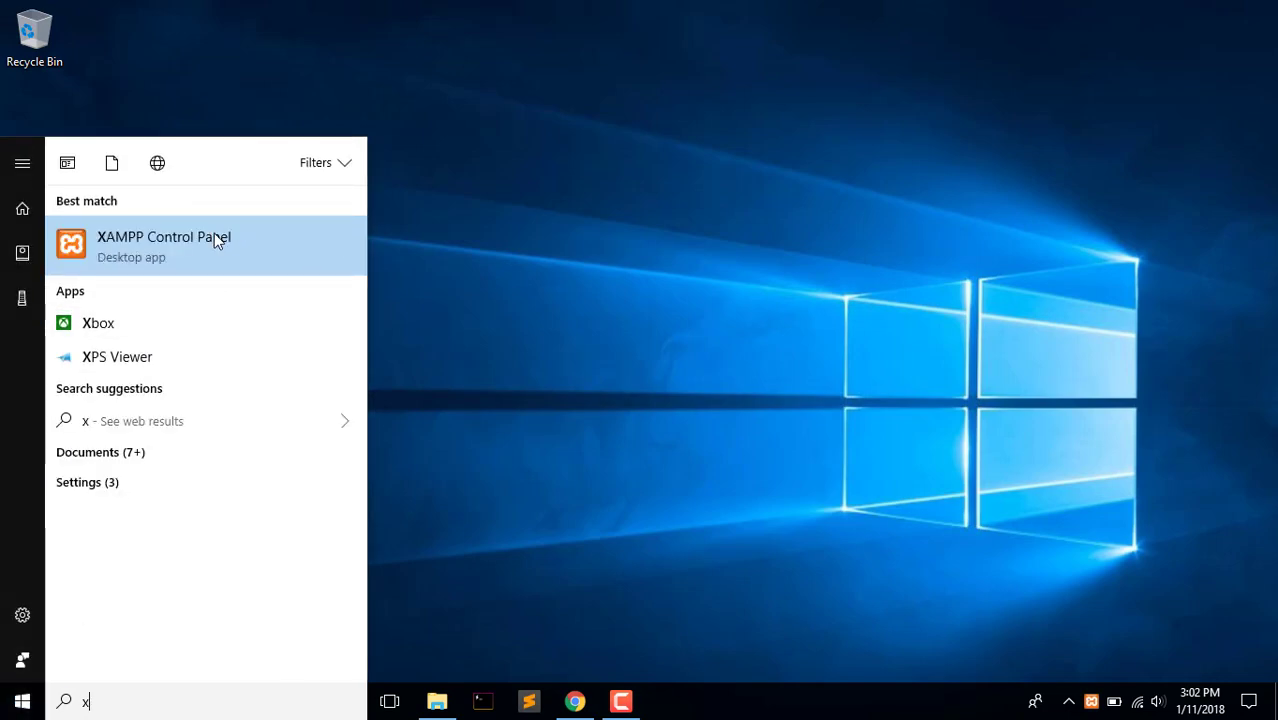
left_click(214, 238)
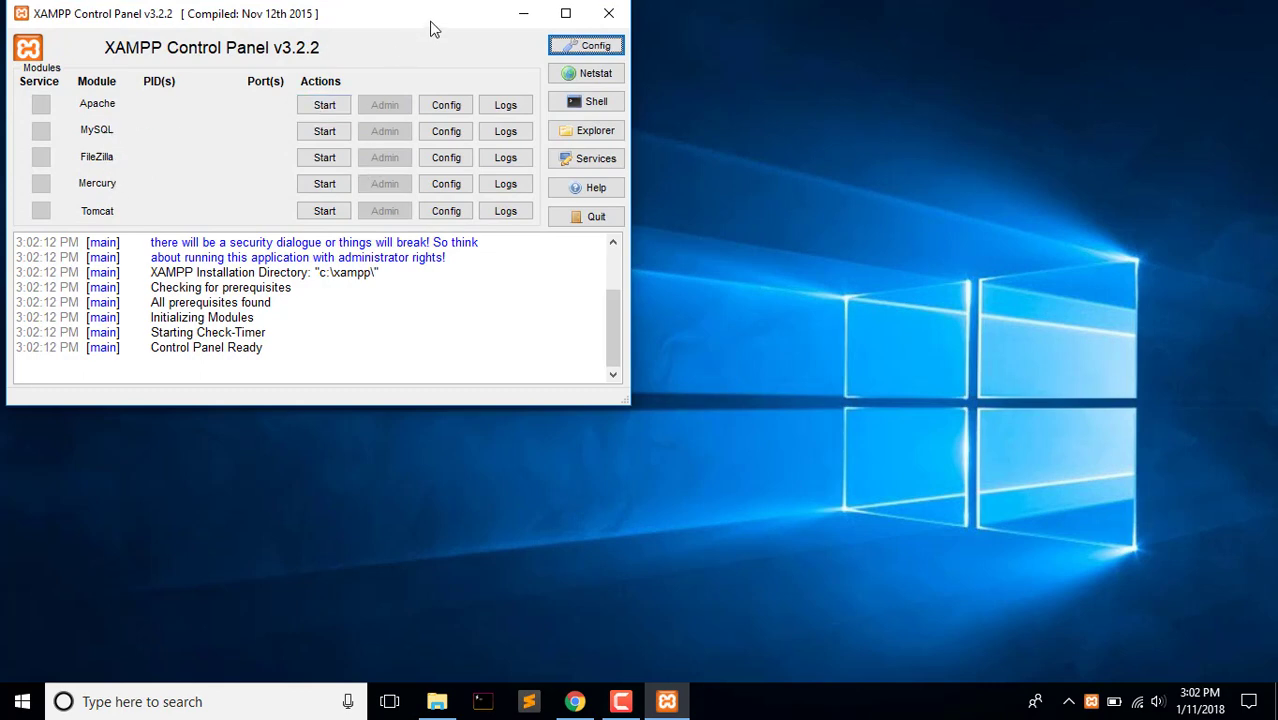
- Start the Apache module and switch to Chrome
left_click_drag(431, 27, 670, 50)
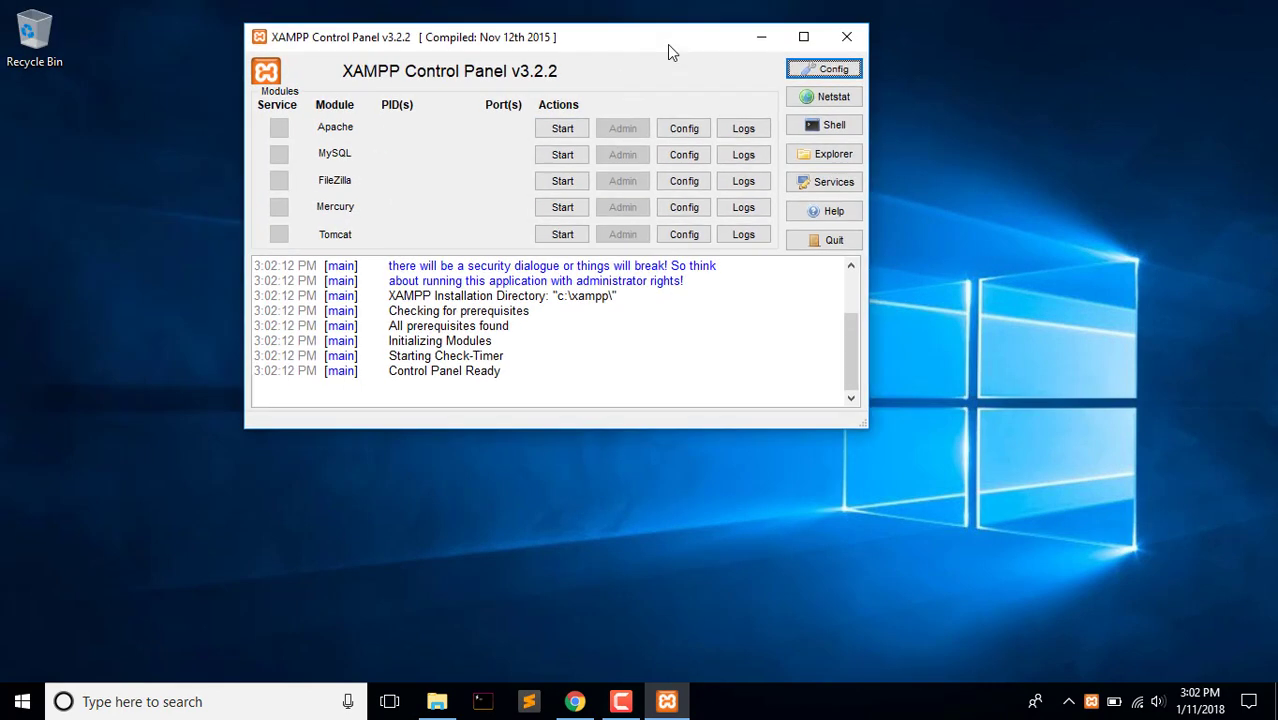
left_click(562, 137)
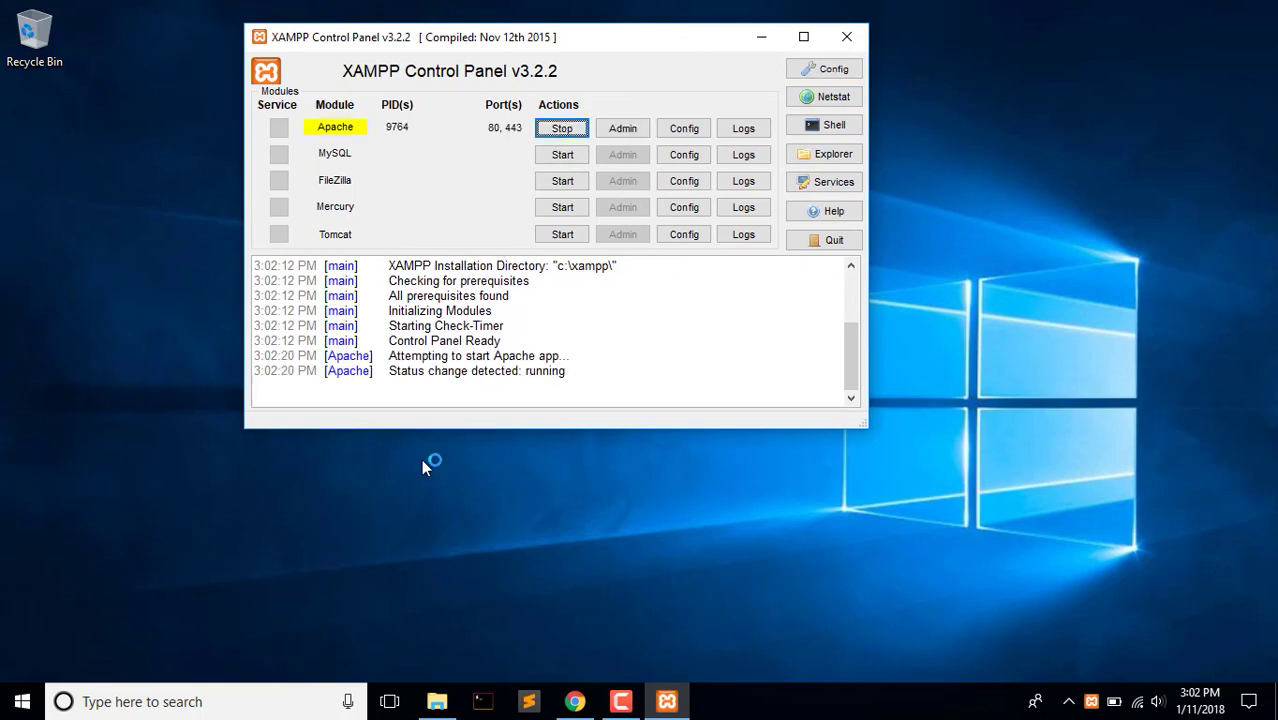
left_click(577, 703)
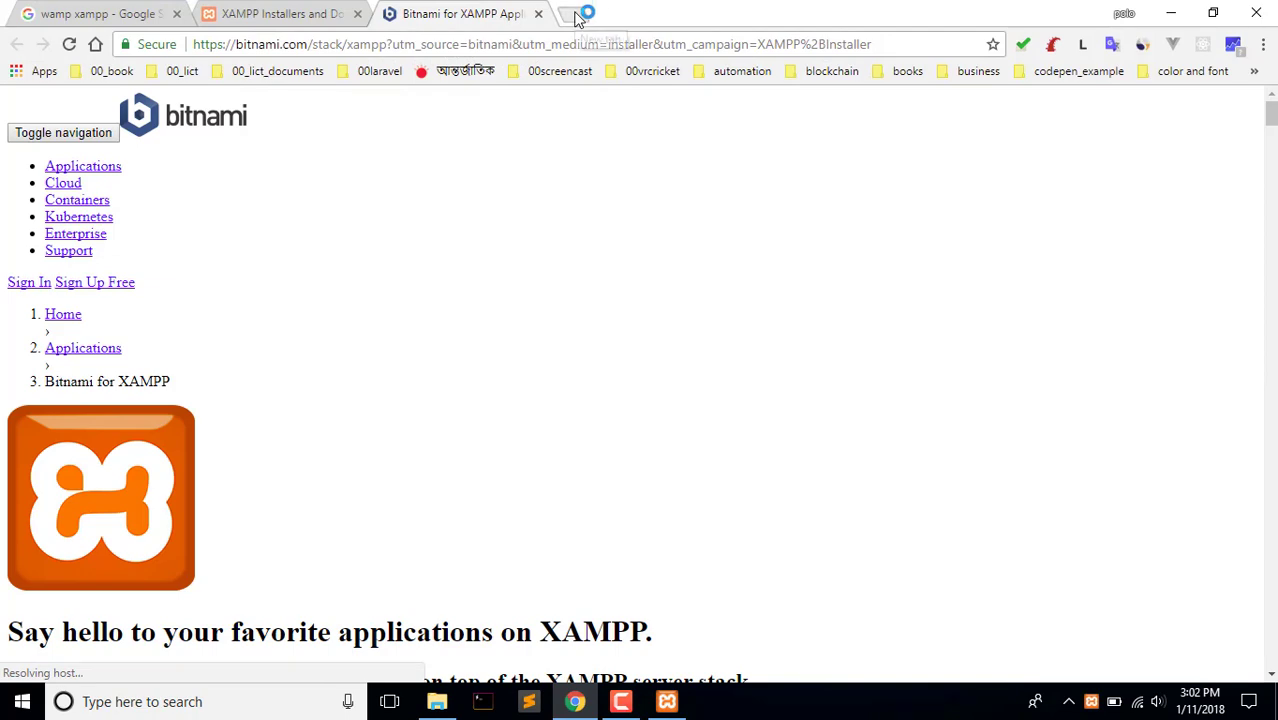
left_click(578, 14)
type("lco")
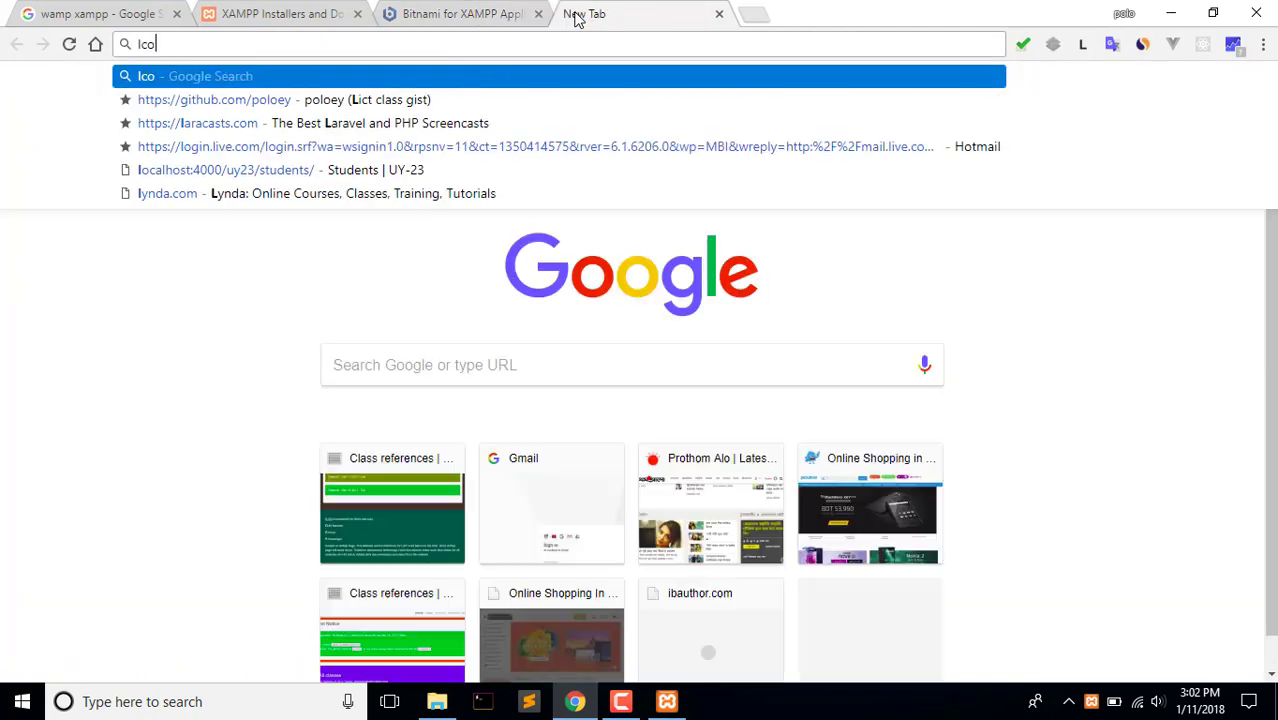
type("c")
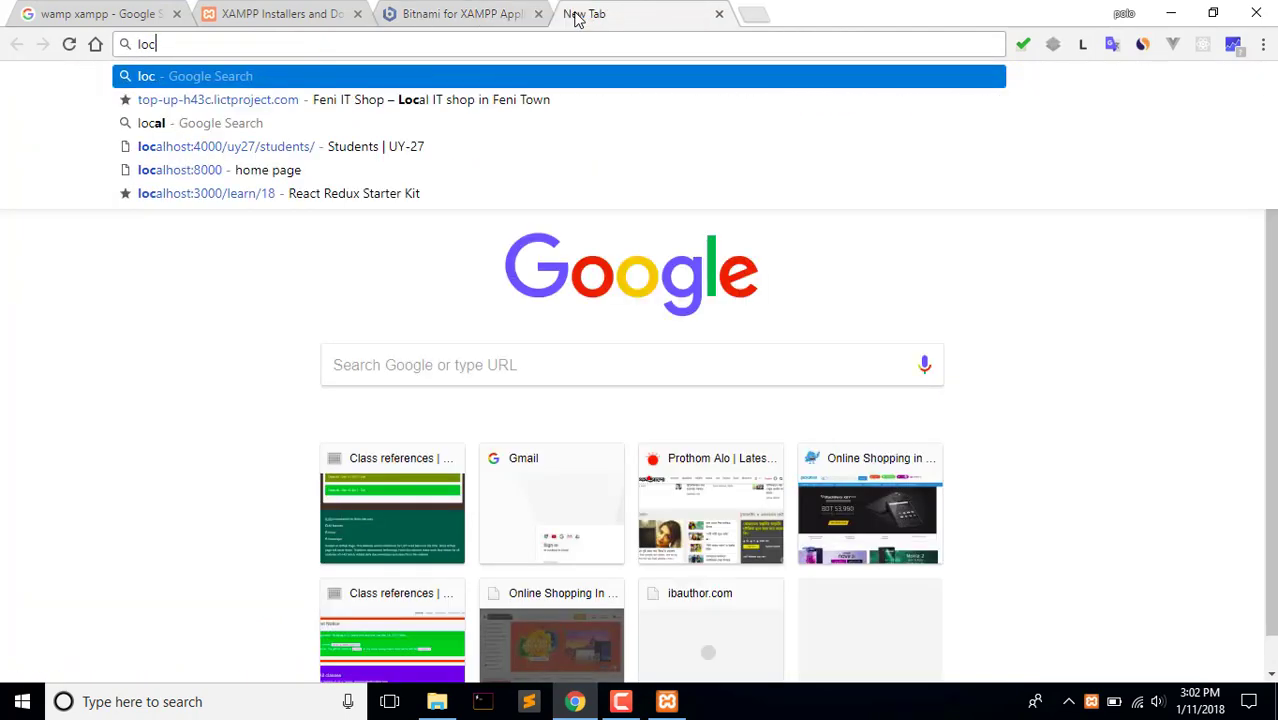
type("alhost")
key("BackSpace")
key("BackSpace")
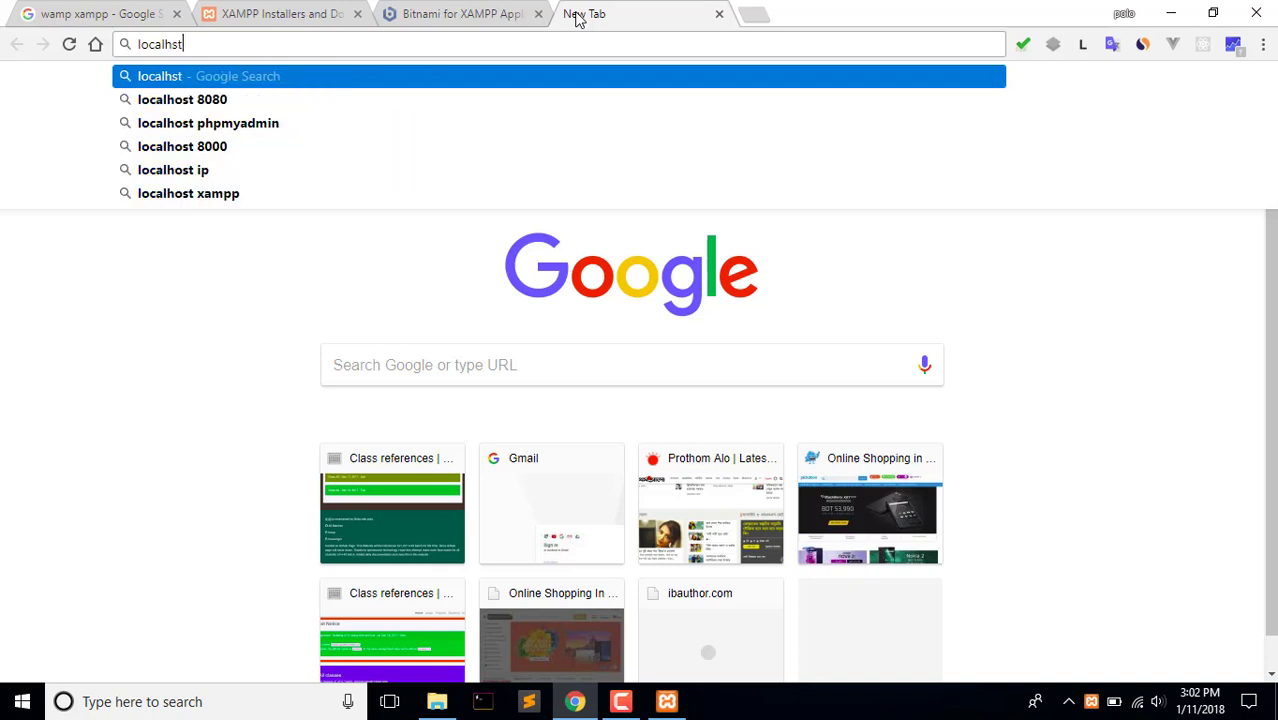
type("st")
key("Tab")
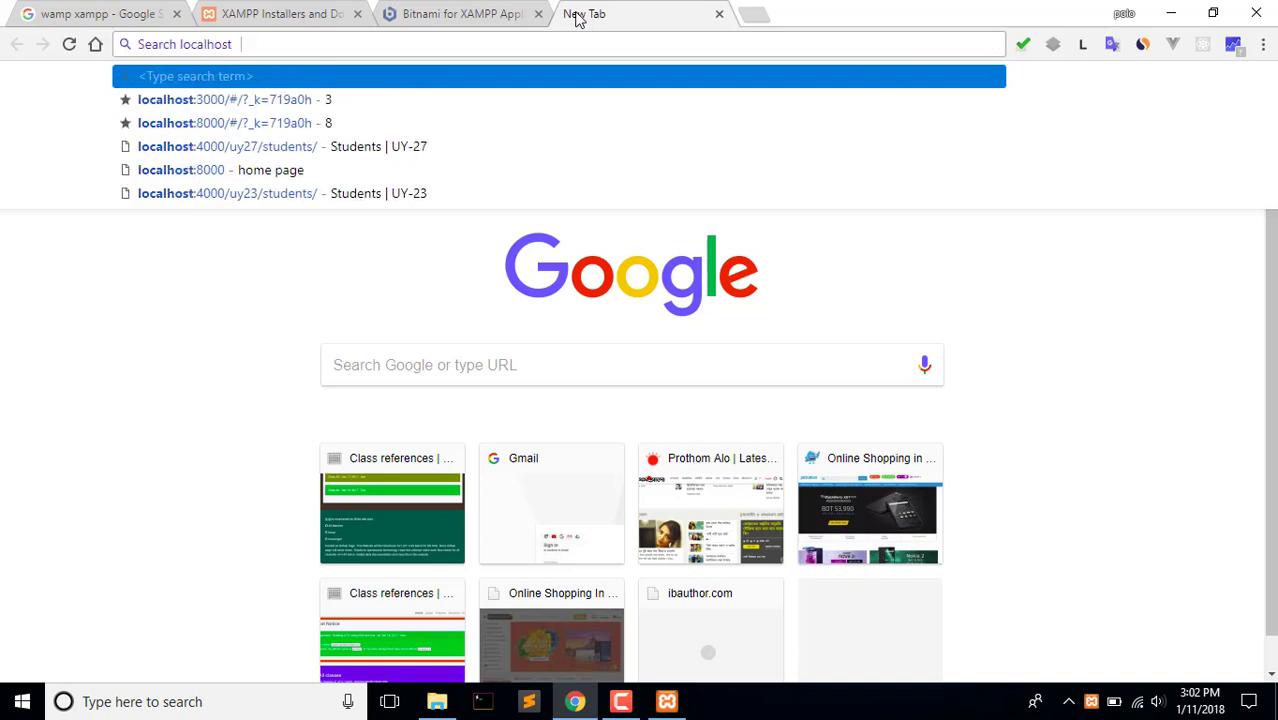
type("====")
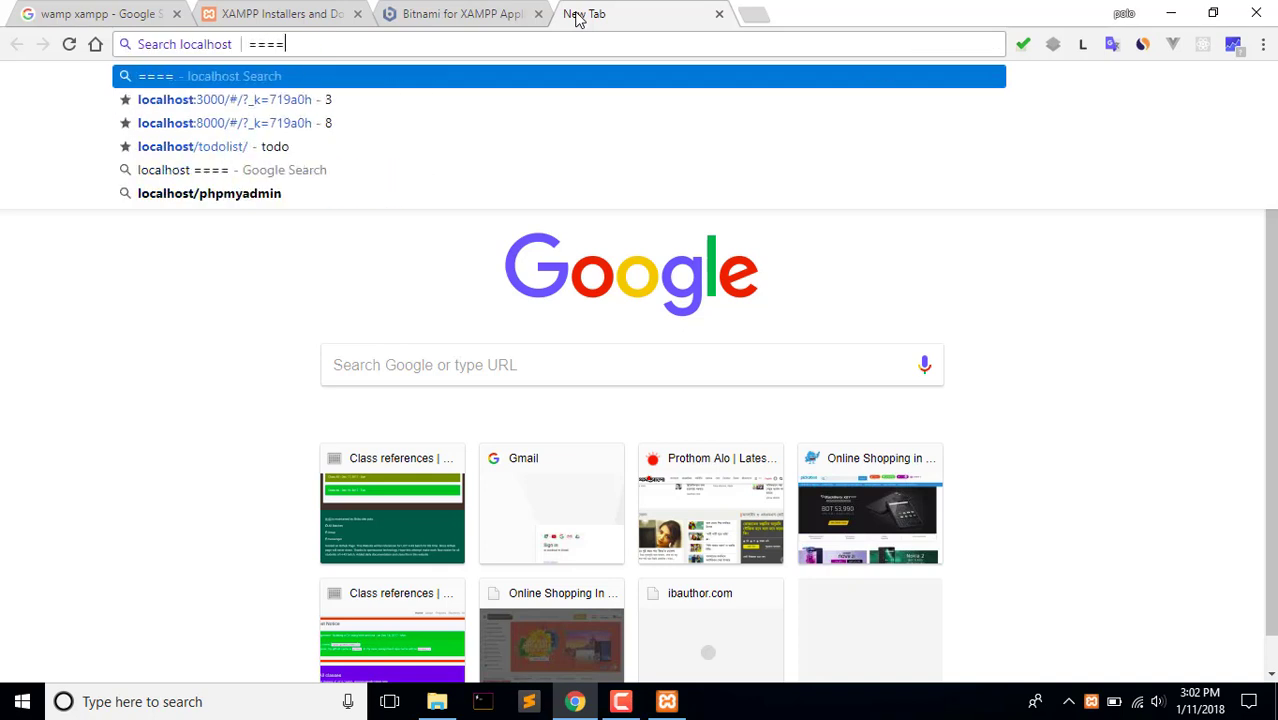
key("ctrl+a")
key("BackSpace")
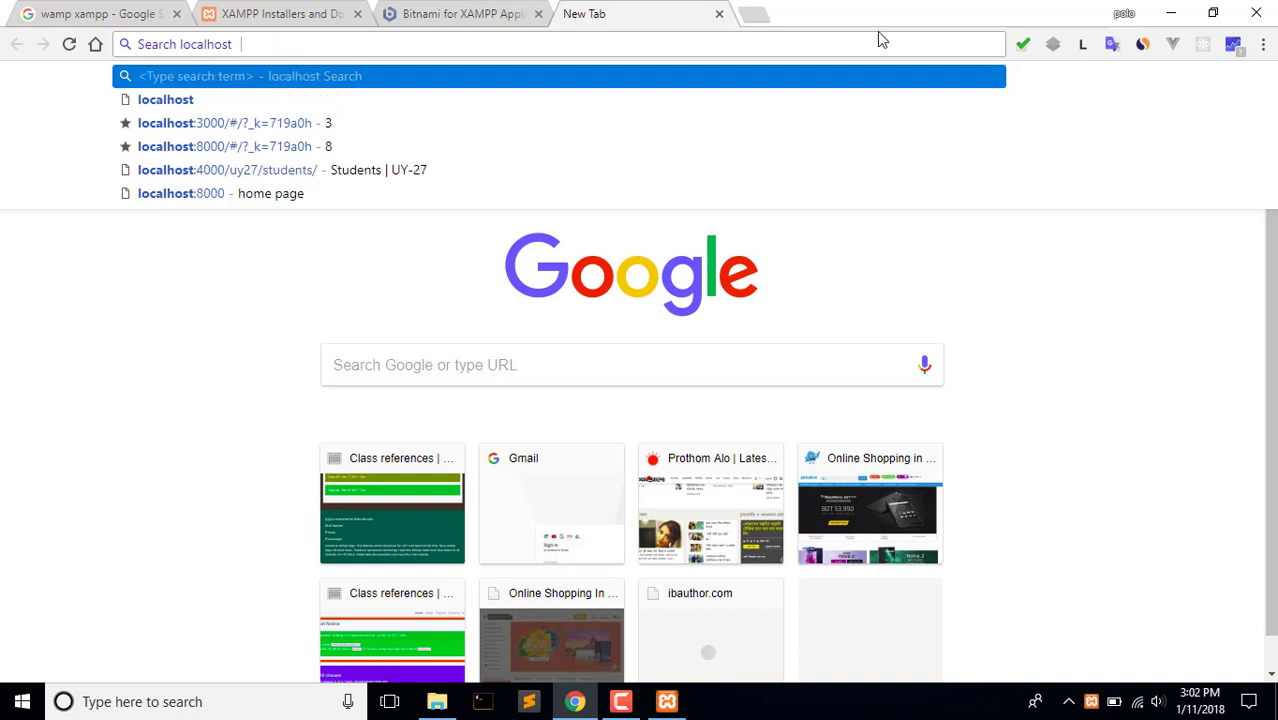
- Load localhost in a new browser tab and reload its localhost/dashboard/ page
left_click(755, 14)
type("lo")
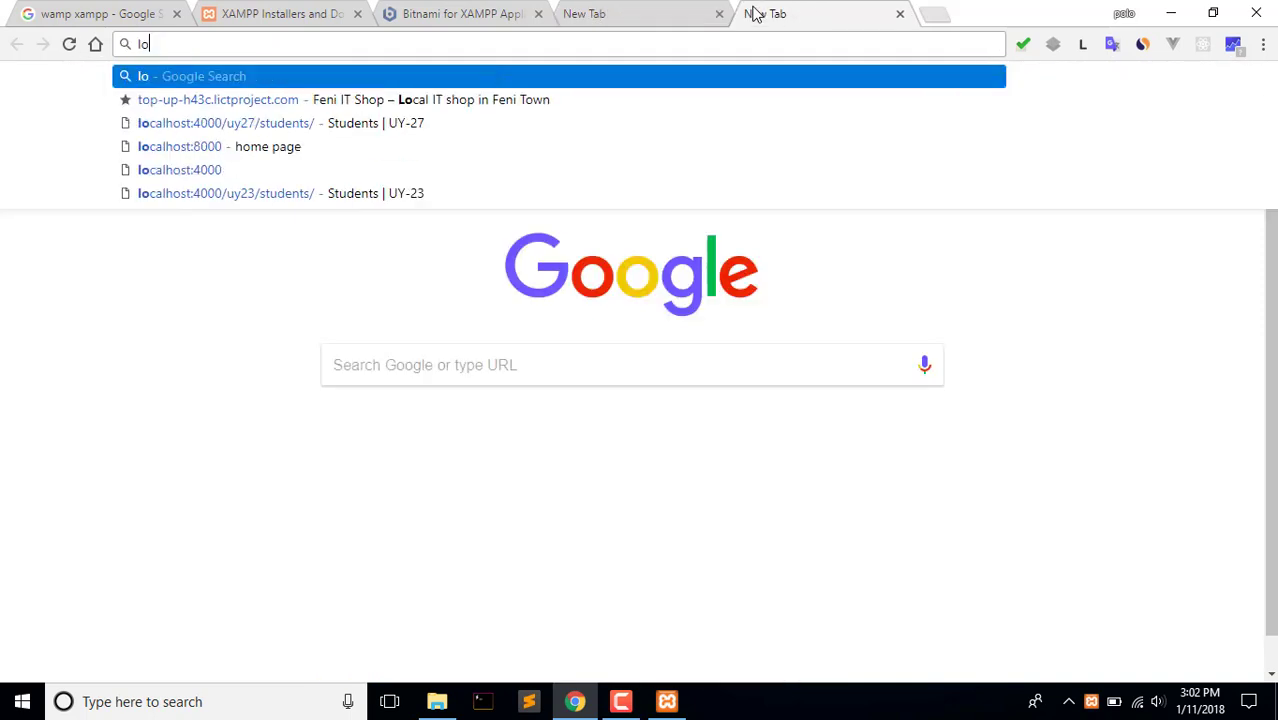
type("calhost")
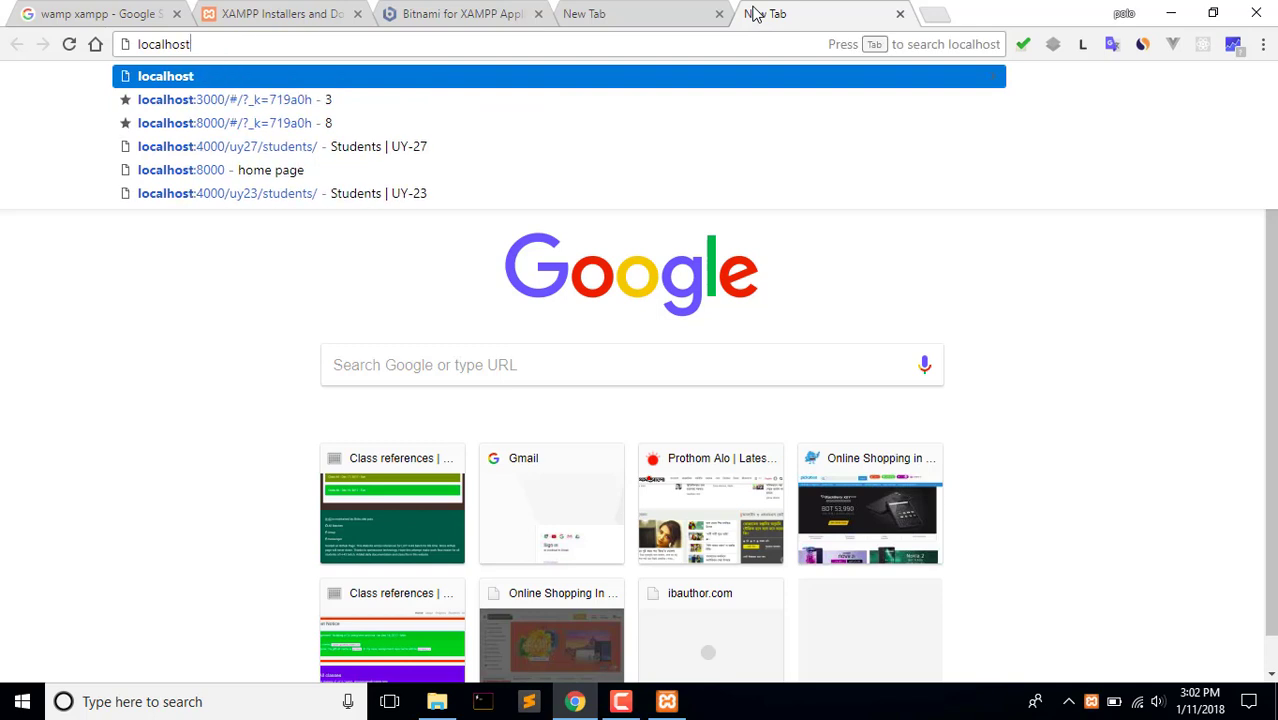
key("Tab")
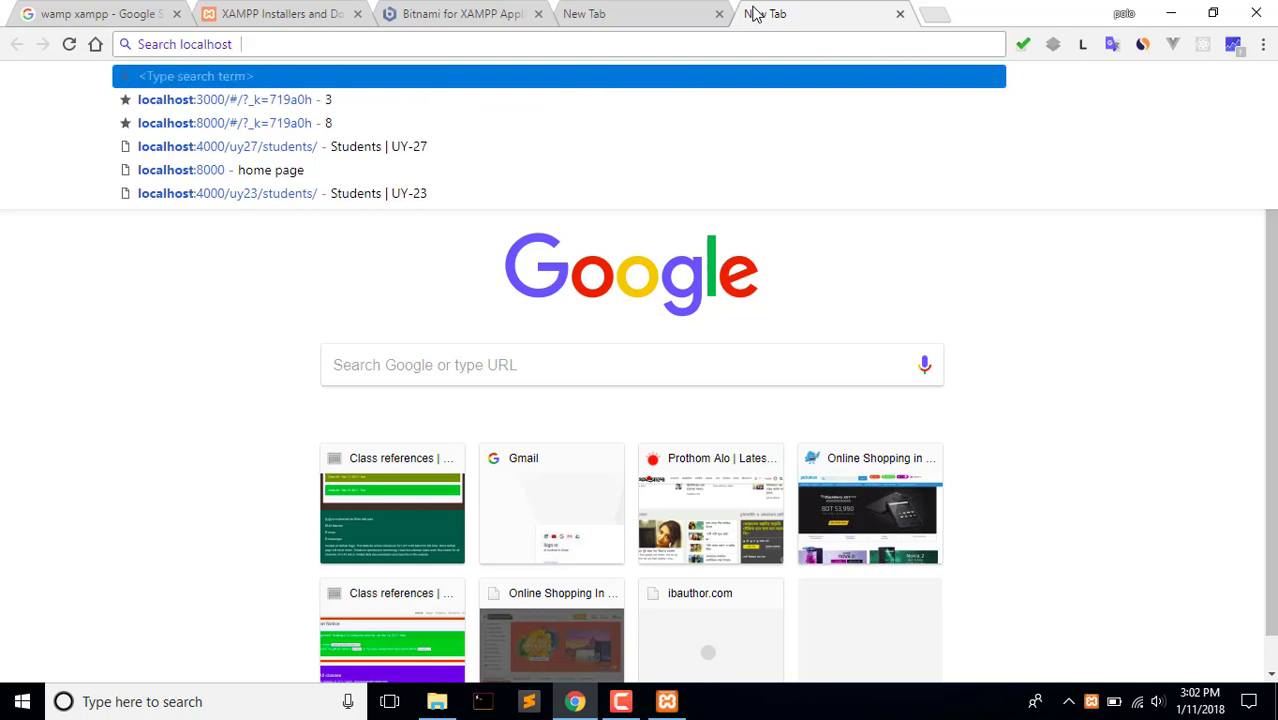
key("BackSpace")
key("Return")
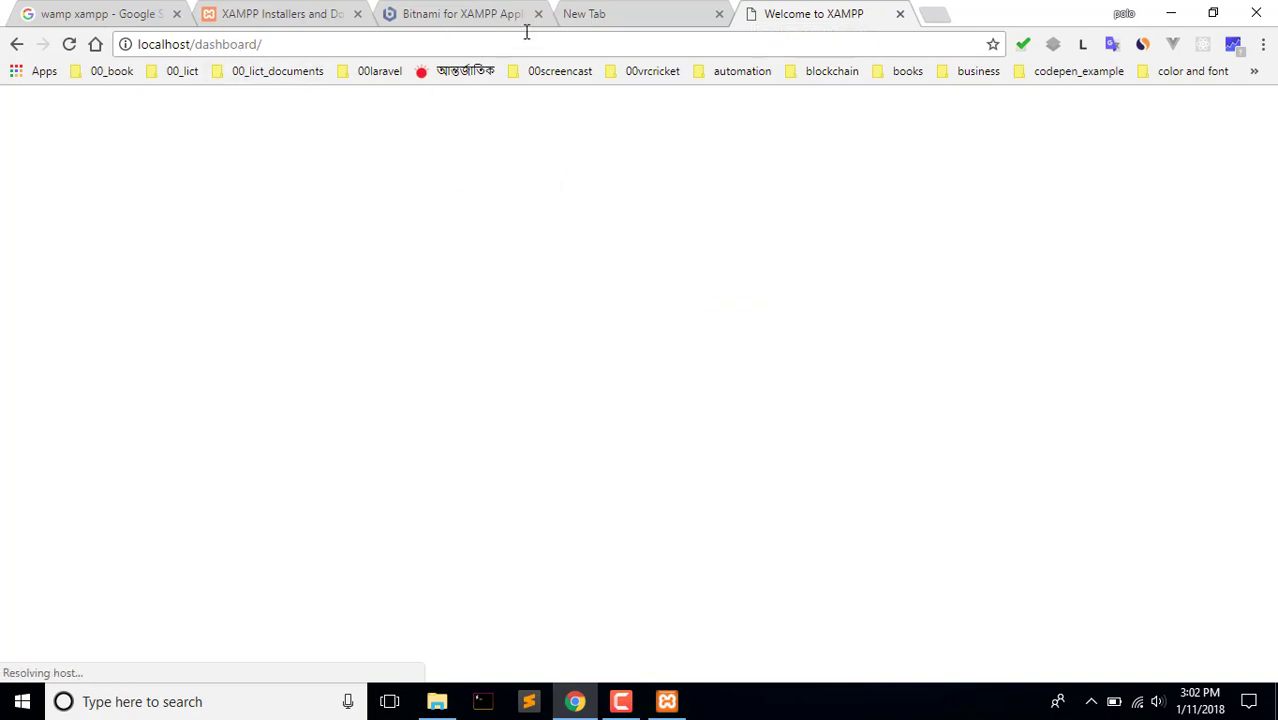
left_click(602, 44)
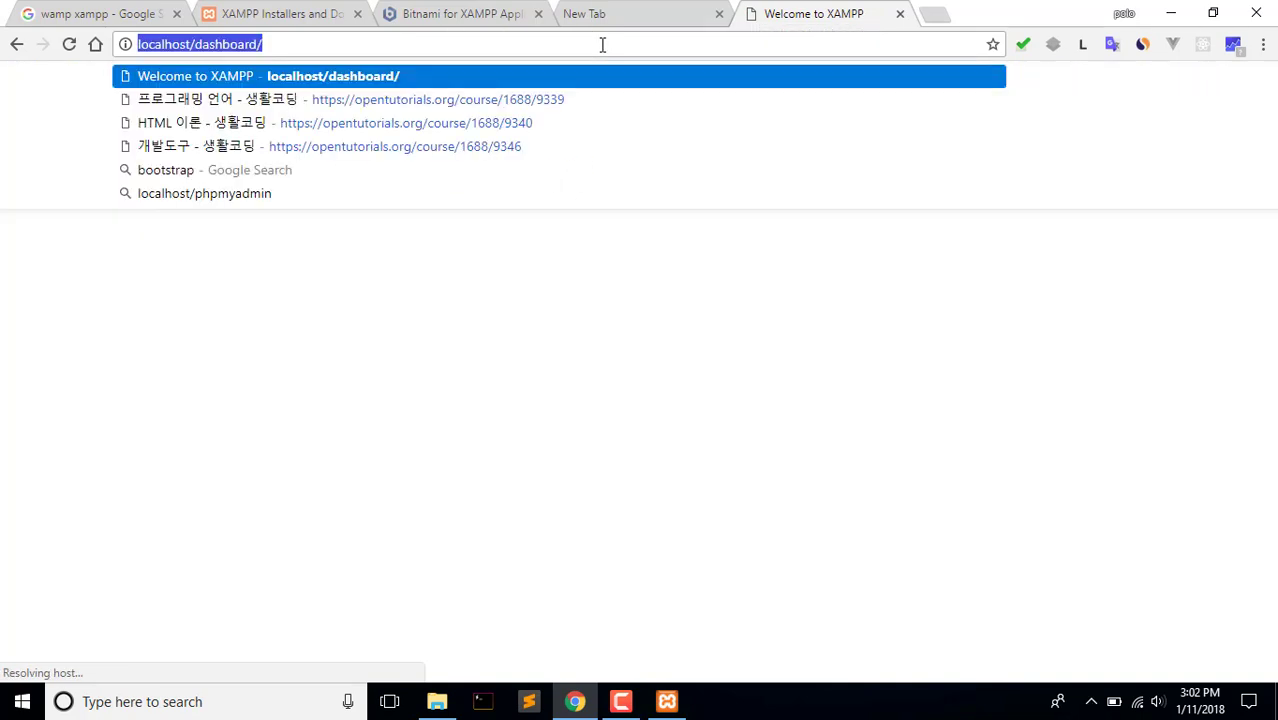
key("Return")
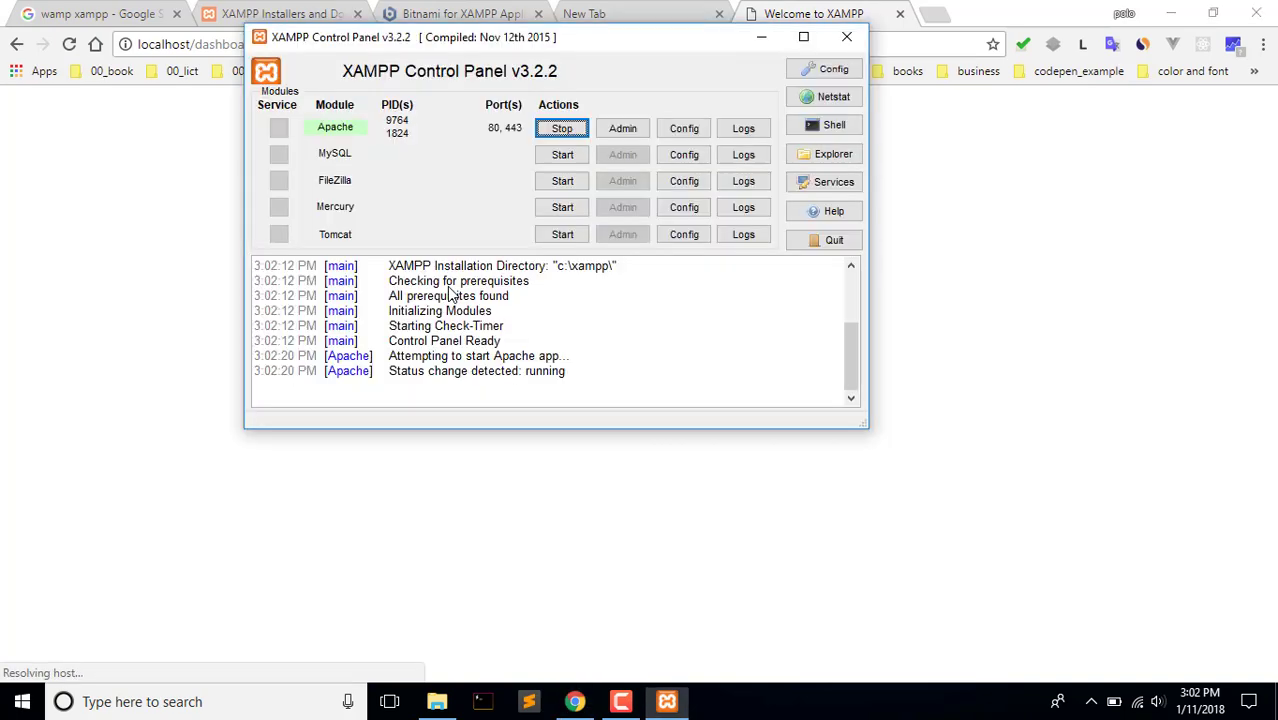
- Open the FAQs page from the XAMPP dashboard, and open C:\xampp\htdocs in a maximized File Explorer window
left_click(539, 545)
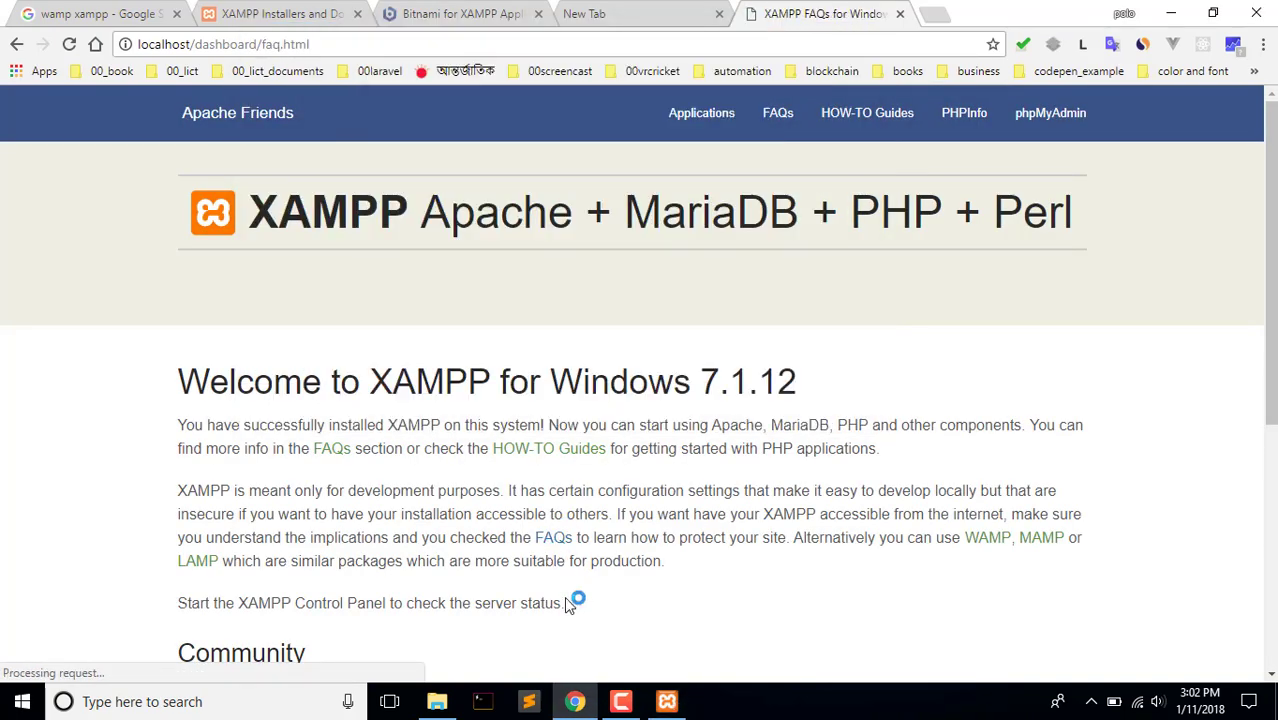
left_click(436, 703)
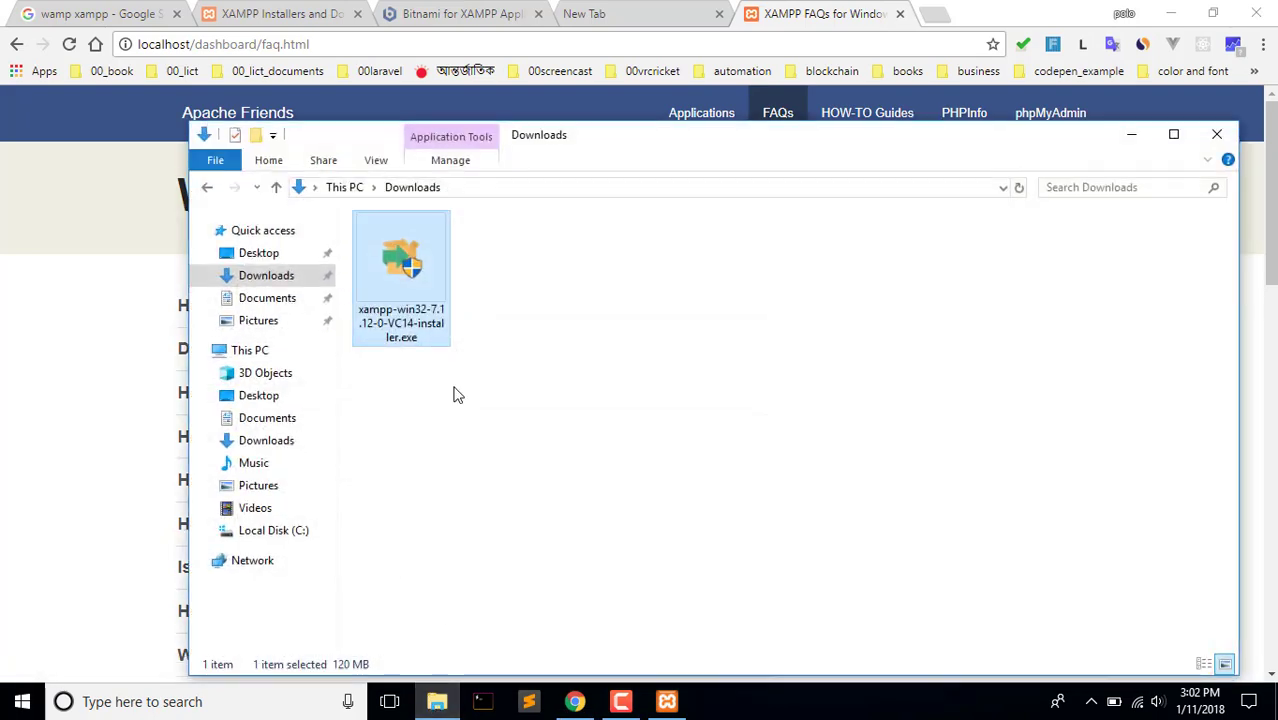
left_click(260, 530)
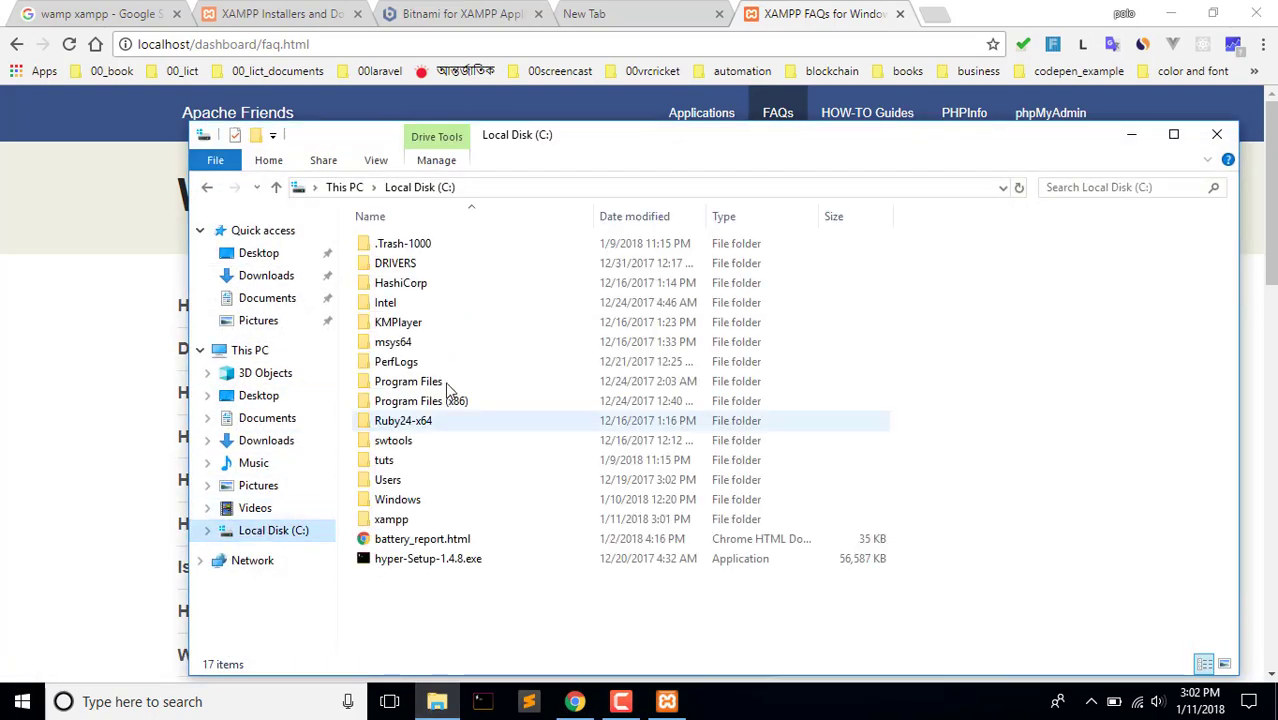
double_click(406, 522)
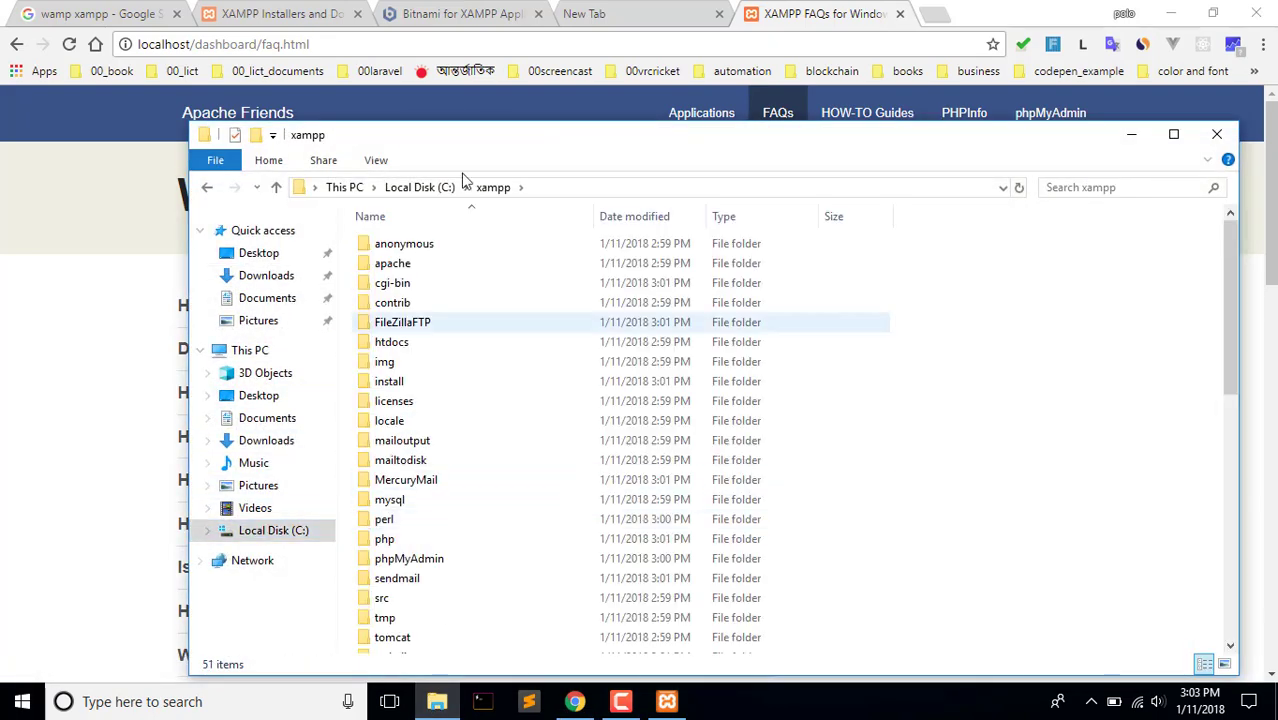
double_click(585, 146)
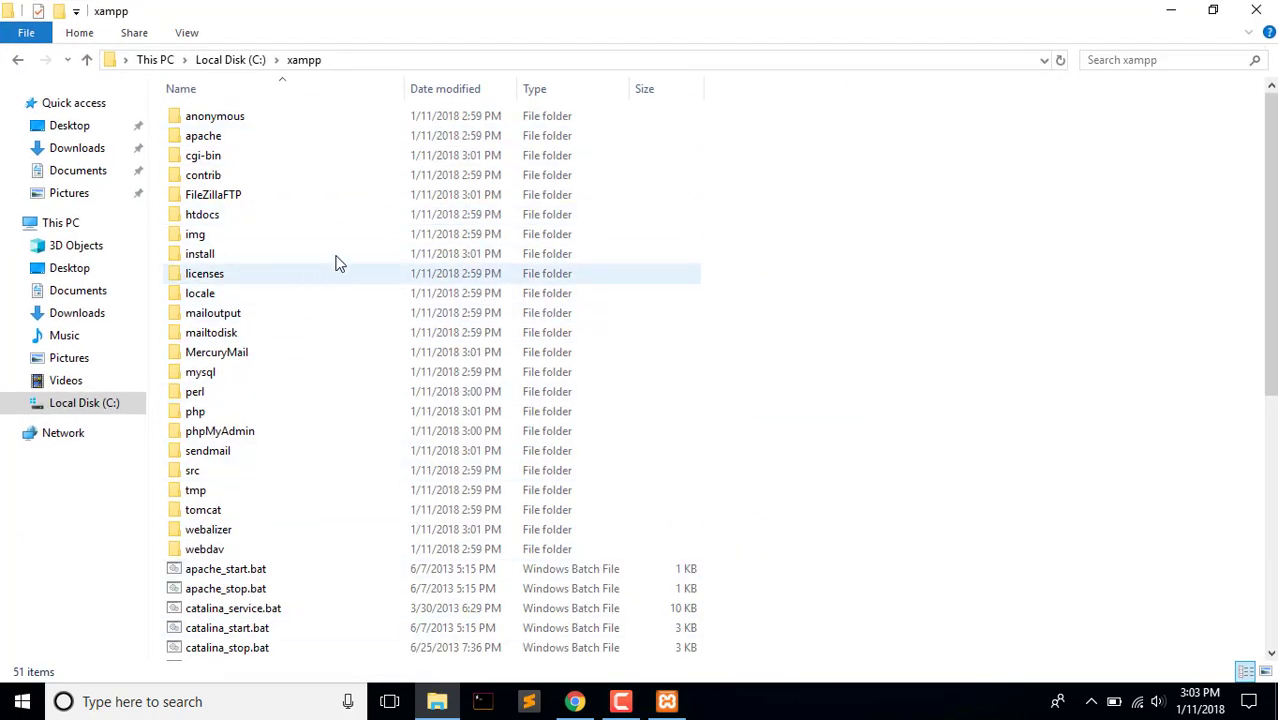
double_click(350, 214)
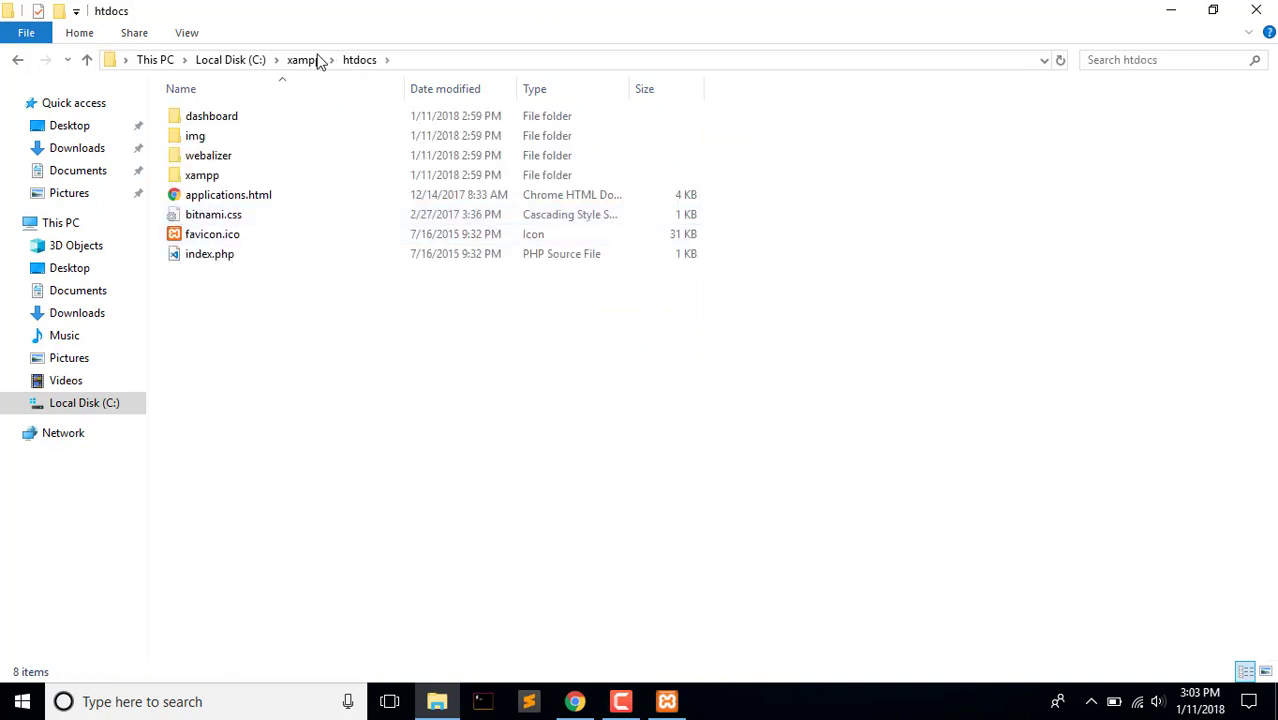
- Create a new folder named hello inside htdocs
right_click(403, 376)
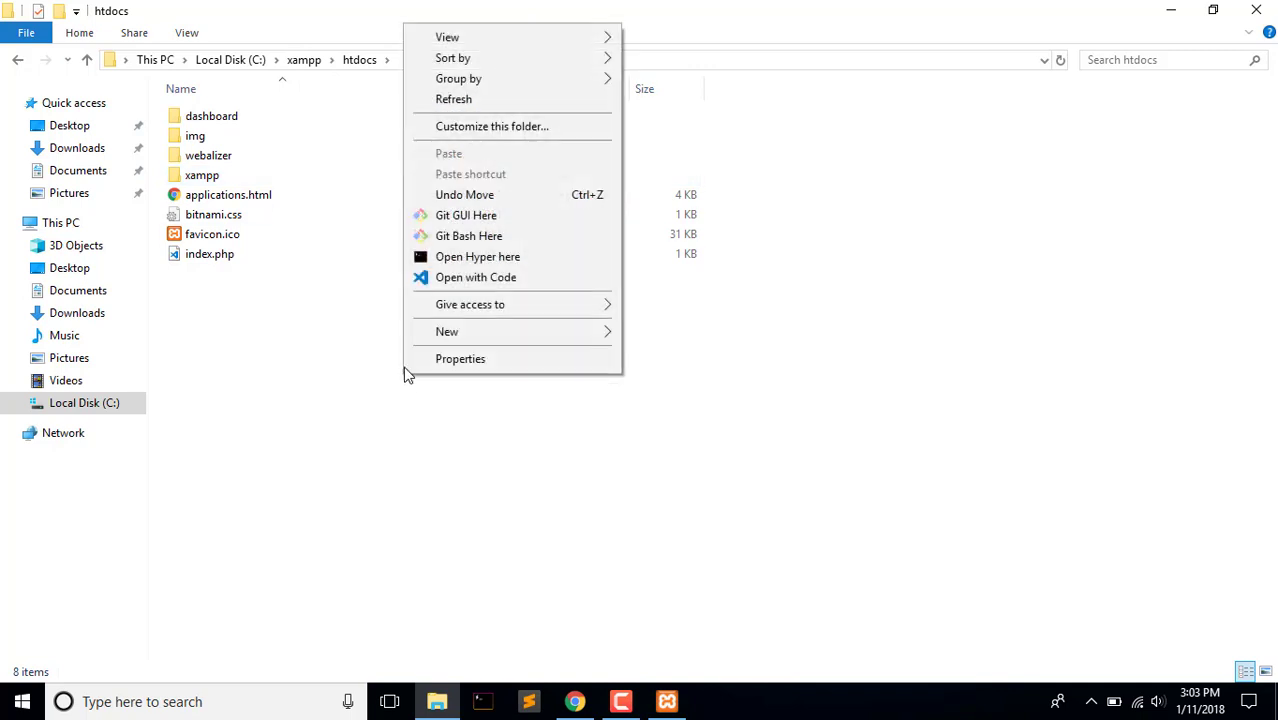
mouse_move(497, 339)
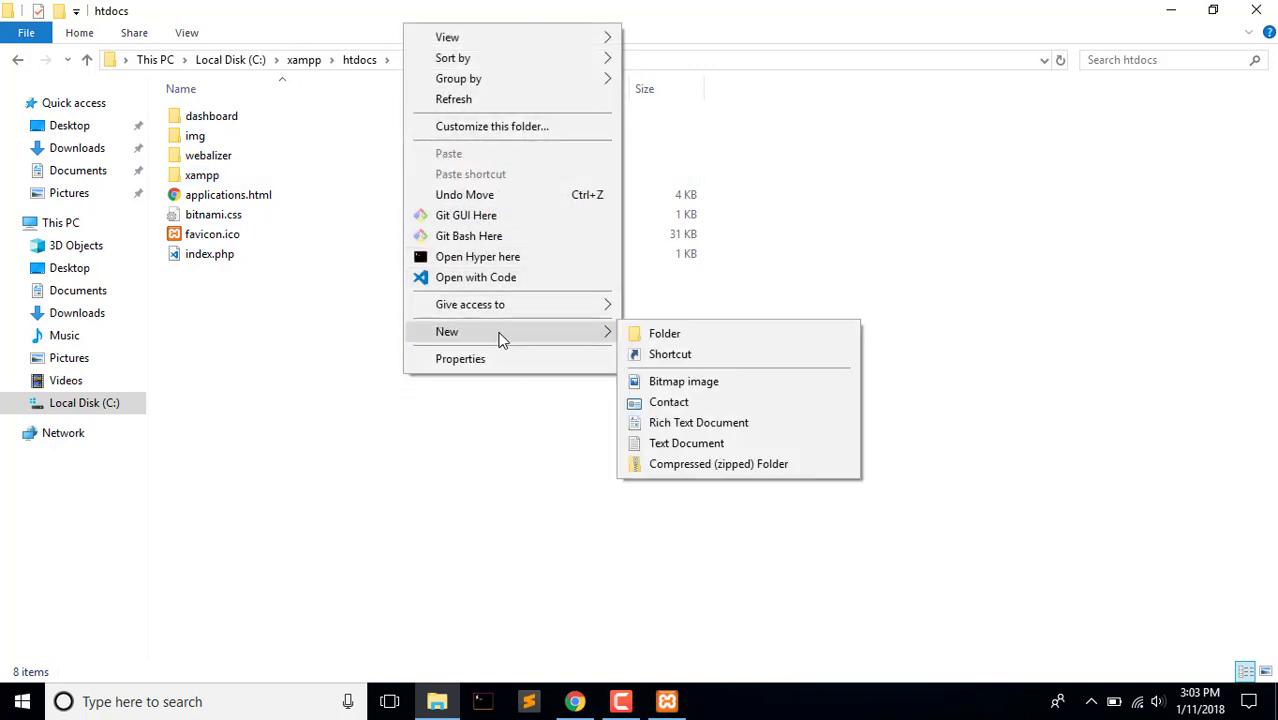
left_click(648, 336)
type("hello")
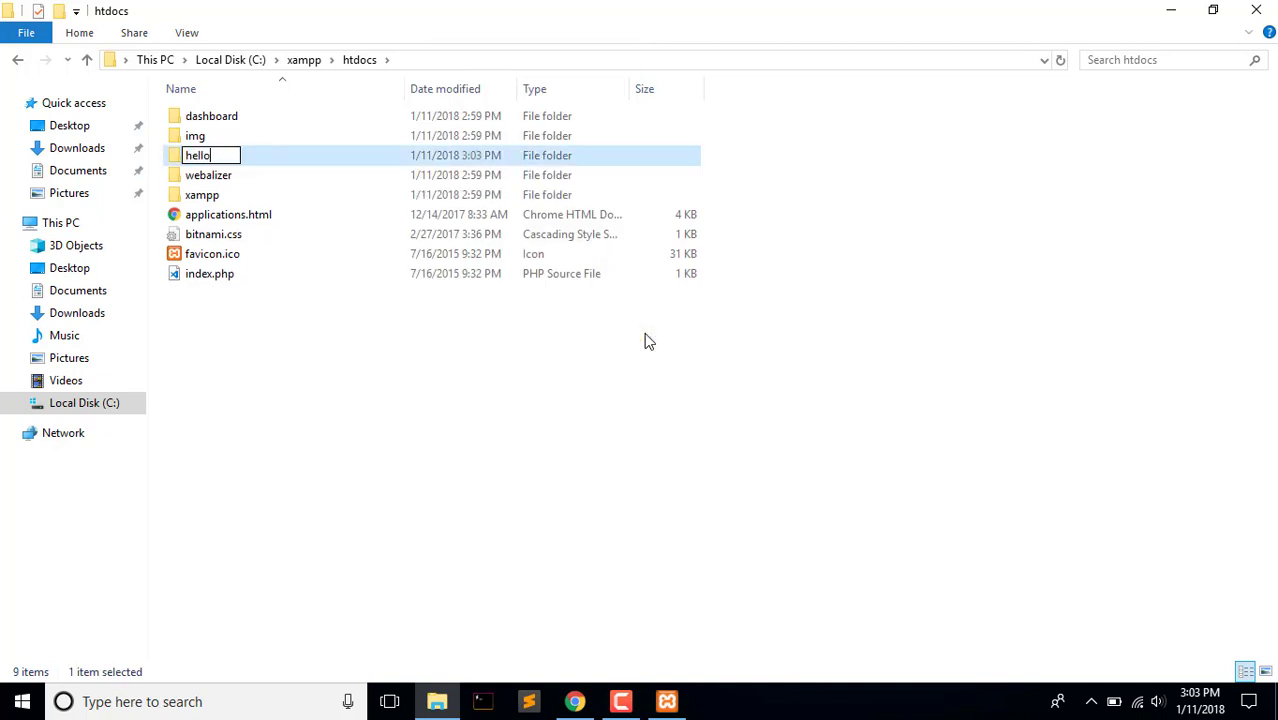
key("Return")
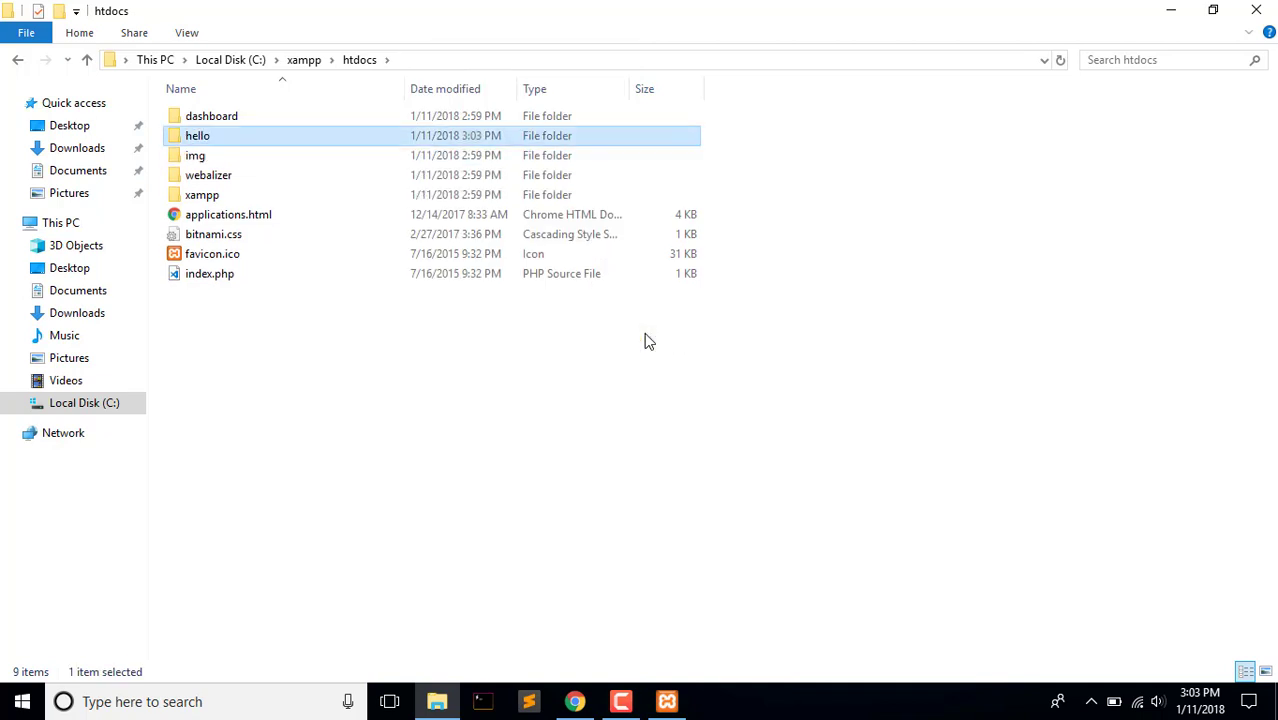
- Create a text document in the hello folder and name it index.html, accepting the extension change
double_click(456, 135)
right_click(393, 300)
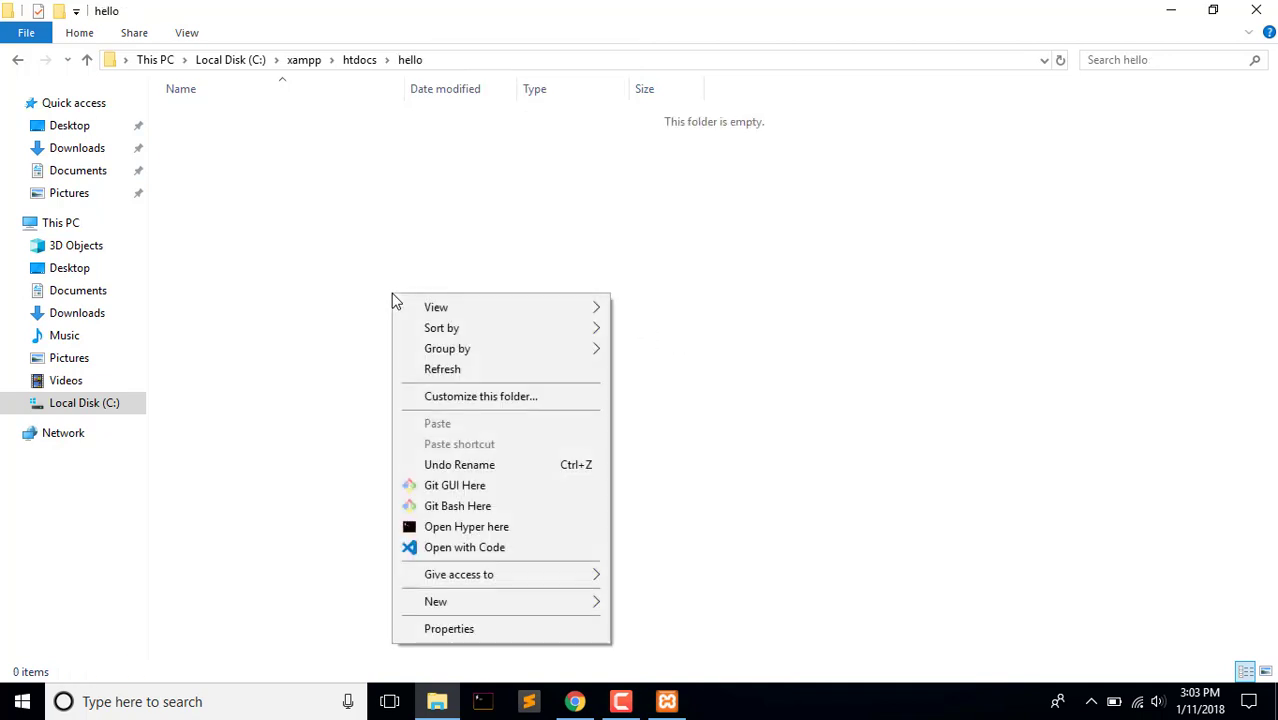
mouse_move(533, 615)
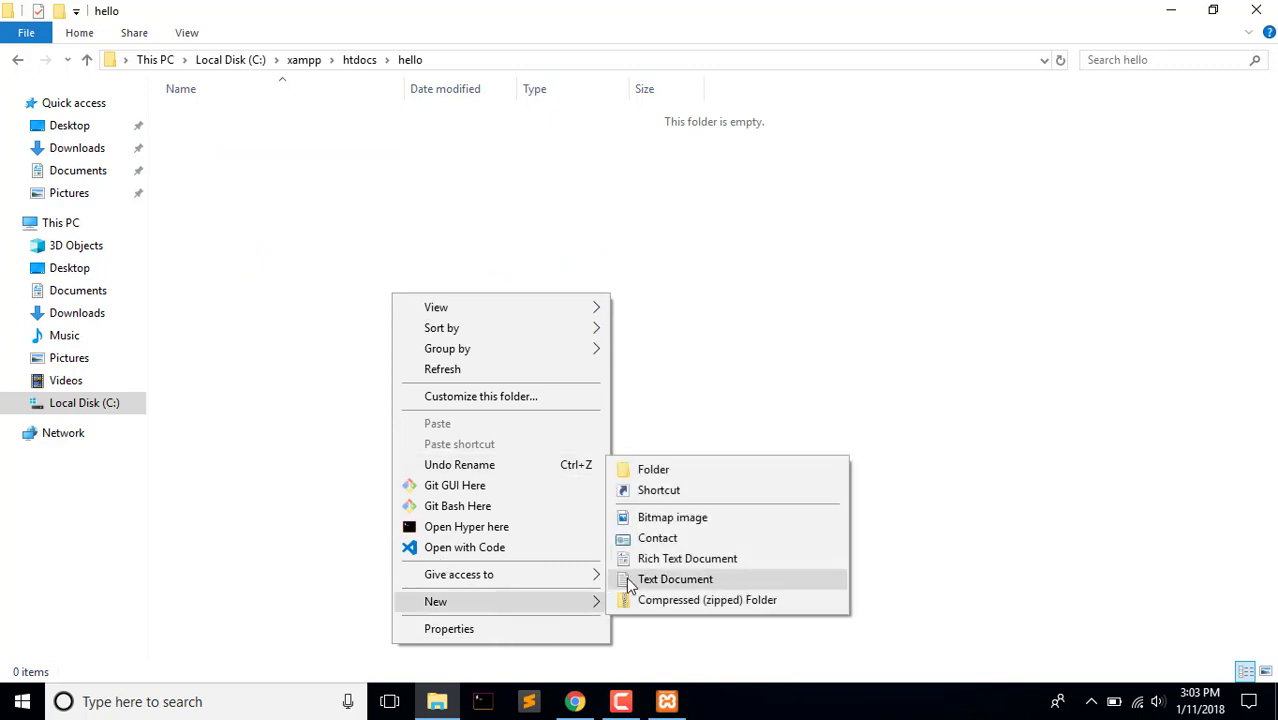
left_click(667, 581)
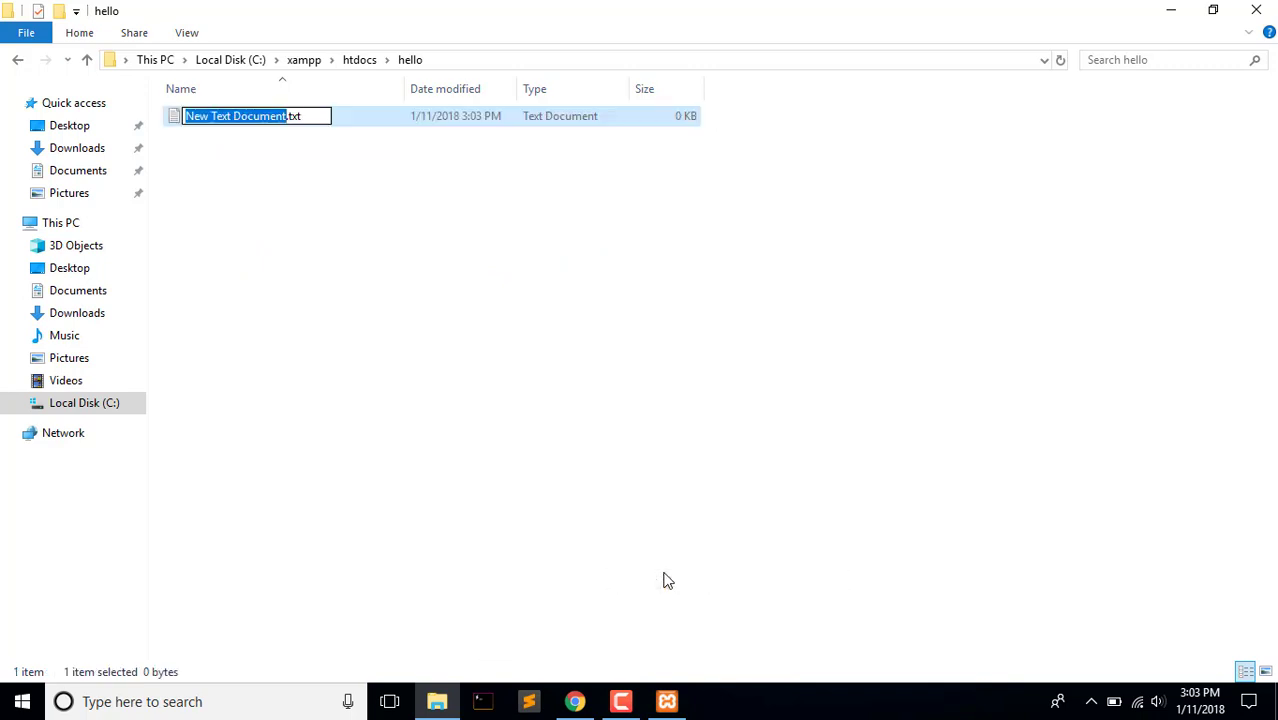
key("ctrl+a")
type("index.ht")
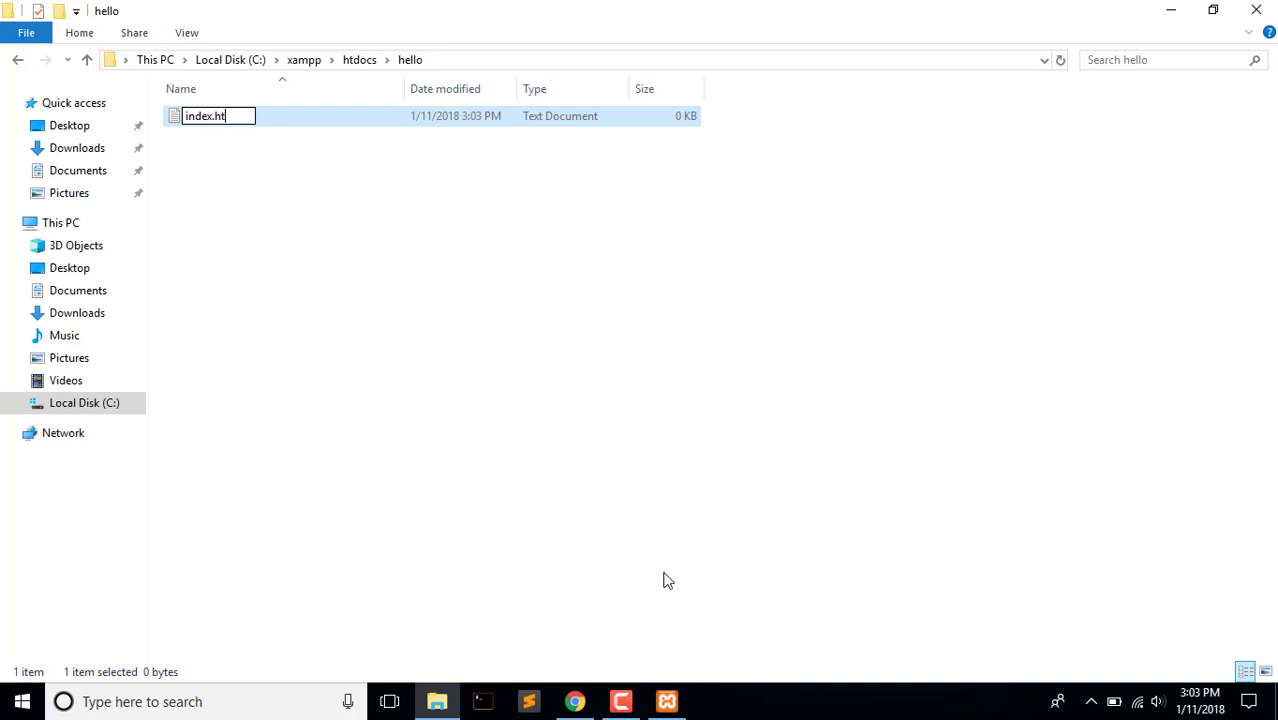
type("ml")
key("Return")
key("Return")
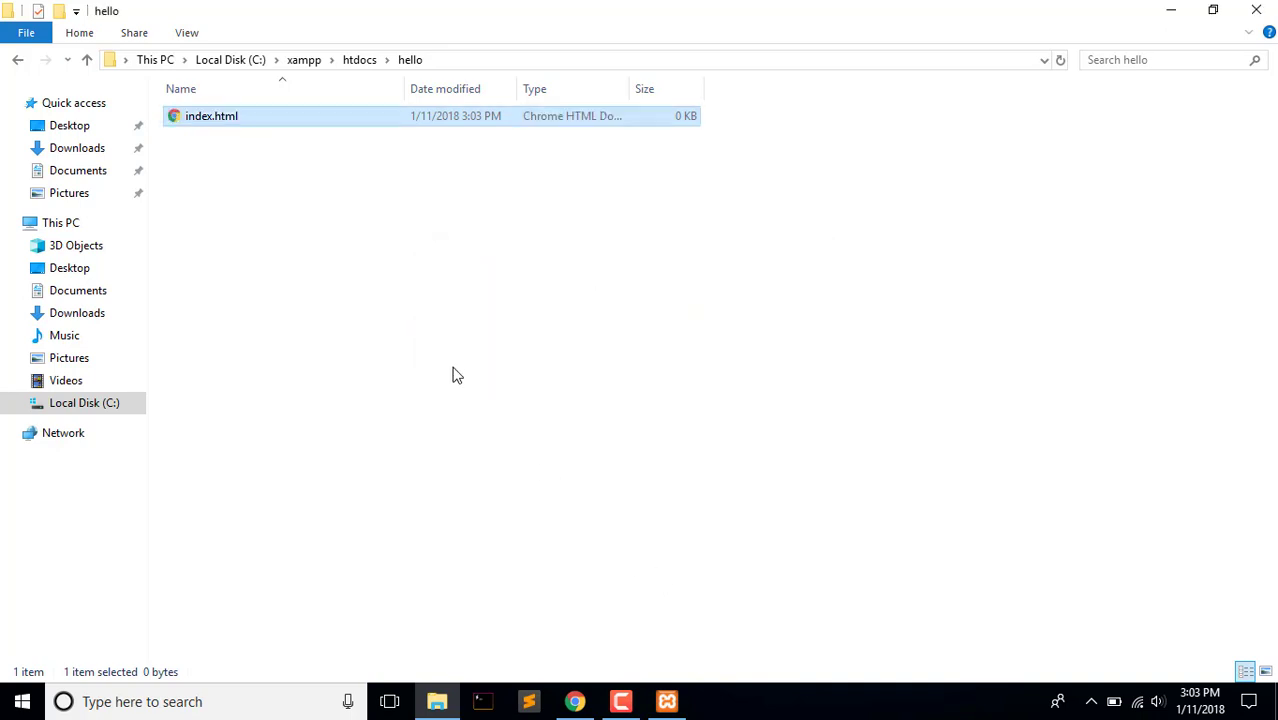
- Open index.html in Vim, insert the text "hello world" and save the file
right_click(401, 122)
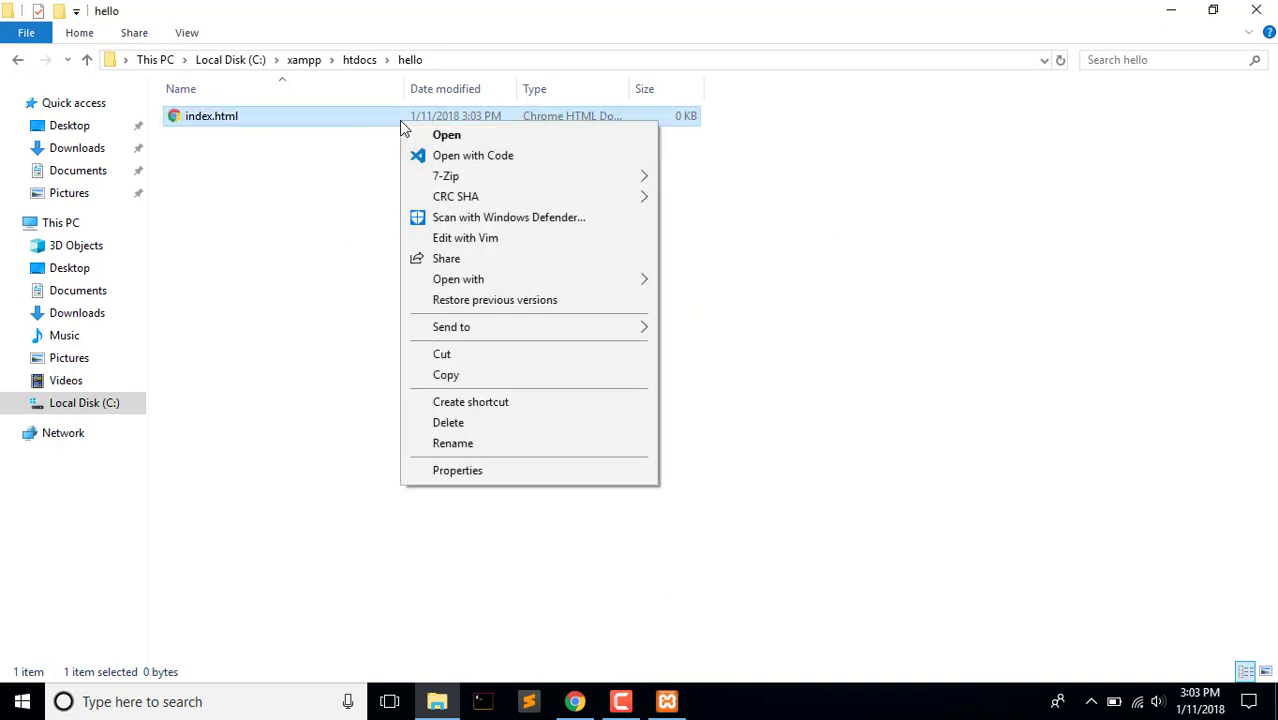
left_click(613, 240)
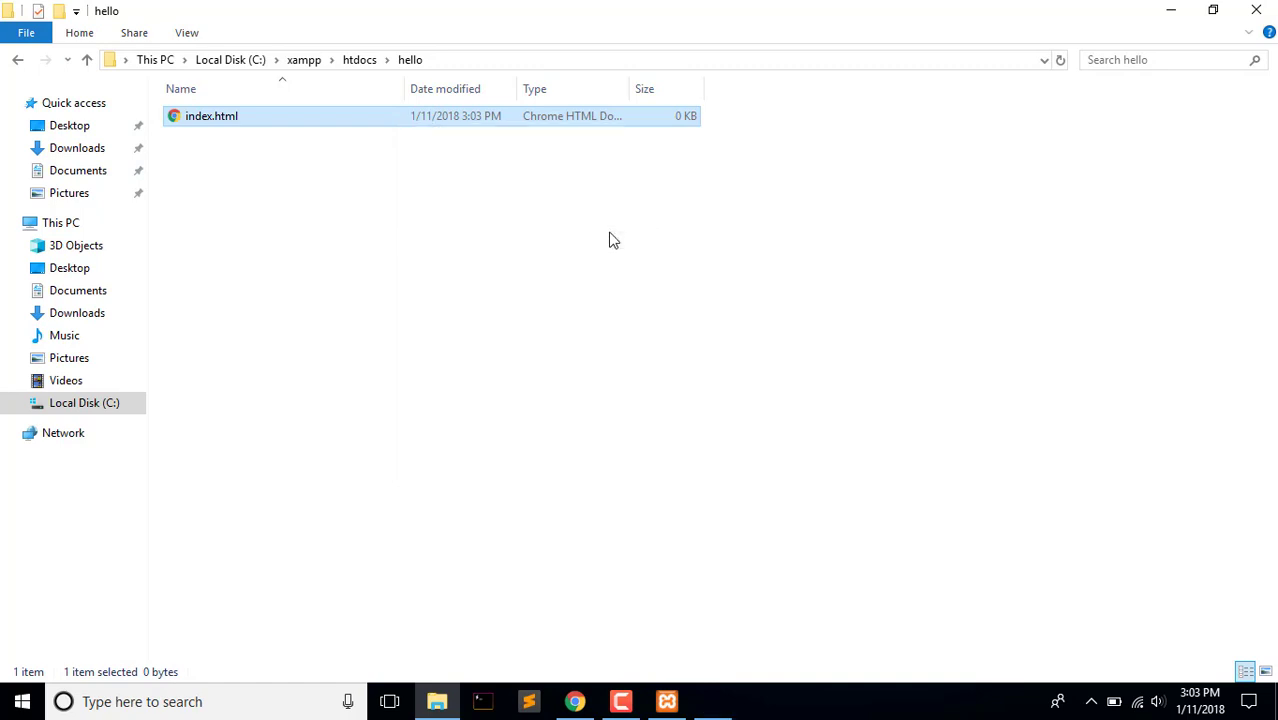
type("i")
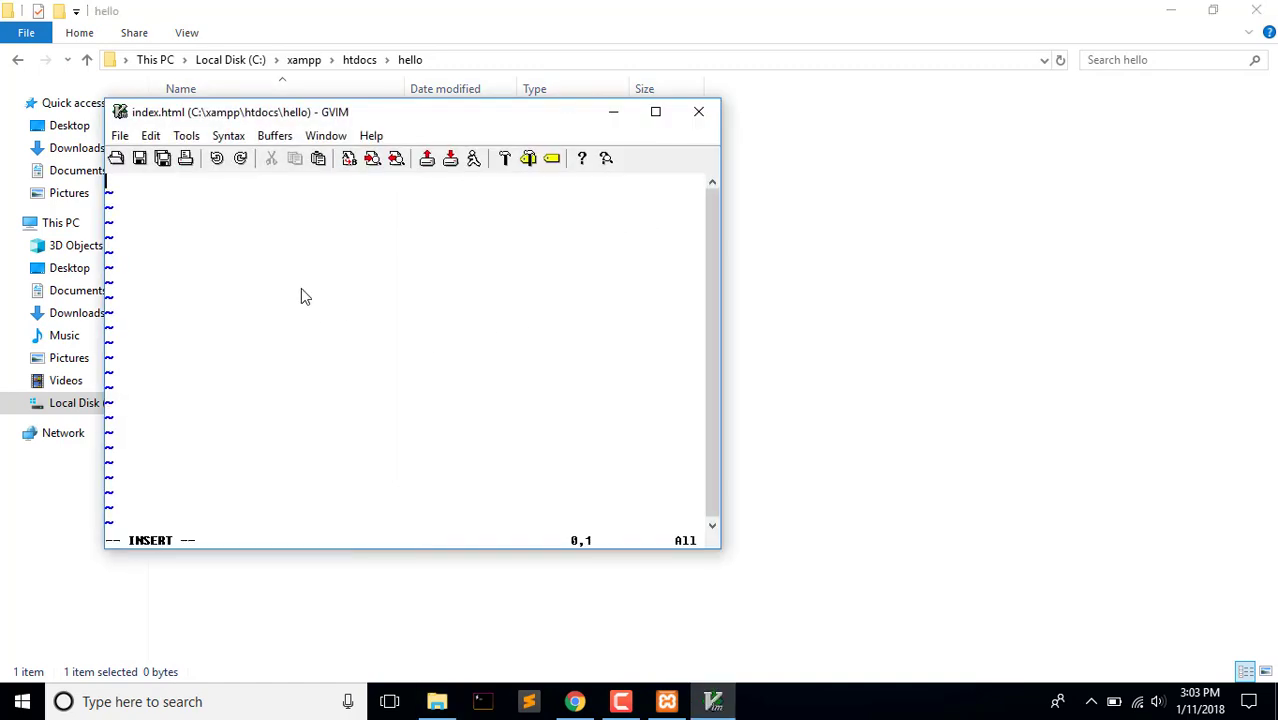
type("hello world")
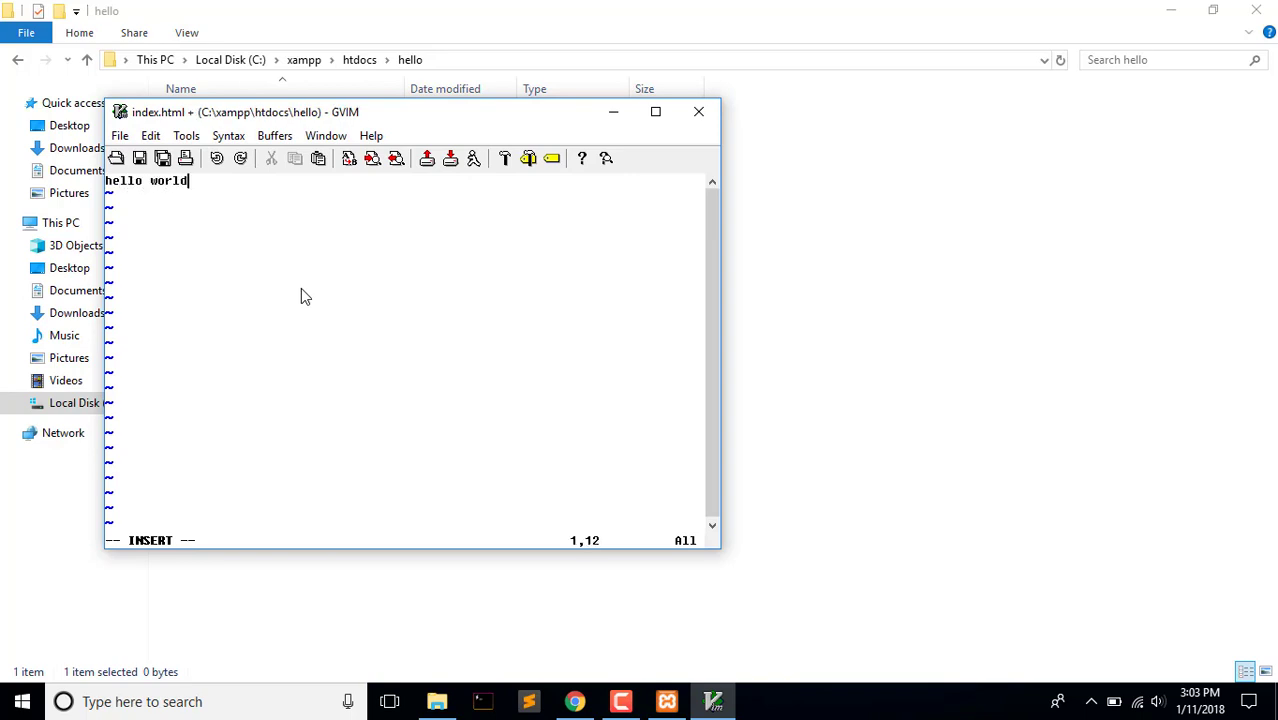
key("ctrl+s")
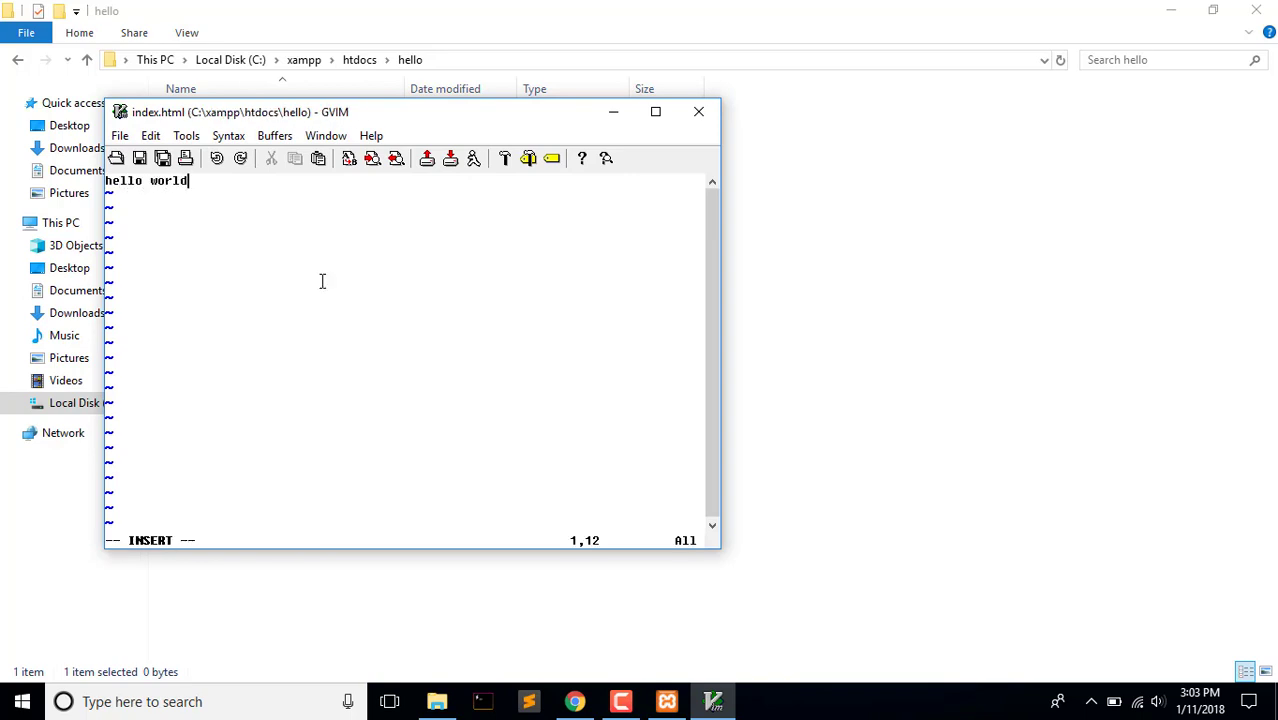
- Switch to Chrome and load localhost/hello/ in the tab showing the XAMPP FAQs
key("alt+Tab")
key("Tab")
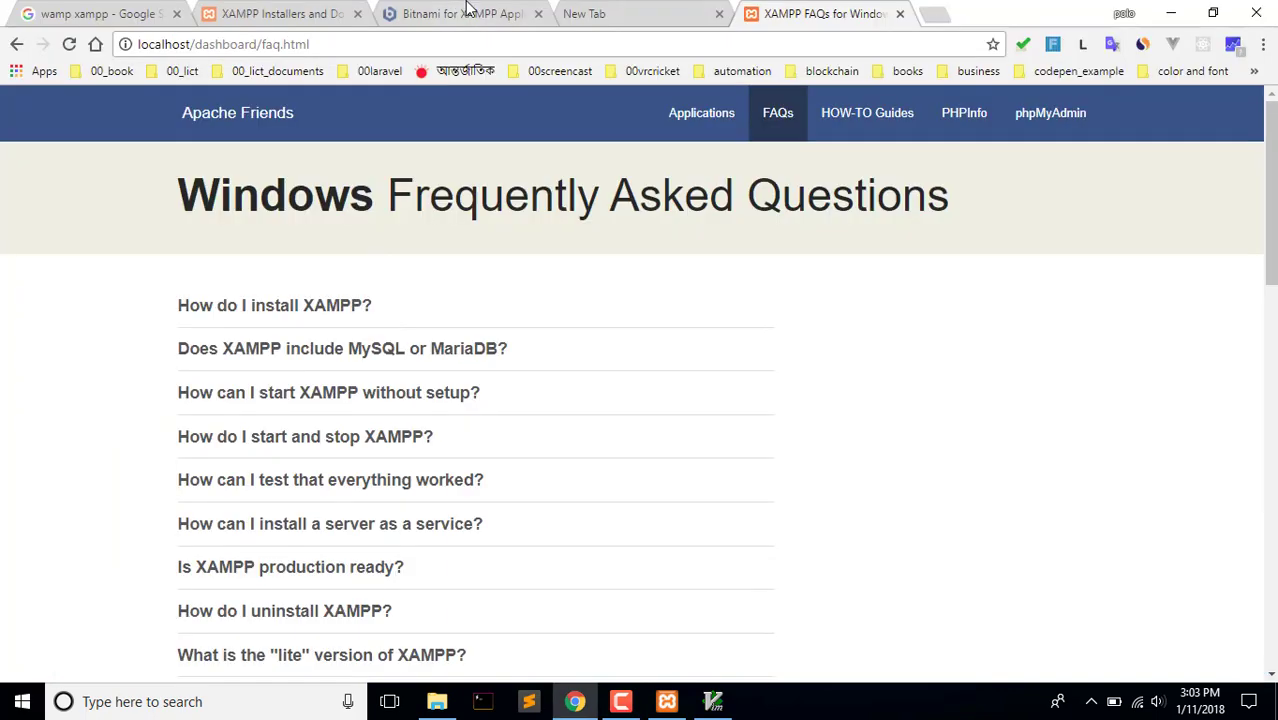
left_click_drag(196, 46, 452, 43)
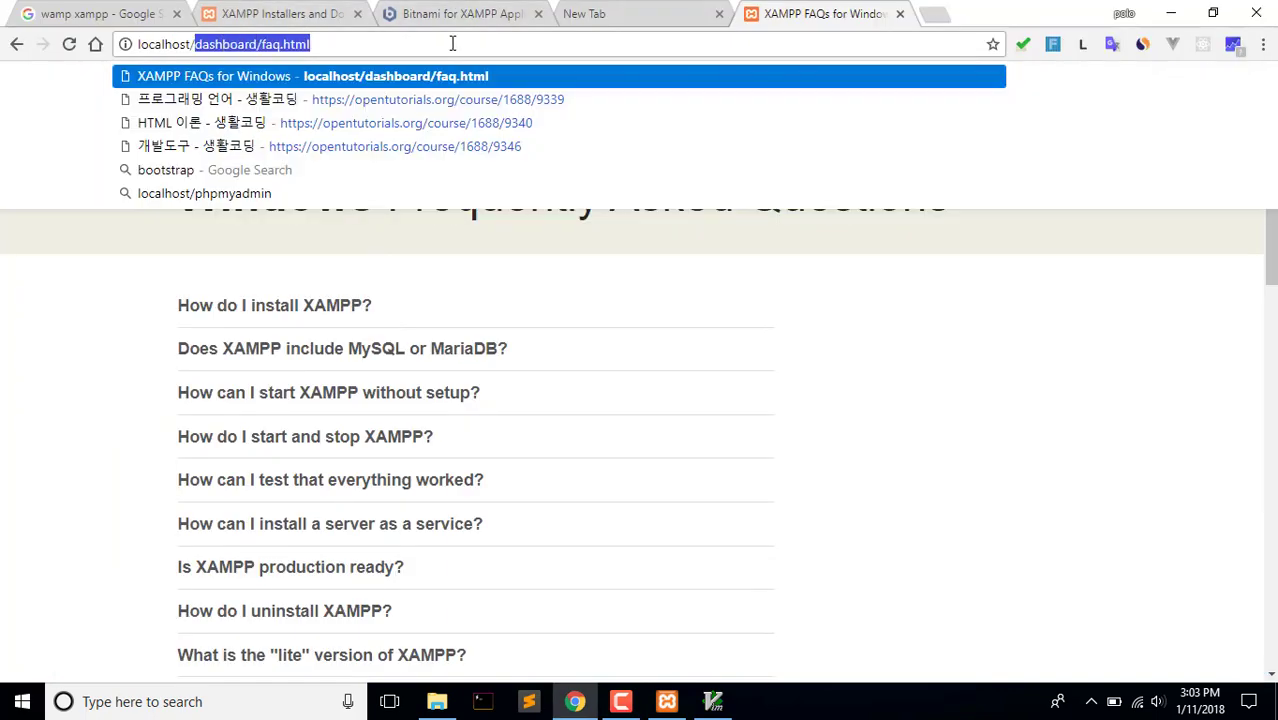
type("hello/")
key("Return")
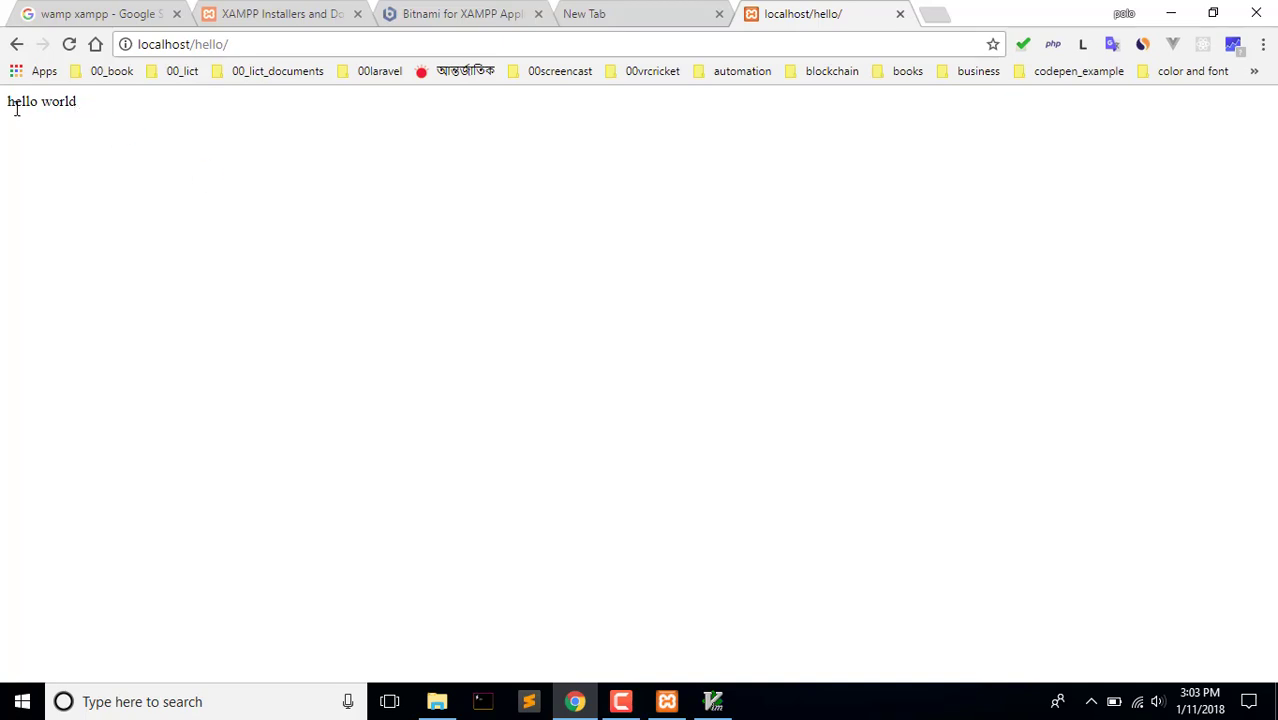
- Check the text on the served page and load localhost/hello/ again
left_click_drag(16, 110, 154, 108)
left_click(214, 134)
left_click(251, 44)
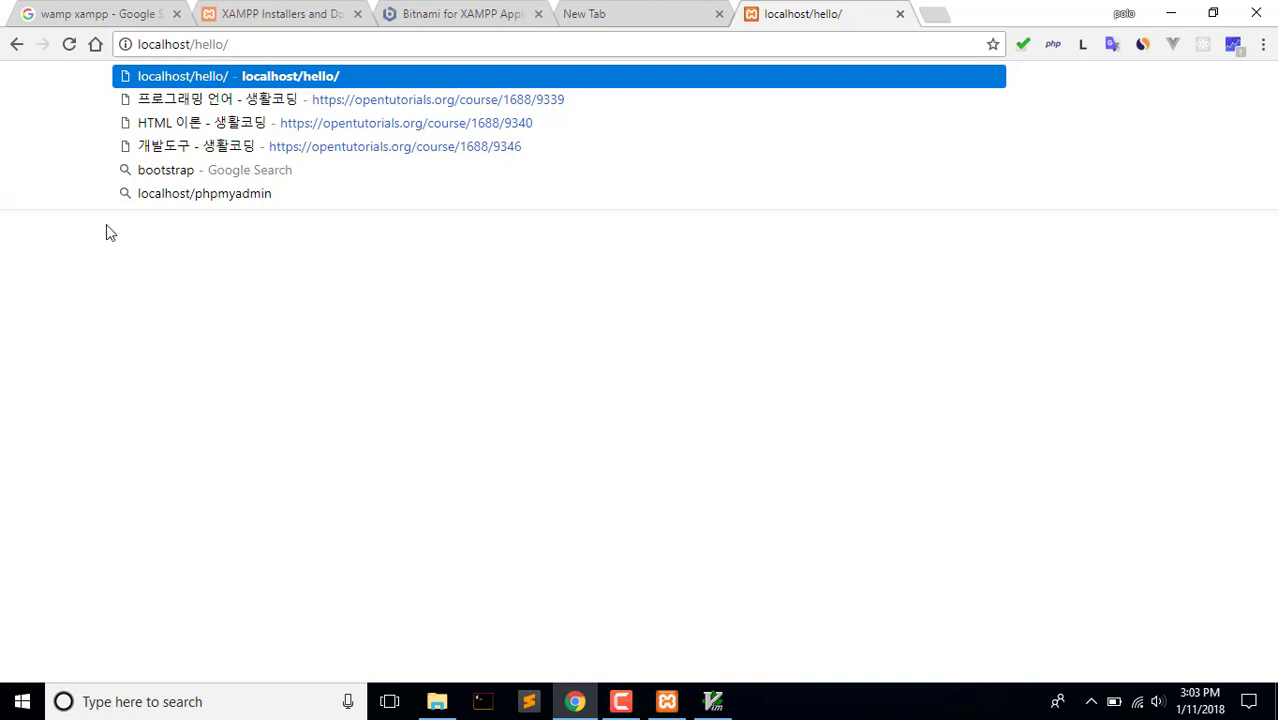
key("Return")
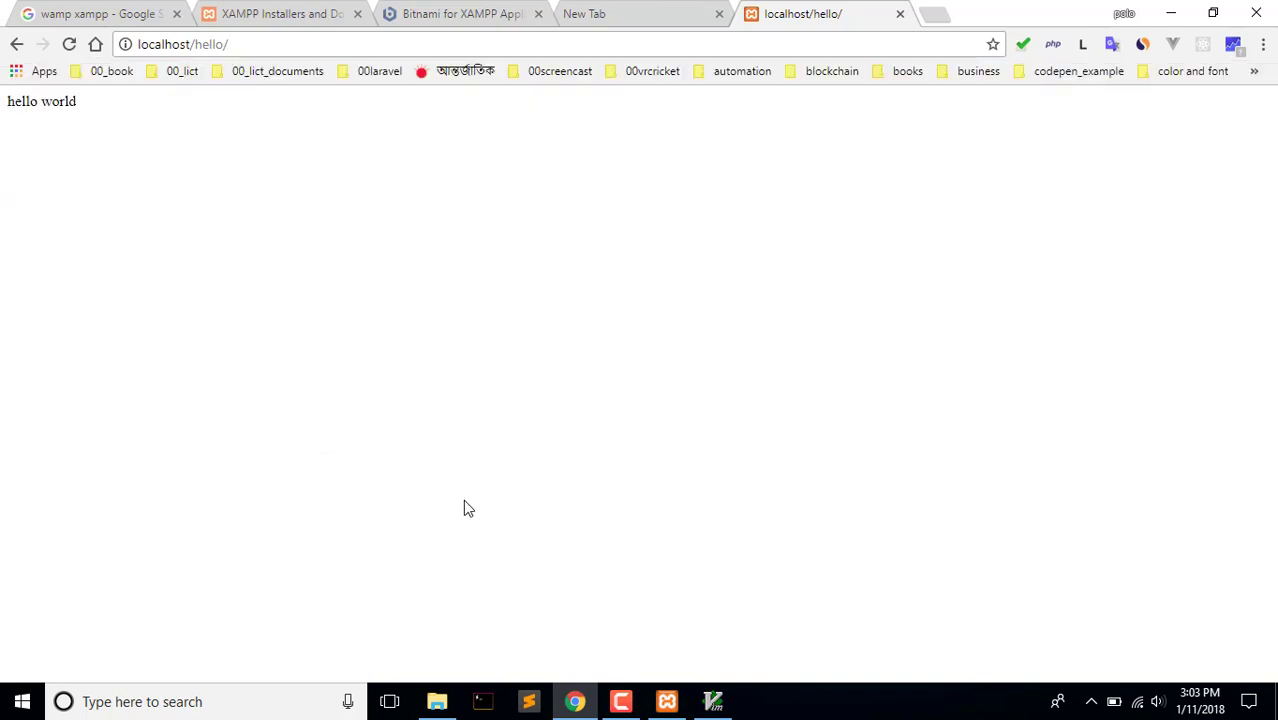
- Return to the Vim window, leave insert mode, and write and quit index.html with :wq
left_click(713, 703)
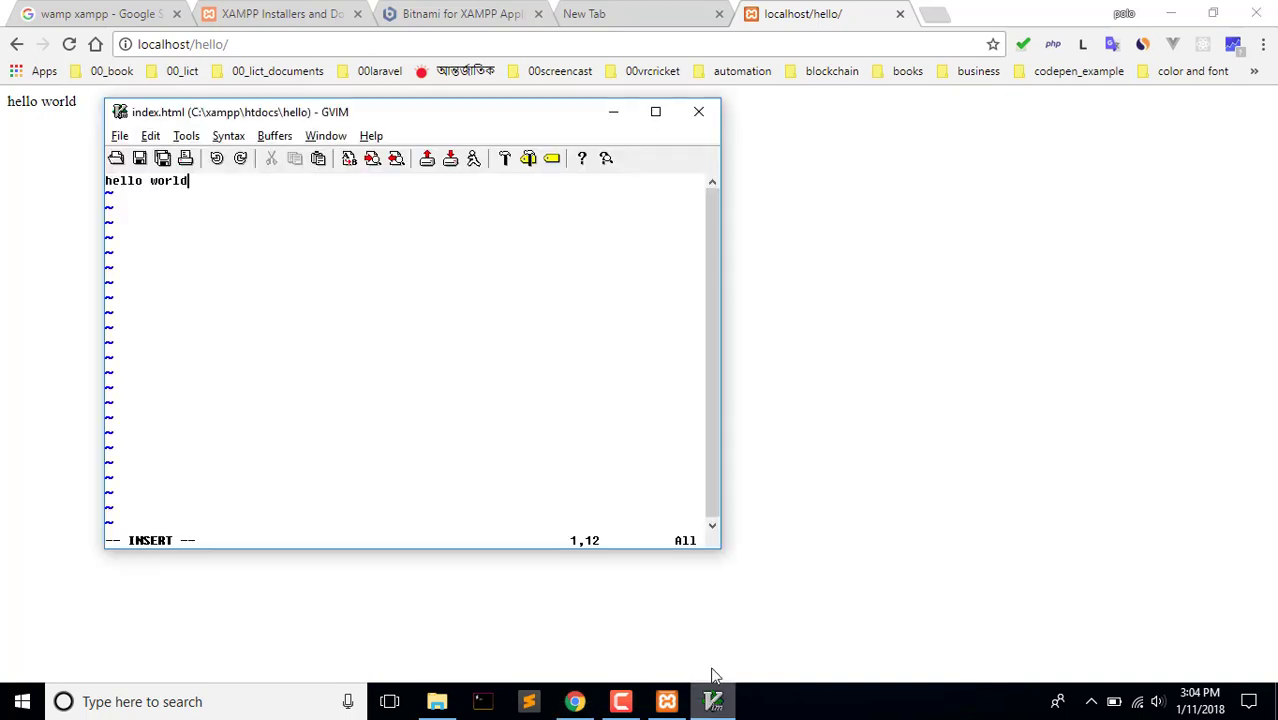
key("Escape")
type(":wq")
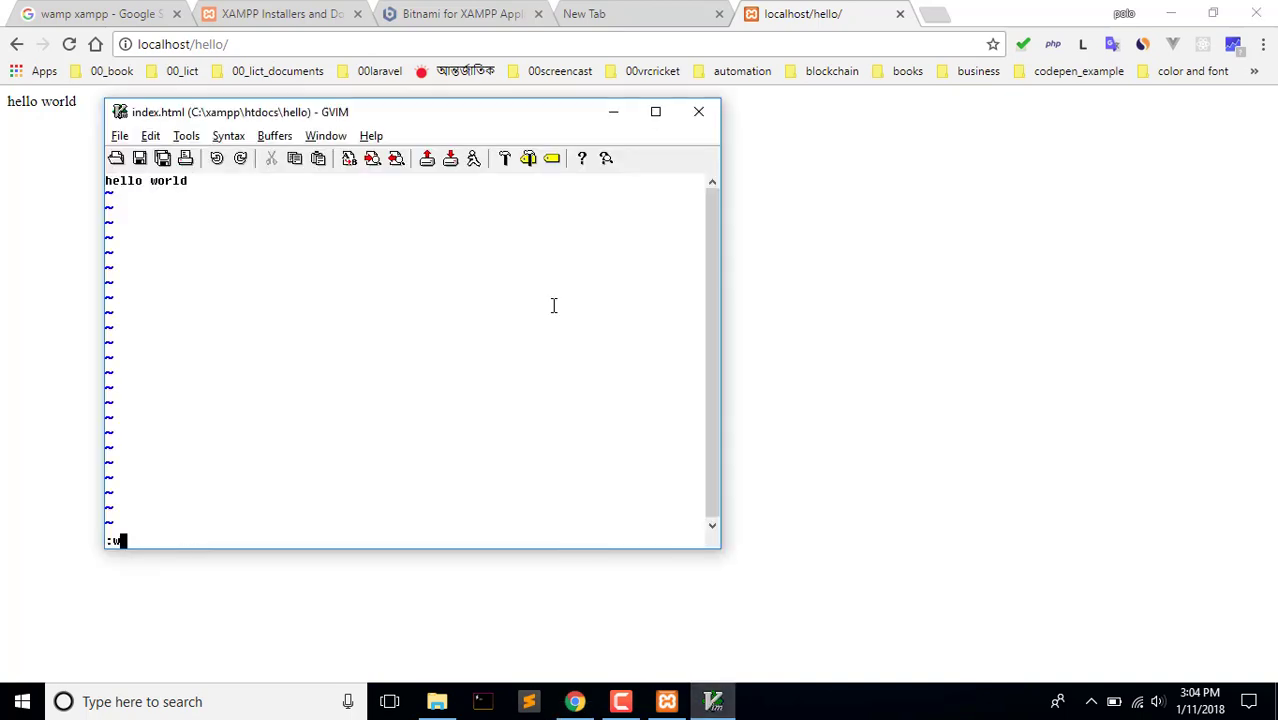
key("Return")
- Switch to File Explorer and delete the Vim backup files index.html~ and .index.html.un~ from the hello folder
mouse_move(578, 703)
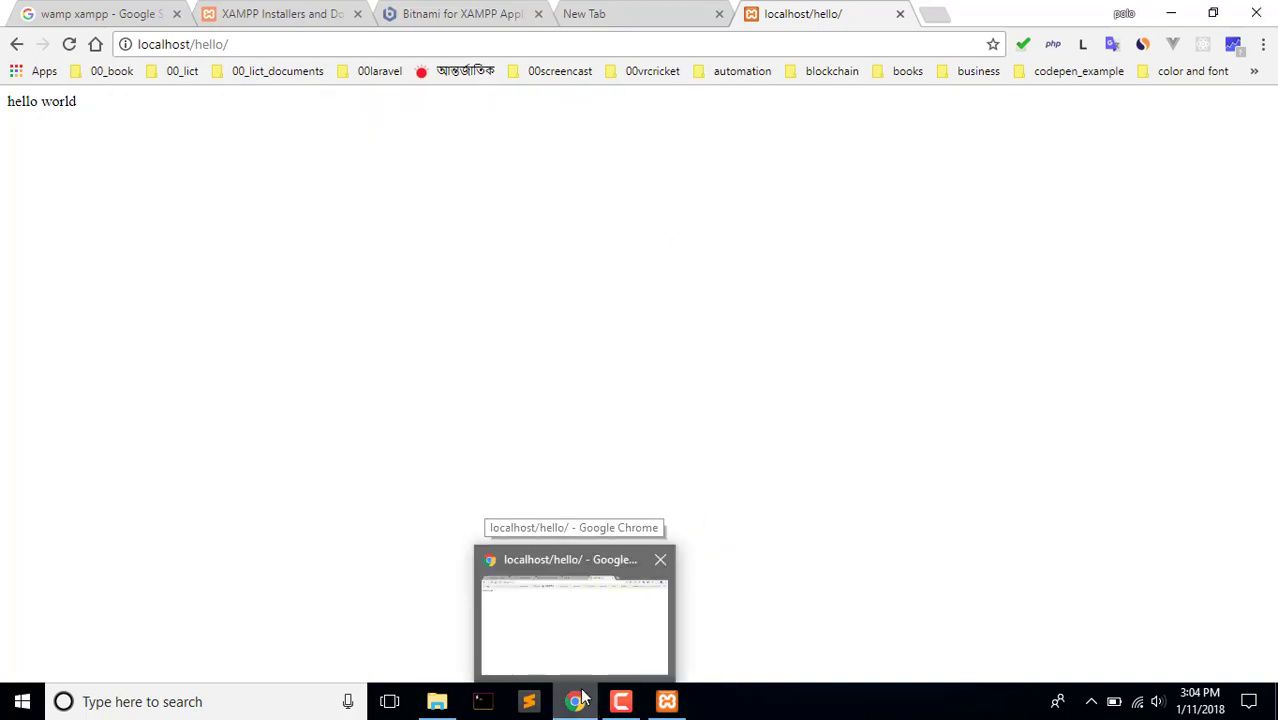
mouse_move(446, 697)
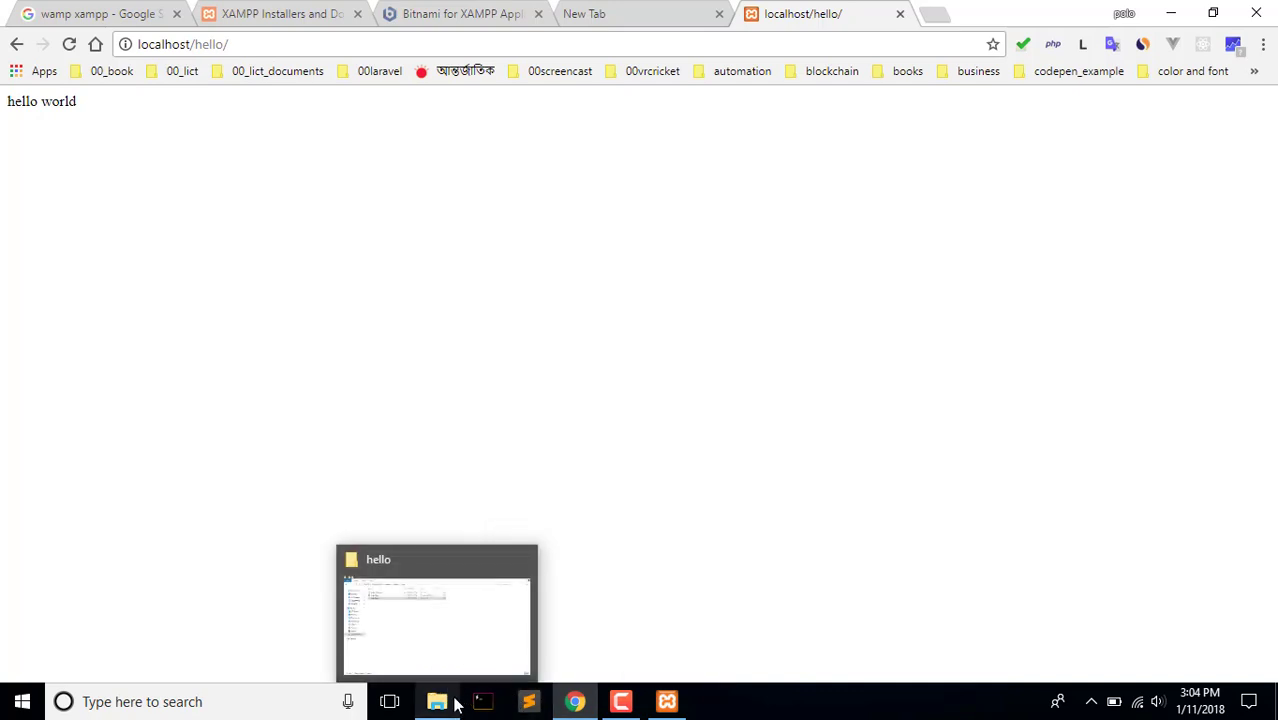
left_click(471, 656)
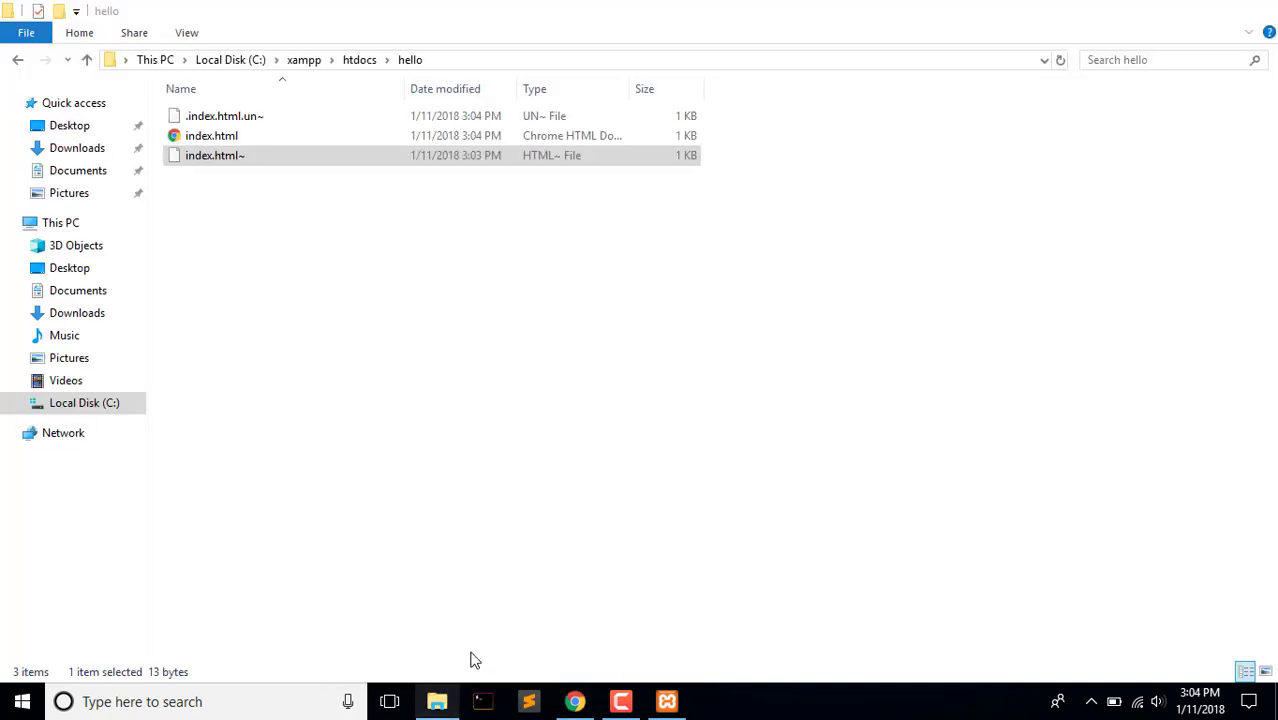
right_click(252, 139)
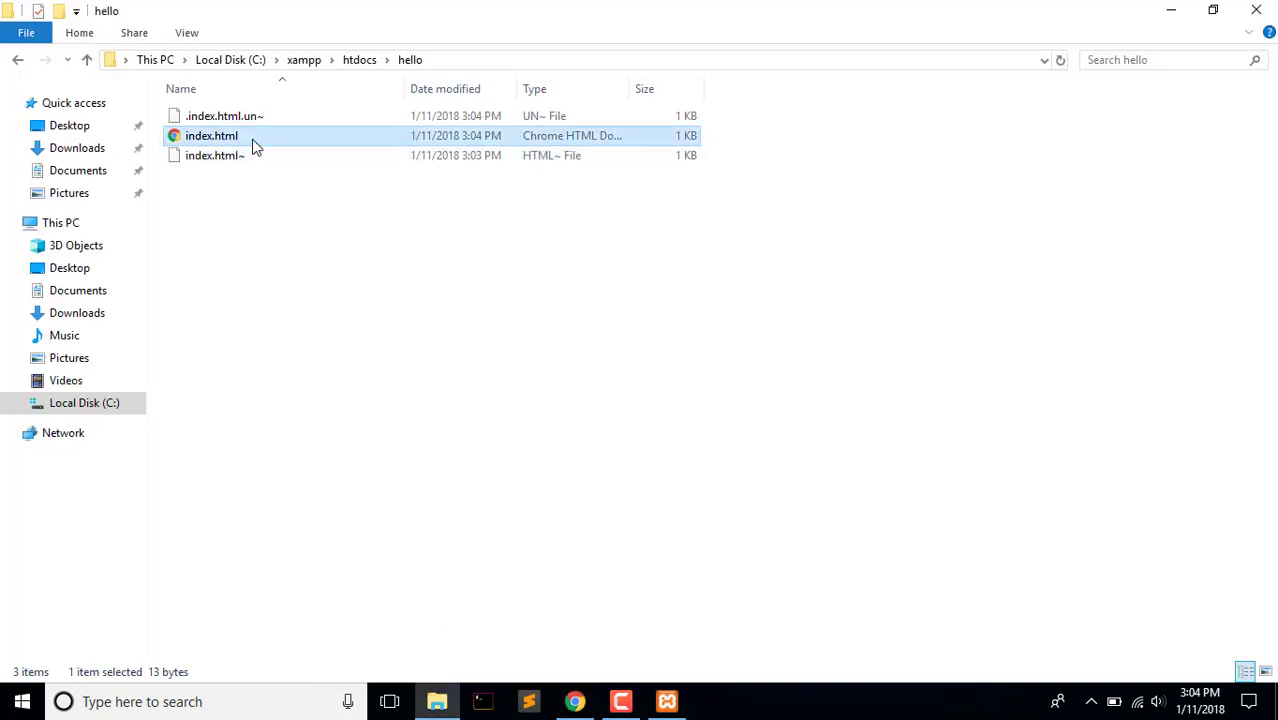
left_click(224, 170)
left_click(224, 168)
left_click(239, 154)
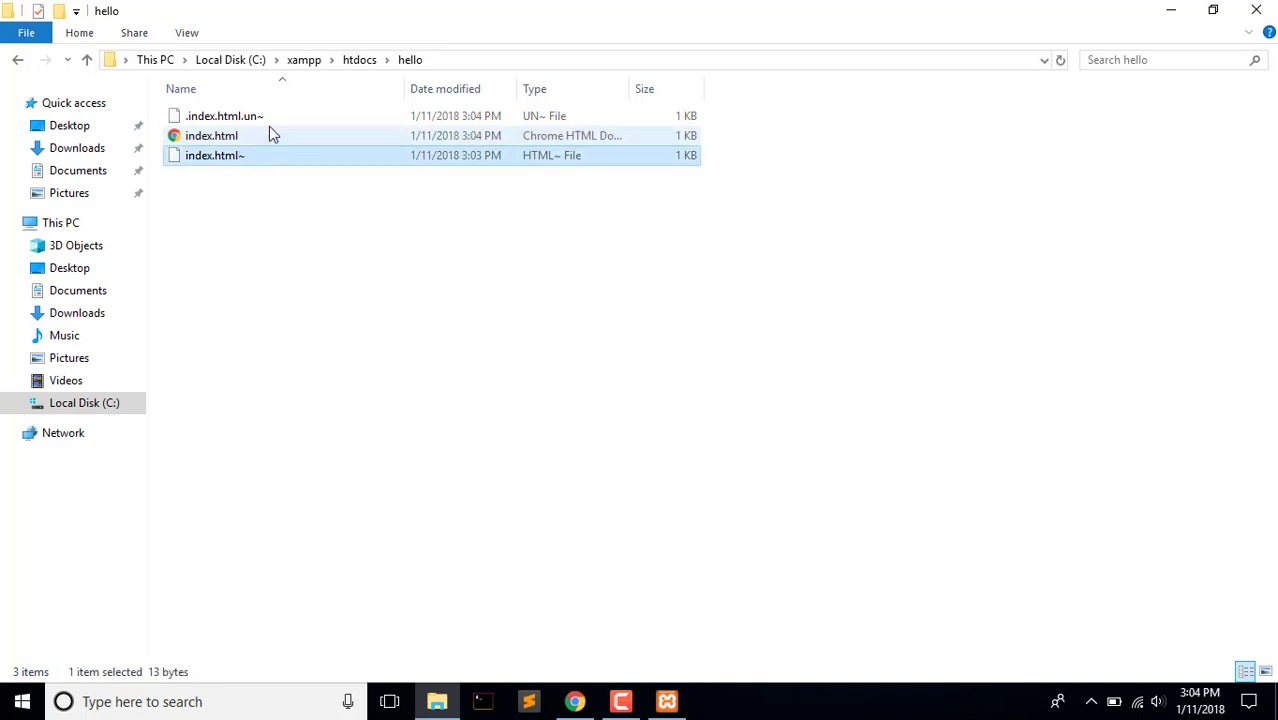
left_click(281, 120, "ctrl")
key("Delete")
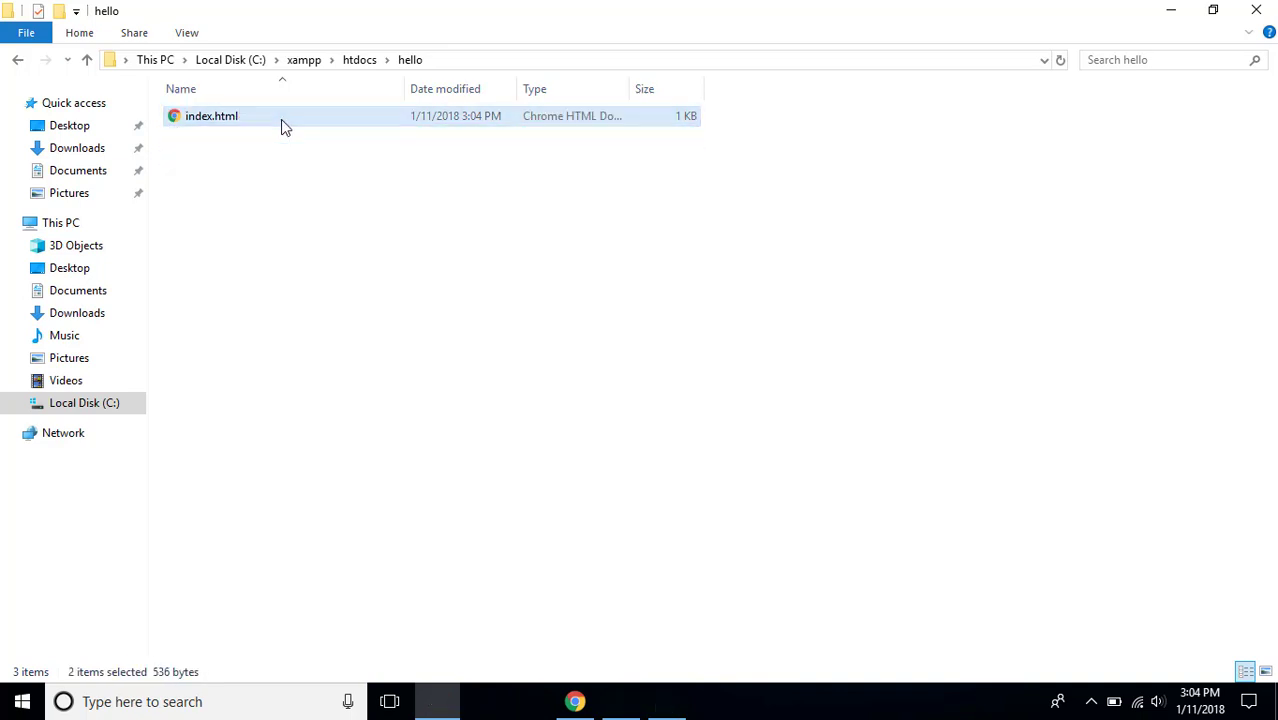
- Rename index.html in the hello folder to index.php and accept the extension change
right_click(281, 119)
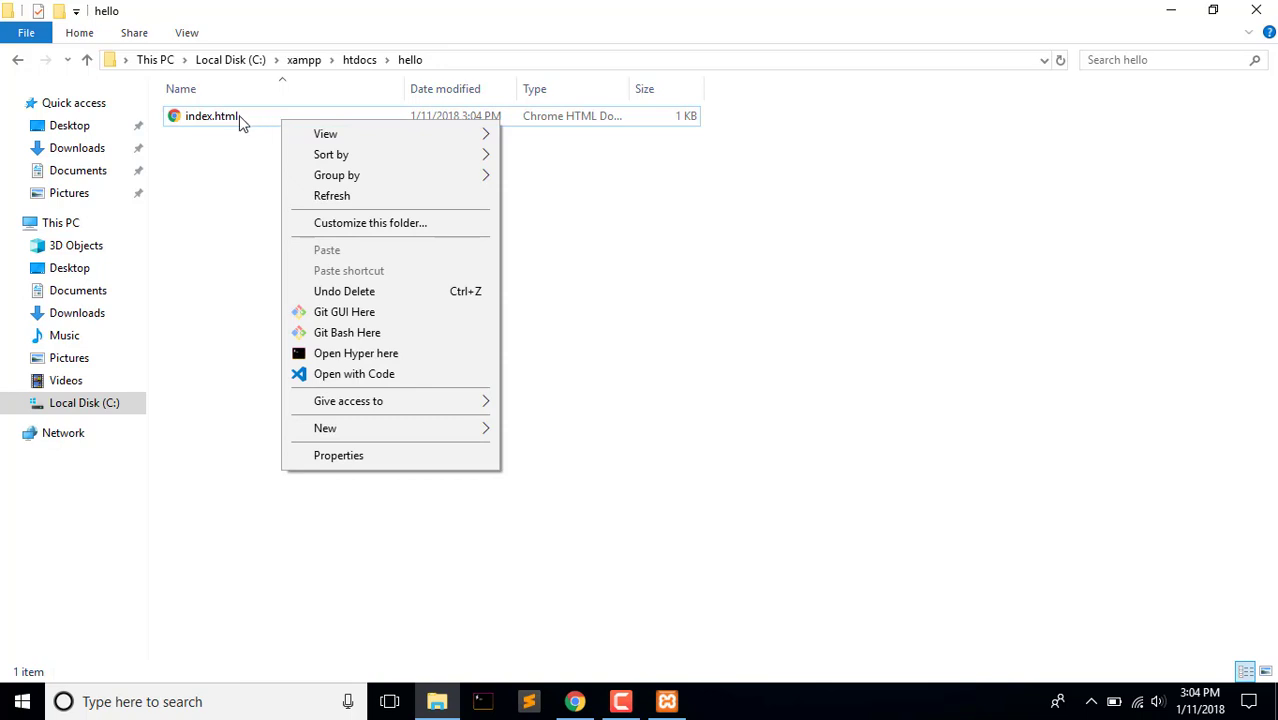
left_click(239, 116)
right_click(239, 116)
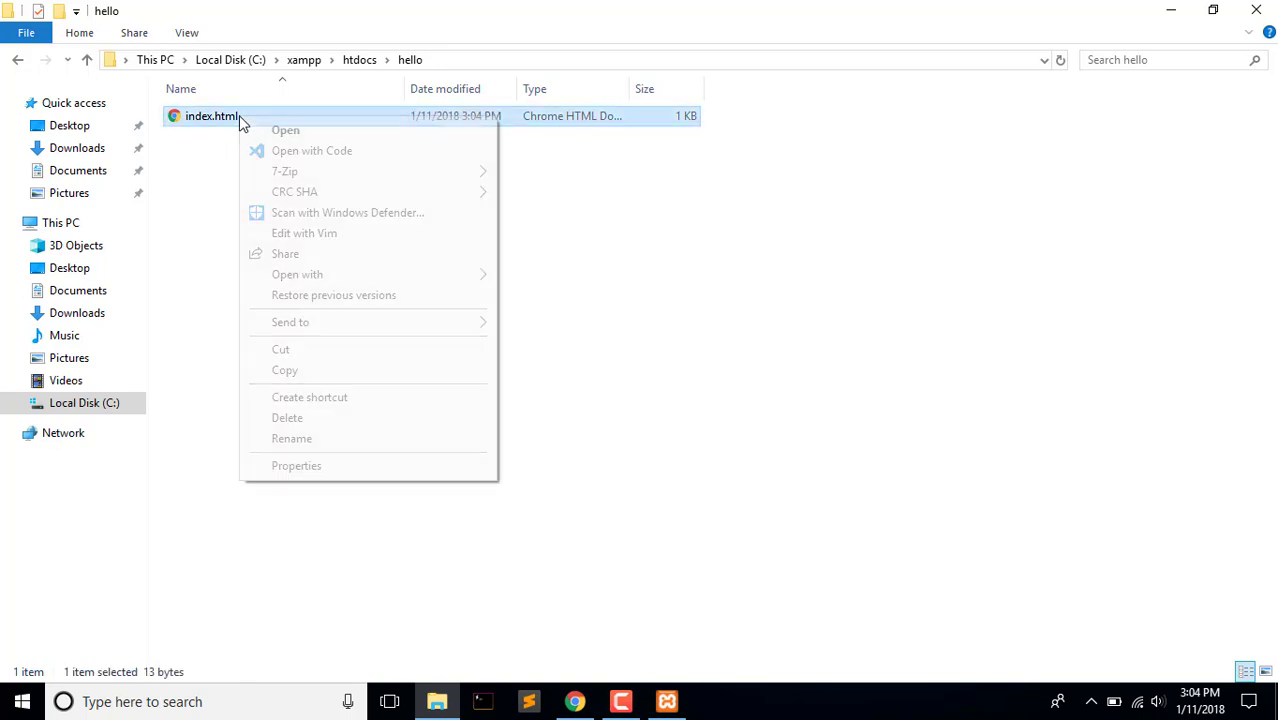
left_click(309, 446)
key("Right")
key("Right")
key("Right")
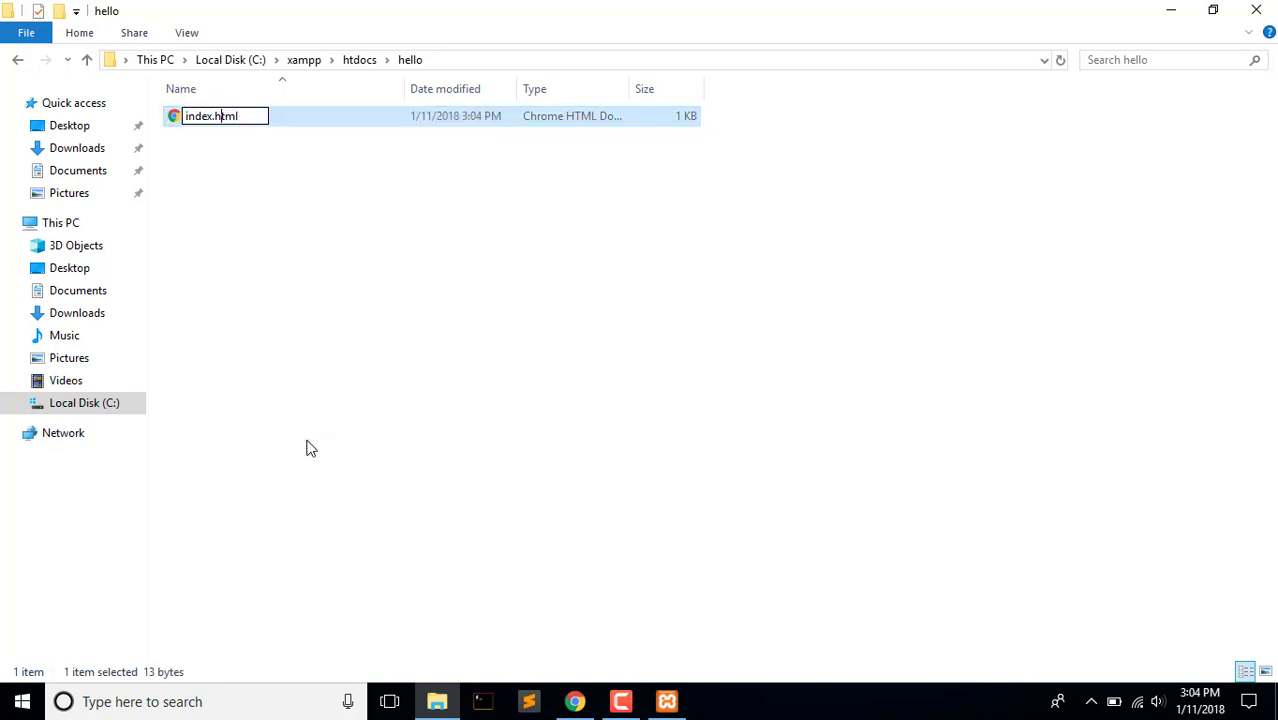
key("BackSpace")
key("BackSpace")
key("BackSpace")
key("BackSpace")
type("php")
key("Return")
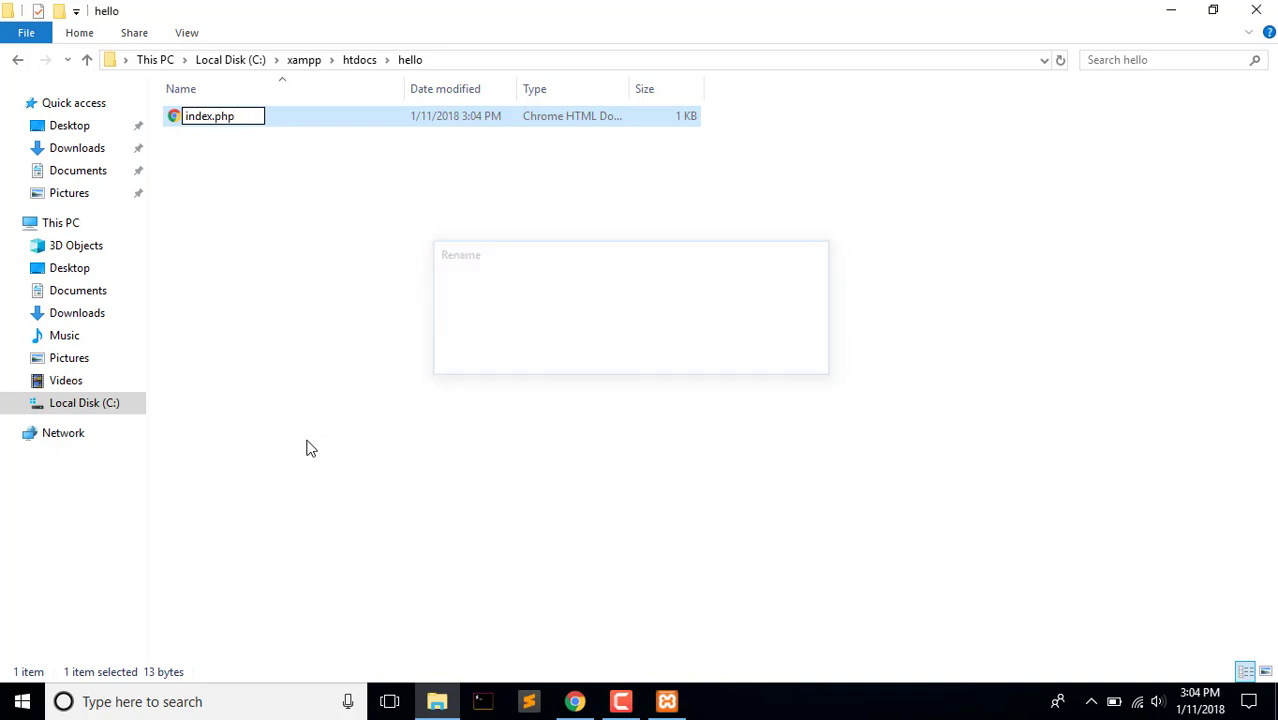
key("Return")
- Open index.php from the hello folder in Visual Studio Code
right_click(355, 103)
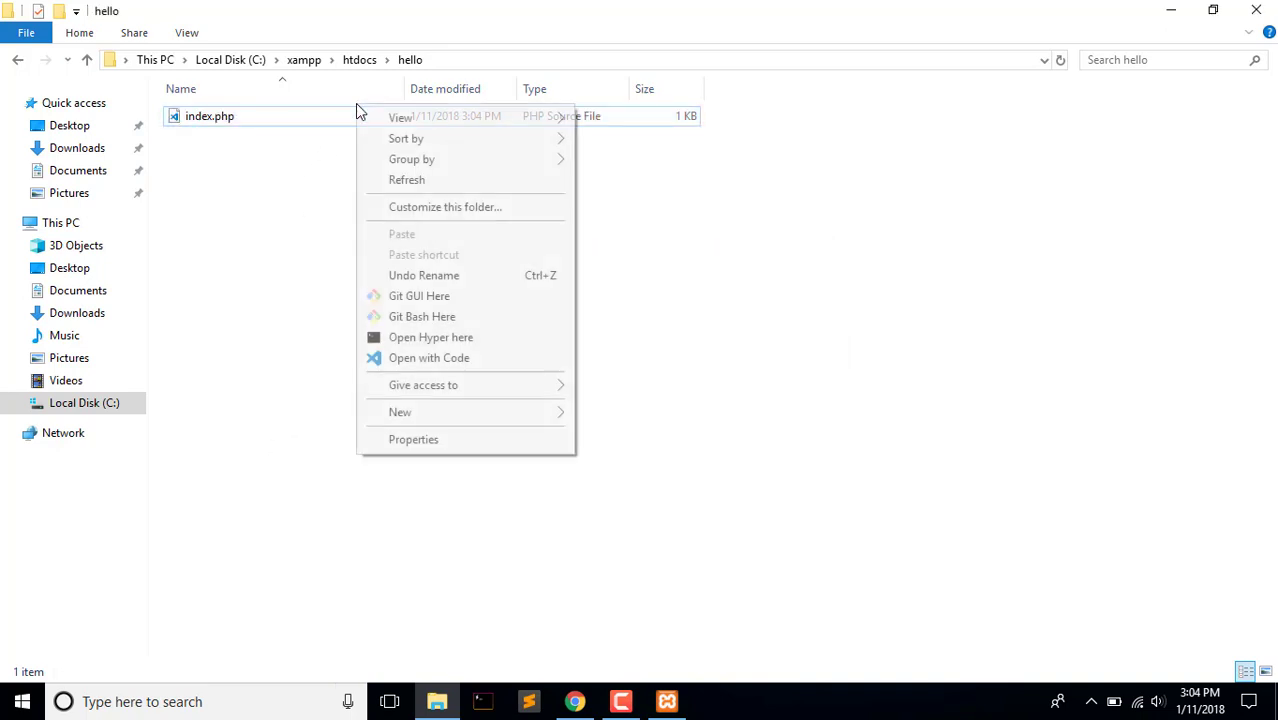
key("Escape")
left_click(324, 117)
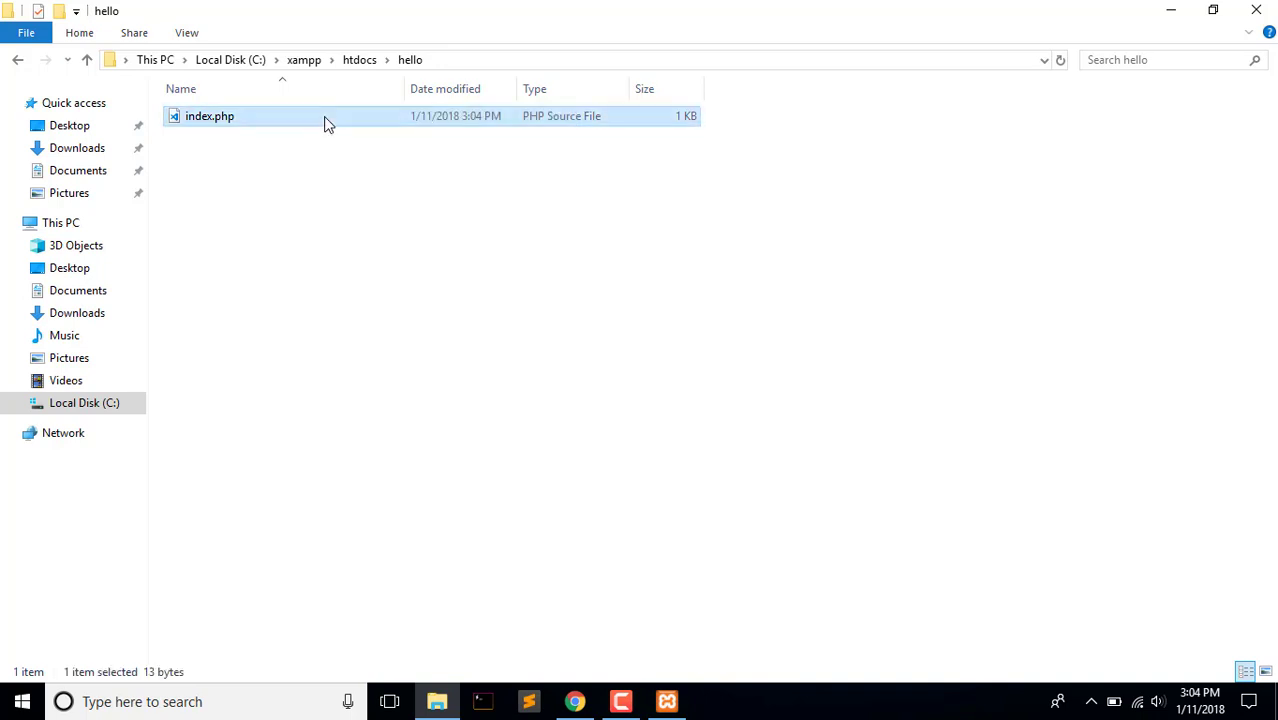
right_click(324, 117)
left_click(419, 160)
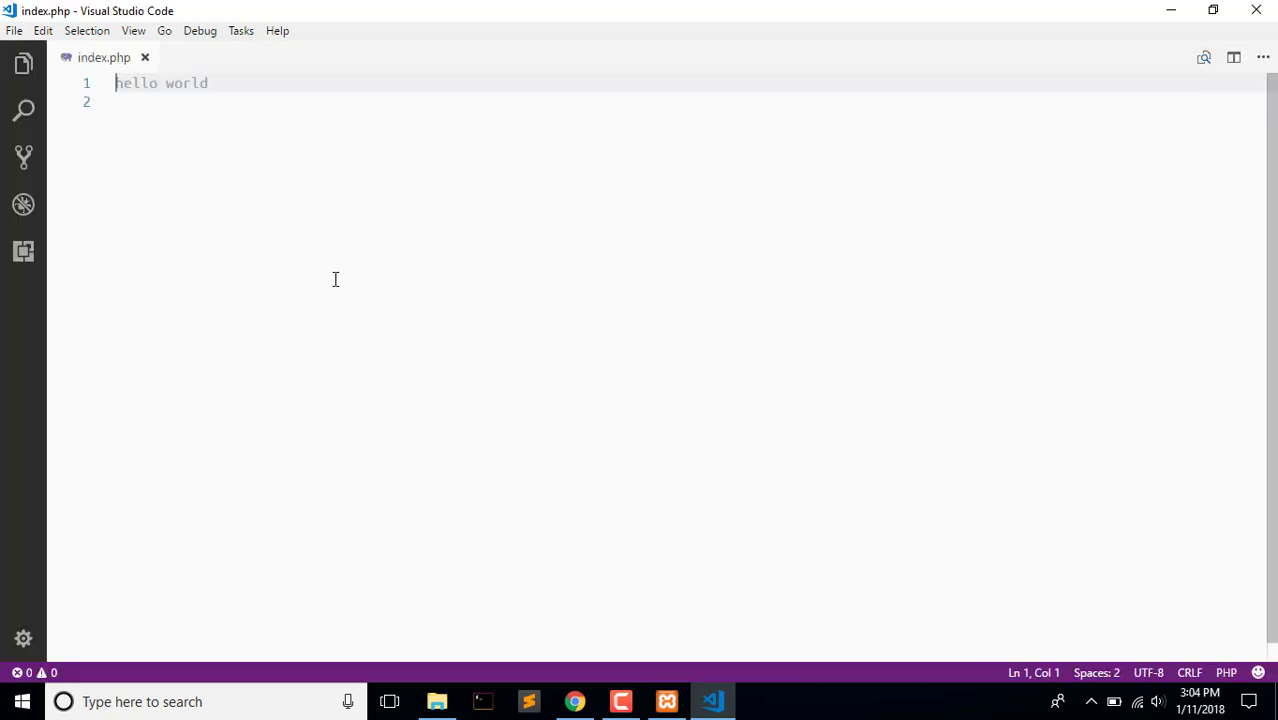
- Replace the hello world text in index.php with the opening tag <?php on line 1
triple_click(216, 83)
key("BackSpace")
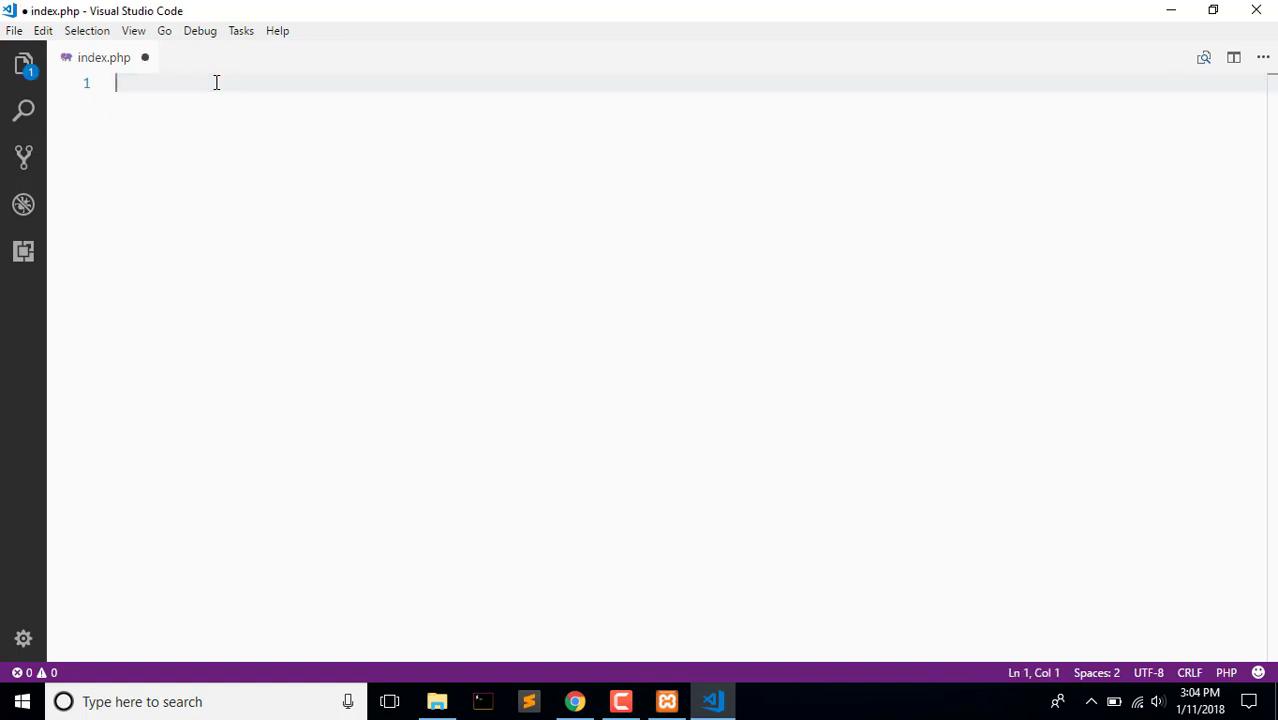
key("question")
type("PHp")
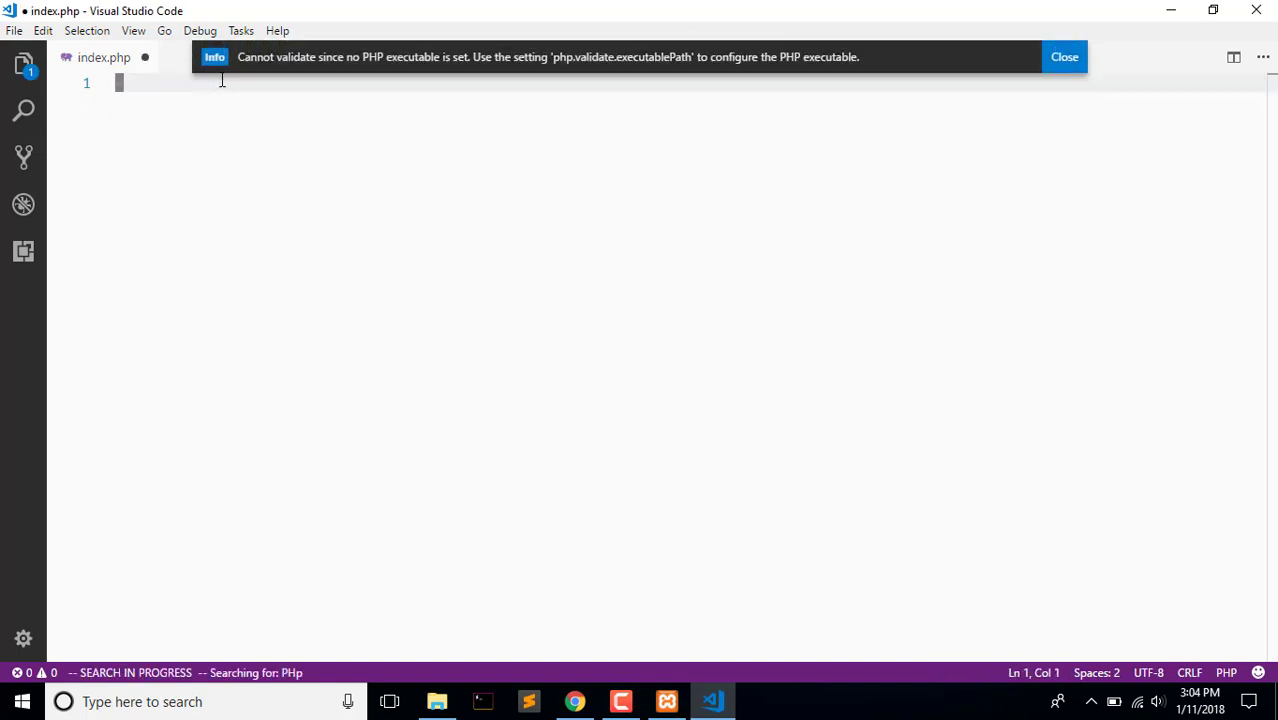
key("Escape")
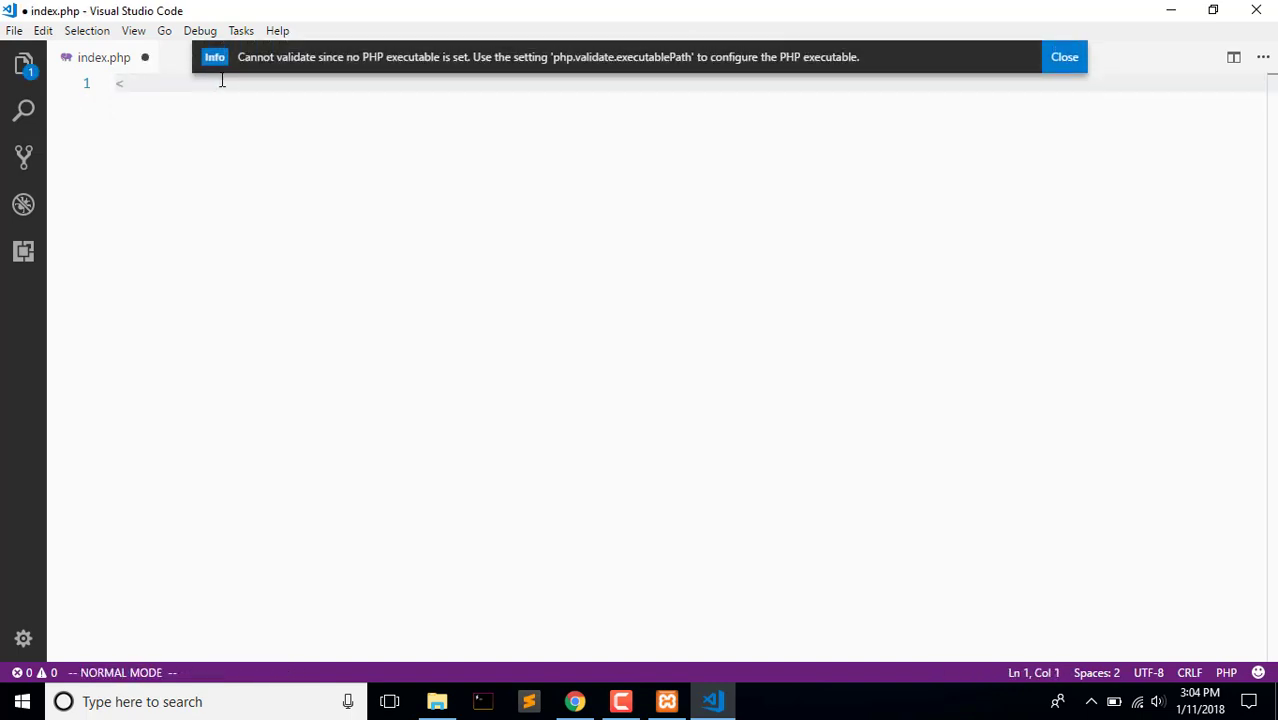
key("i")
key("Escape")
type("a")
type("?php")
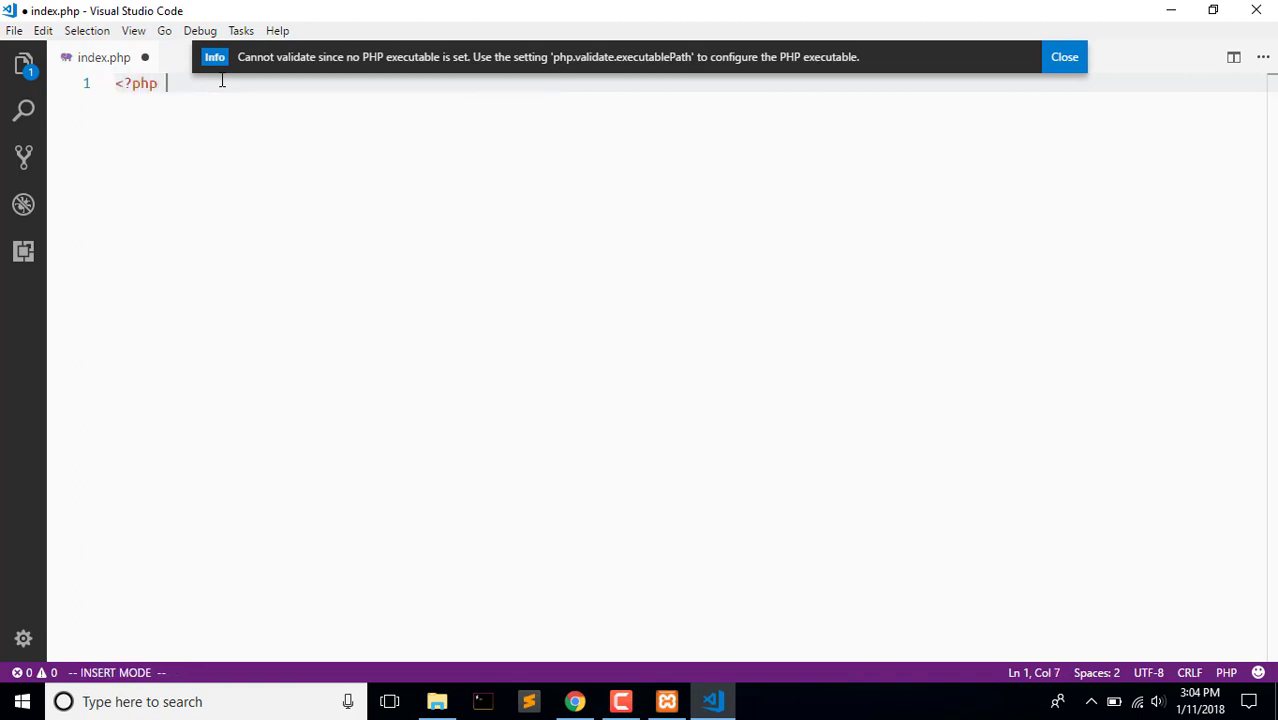
- Add phpinfo(); on line 3 of index.php and save the file with the :w command
key("Return")
key("Return")
type("pho")
key("BackSpace")
type("p")
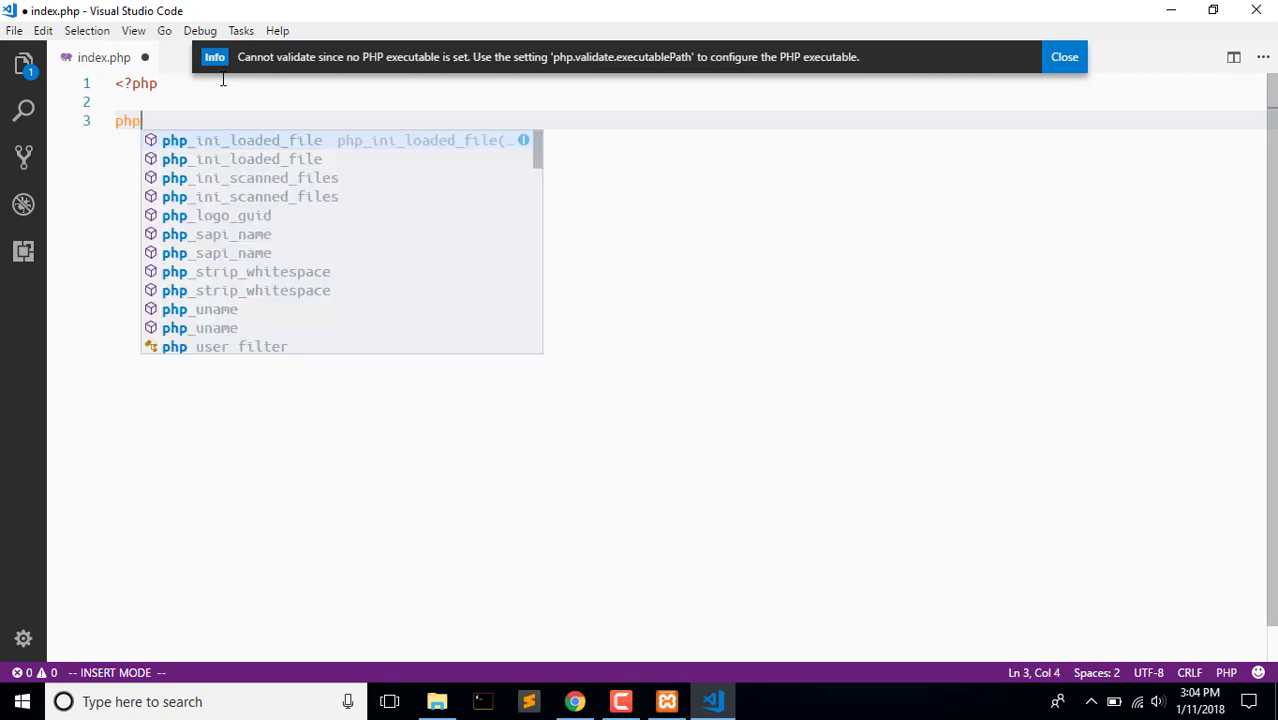
type("info();")
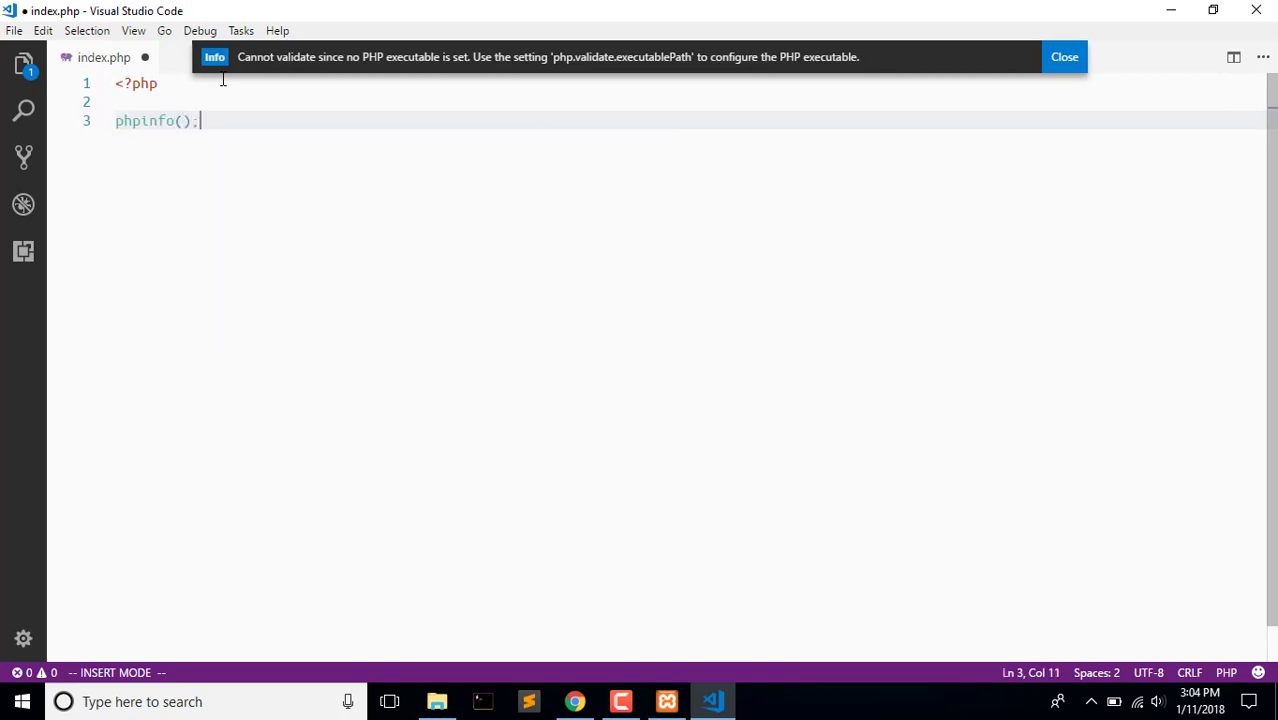
key("Escape")
type(":w")
key("Return")
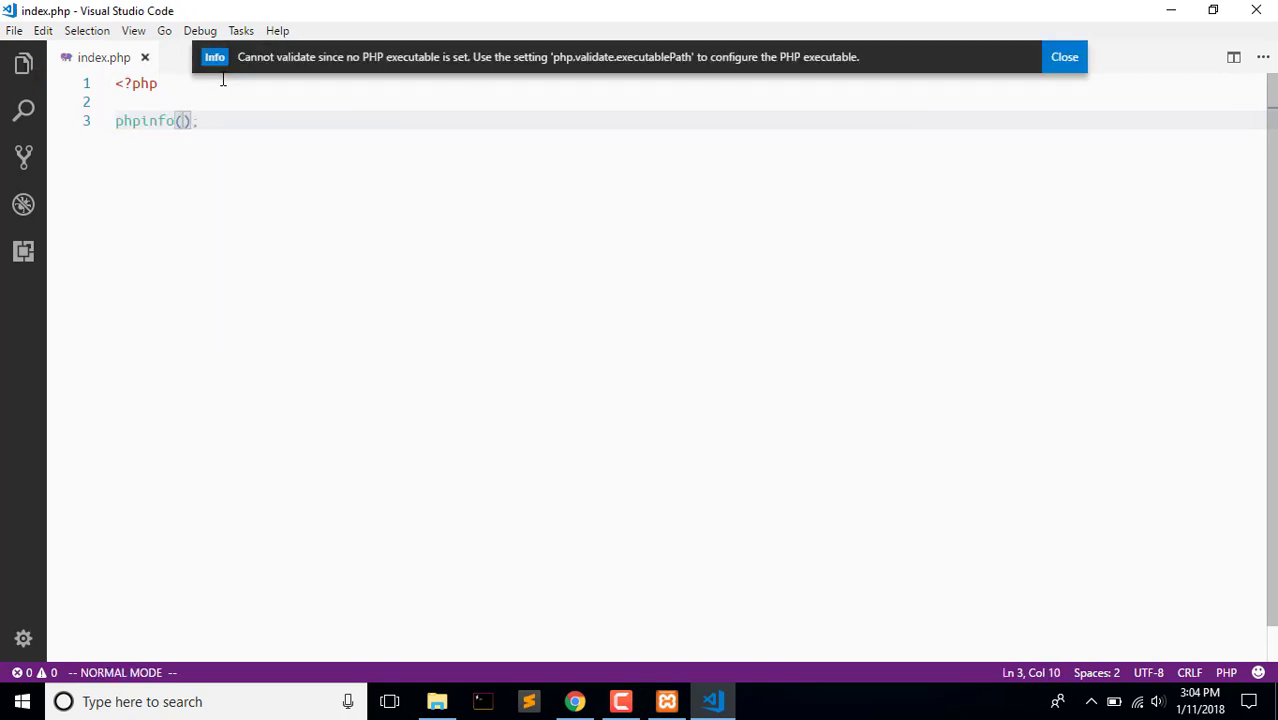
- Switch to Chrome and reload the localhost/hello/ page
key("alt+Tab")
key("alt+Tab")
key("alt+Tab")
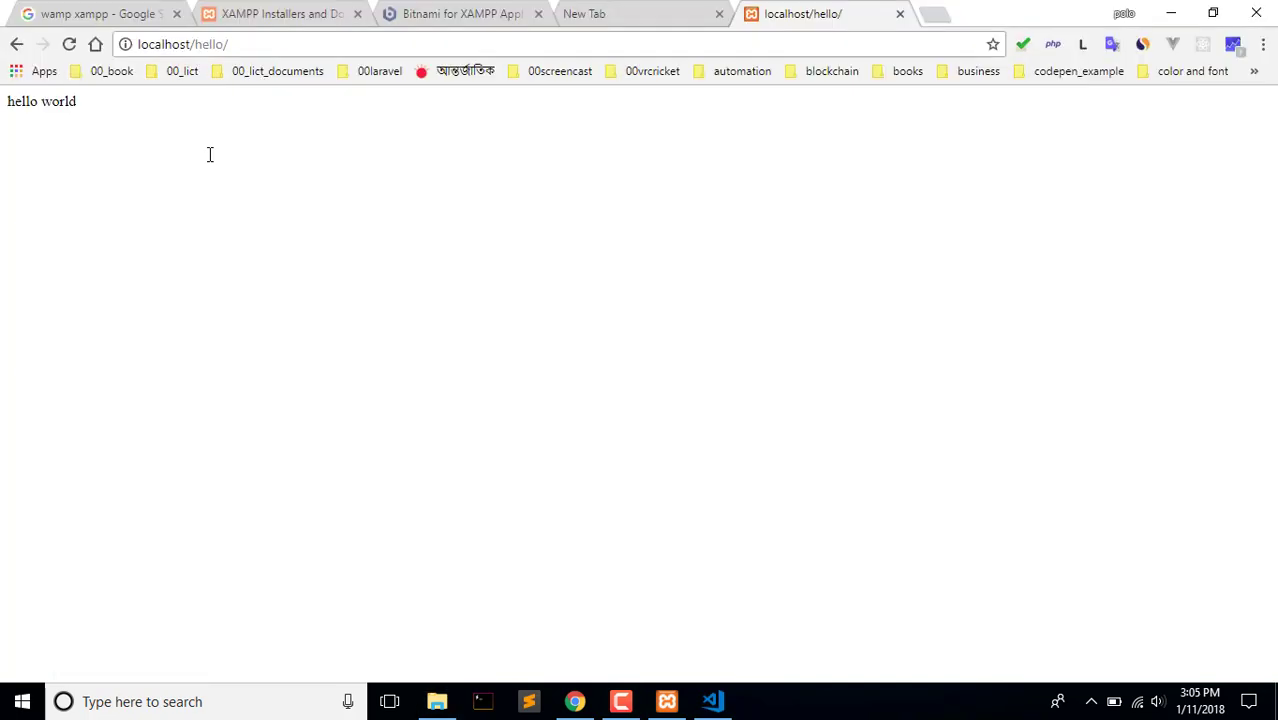
key("F5")
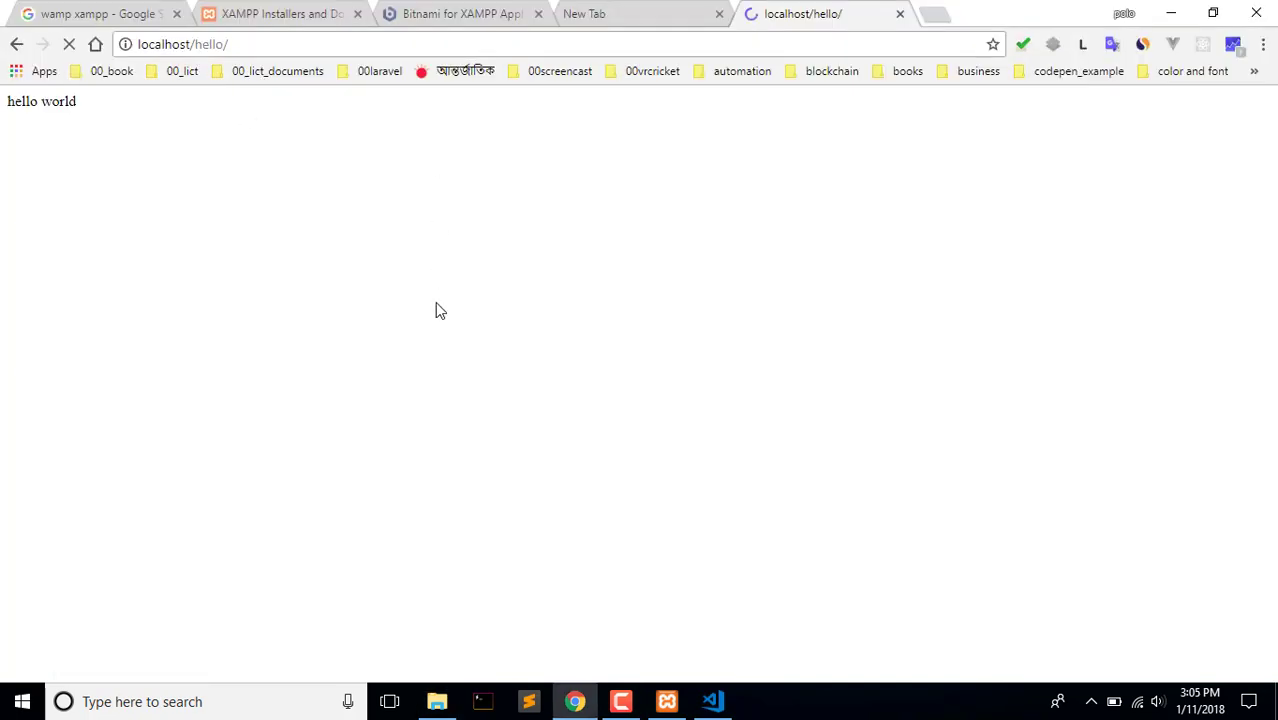
- Look through the phpinfo page, highlighting the PHP version number and examining the configuration and Apache Environment tables
scroll(585, 540, "down", 20)
scroll(585, 540, "up", 10)
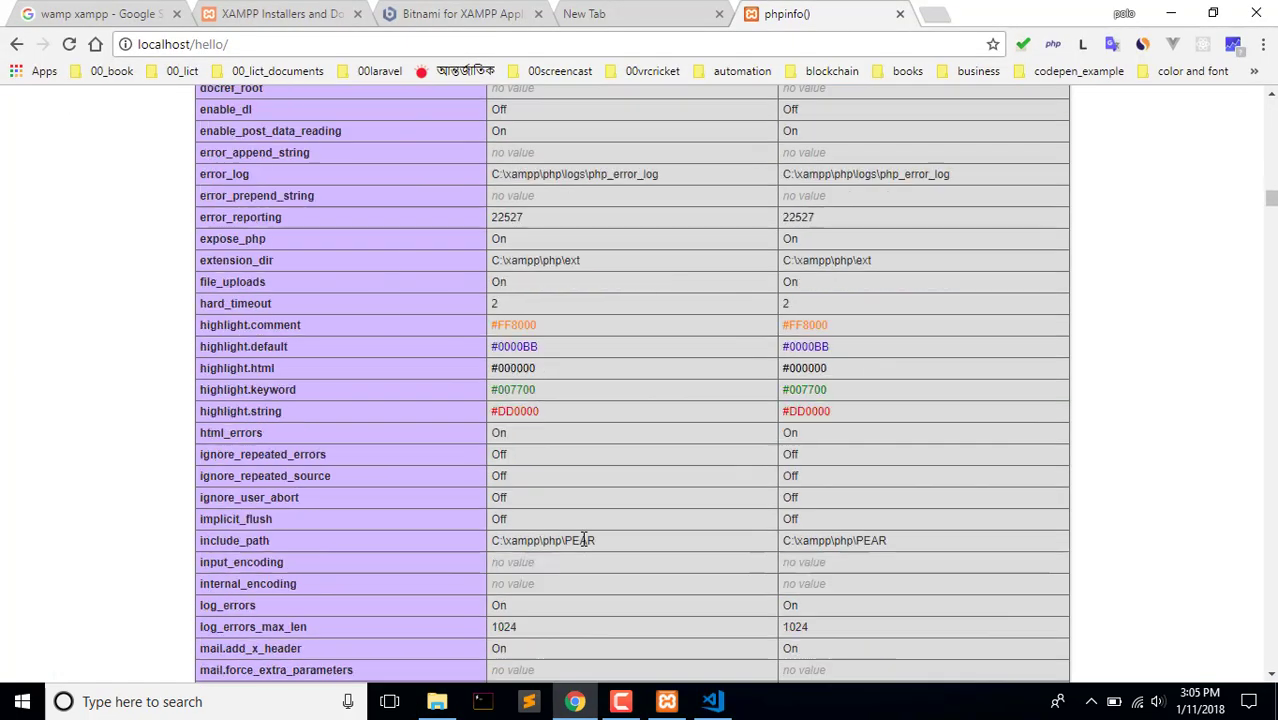
scroll(585, 540, "down", 10)
scroll(585, 540, "up", 20)
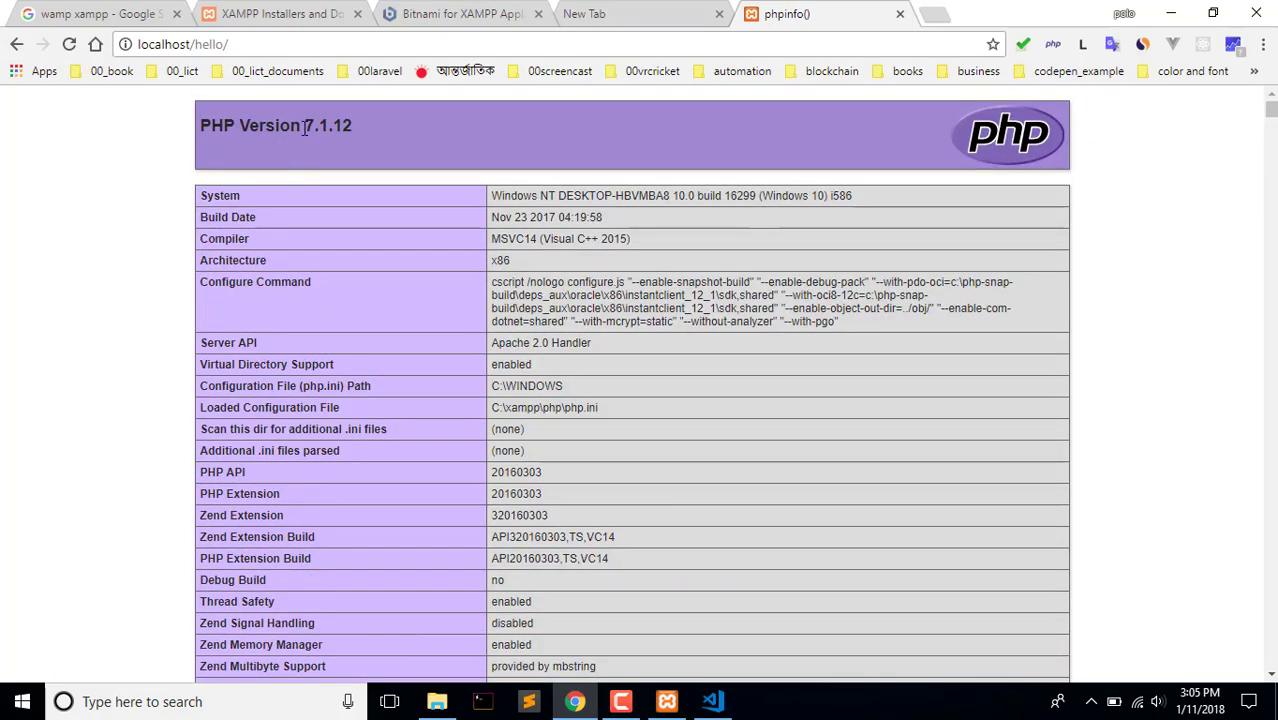
left_click_drag(301, 127, 343, 126)
scroll(437, 448, "down", 15)
scroll(437, 448, "up", 5)
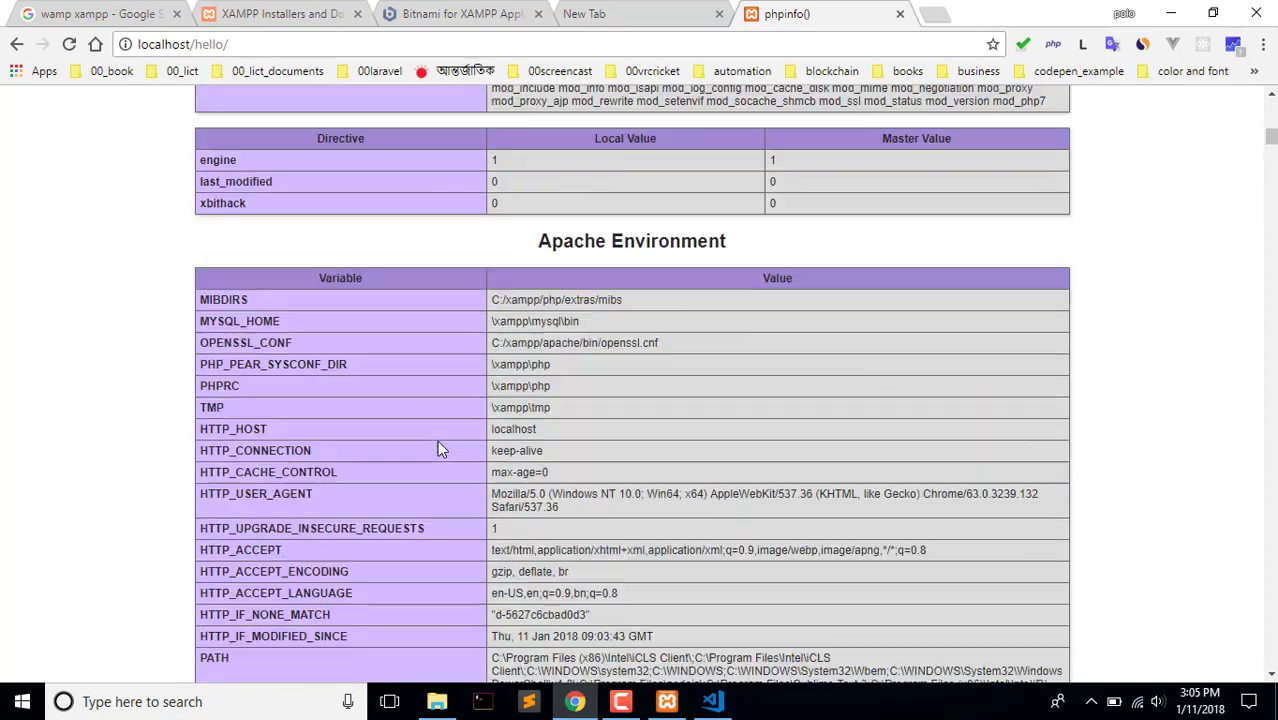
scroll(437, 447, "up", 10)
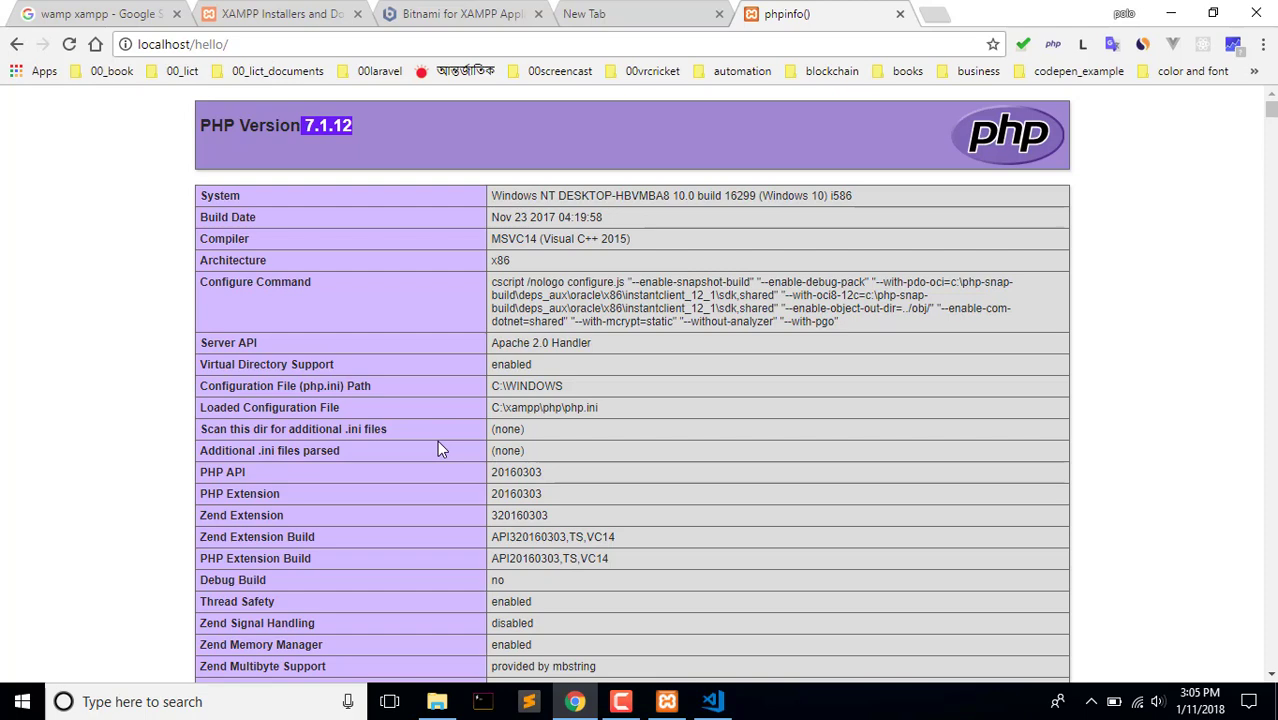
- Switch away from Chrome, open a Command Prompt and run the php command
key("alt+Tab")
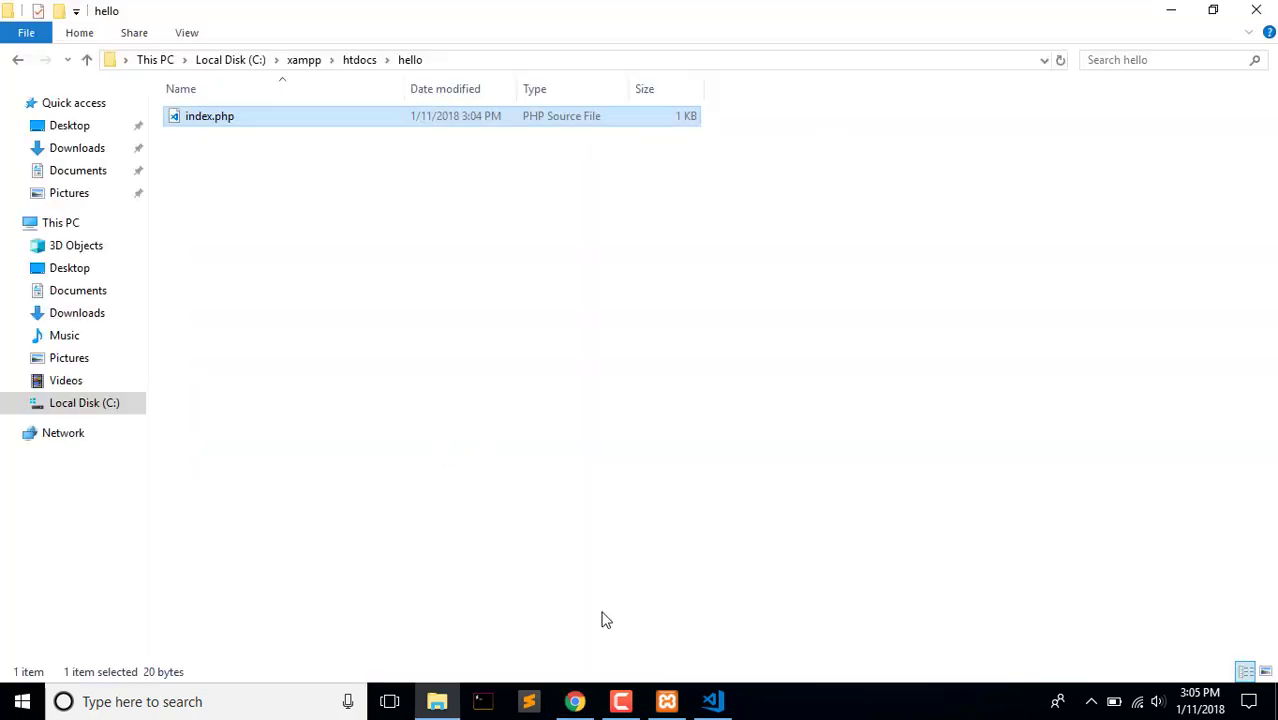
left_click(22, 701)
type("cmd")
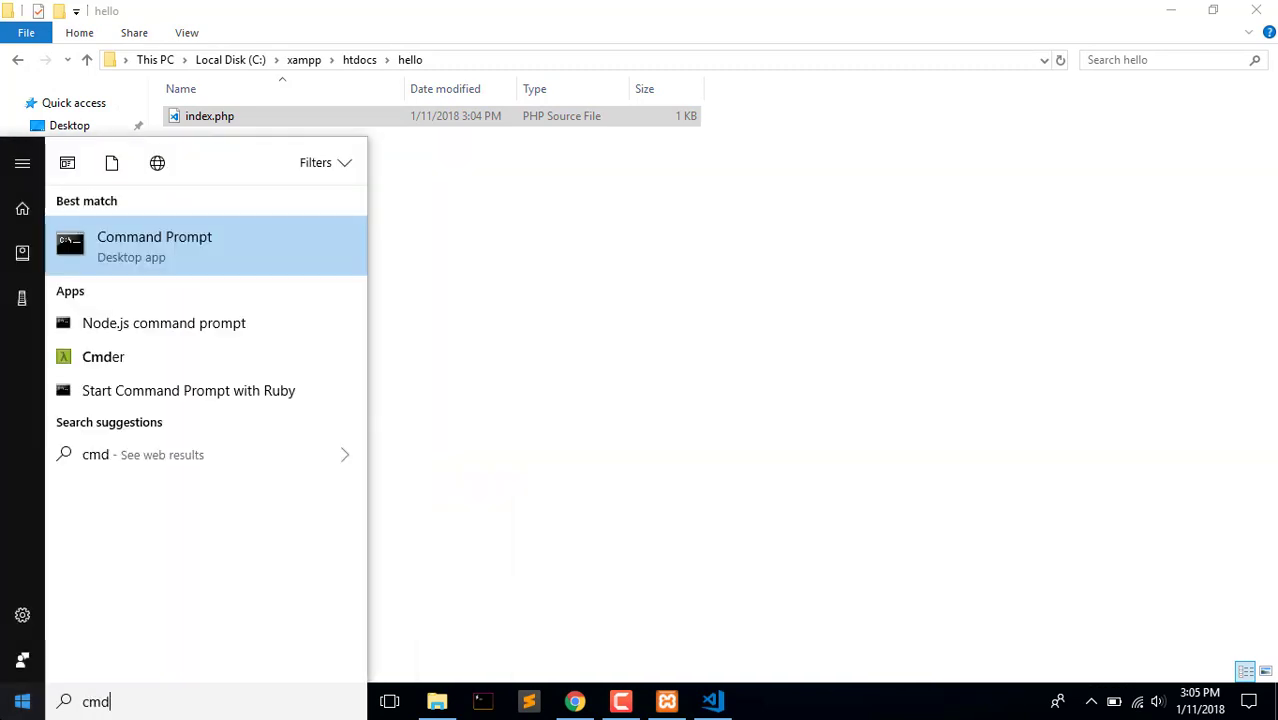
key("Return")
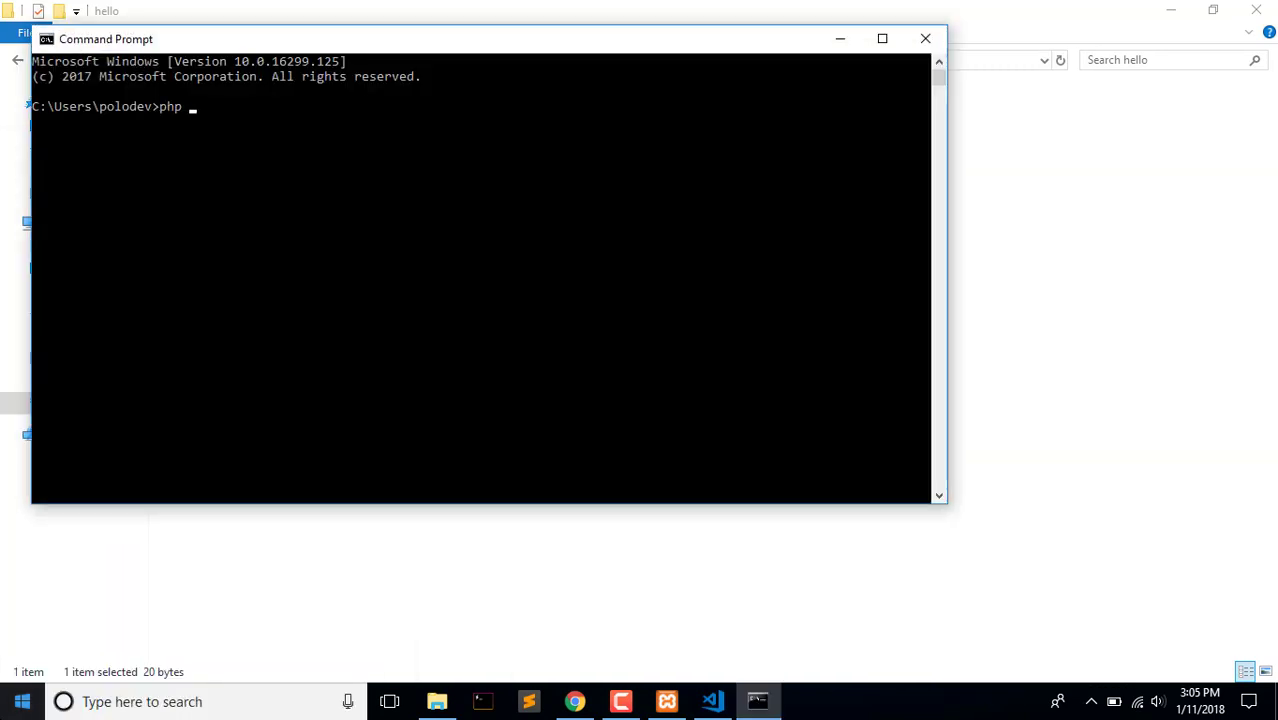
type("php")
key("Return")
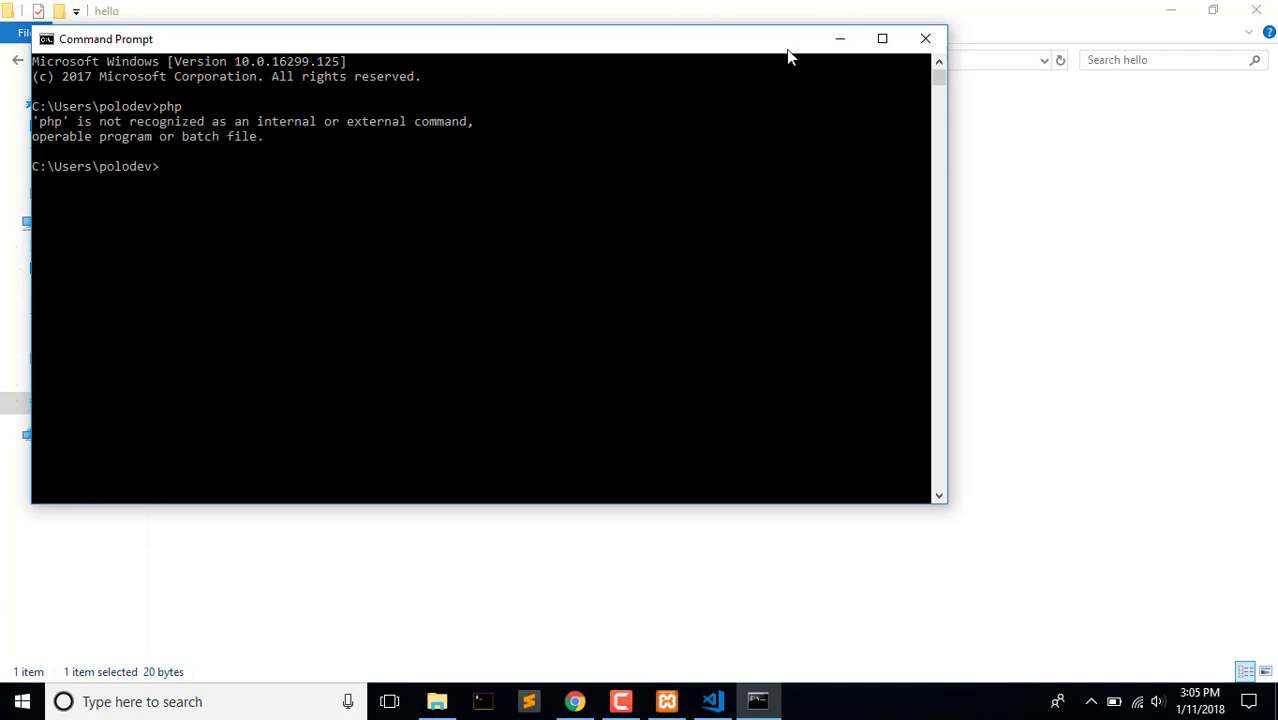
- Return to File Explorer and open the php folder inside C:\xampp
left_click_drag(786, 49, 1022, 153)
left_click(1092, 150)
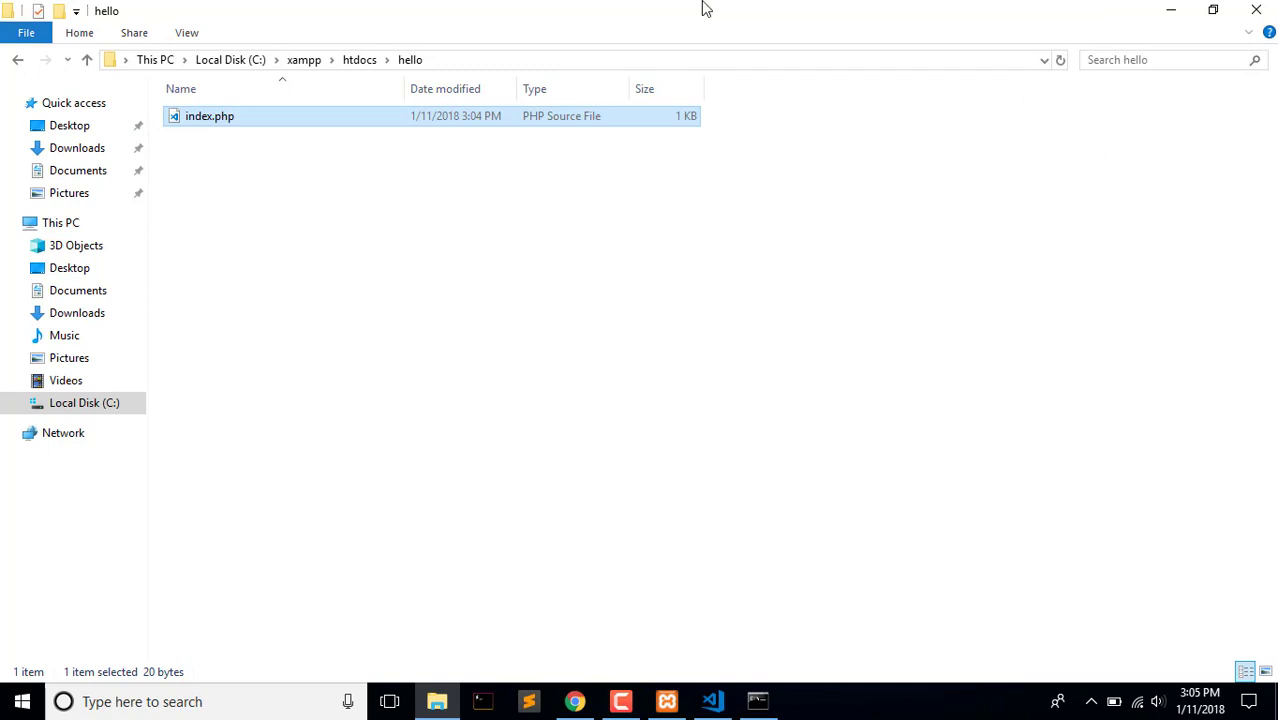
left_click(310, 61)
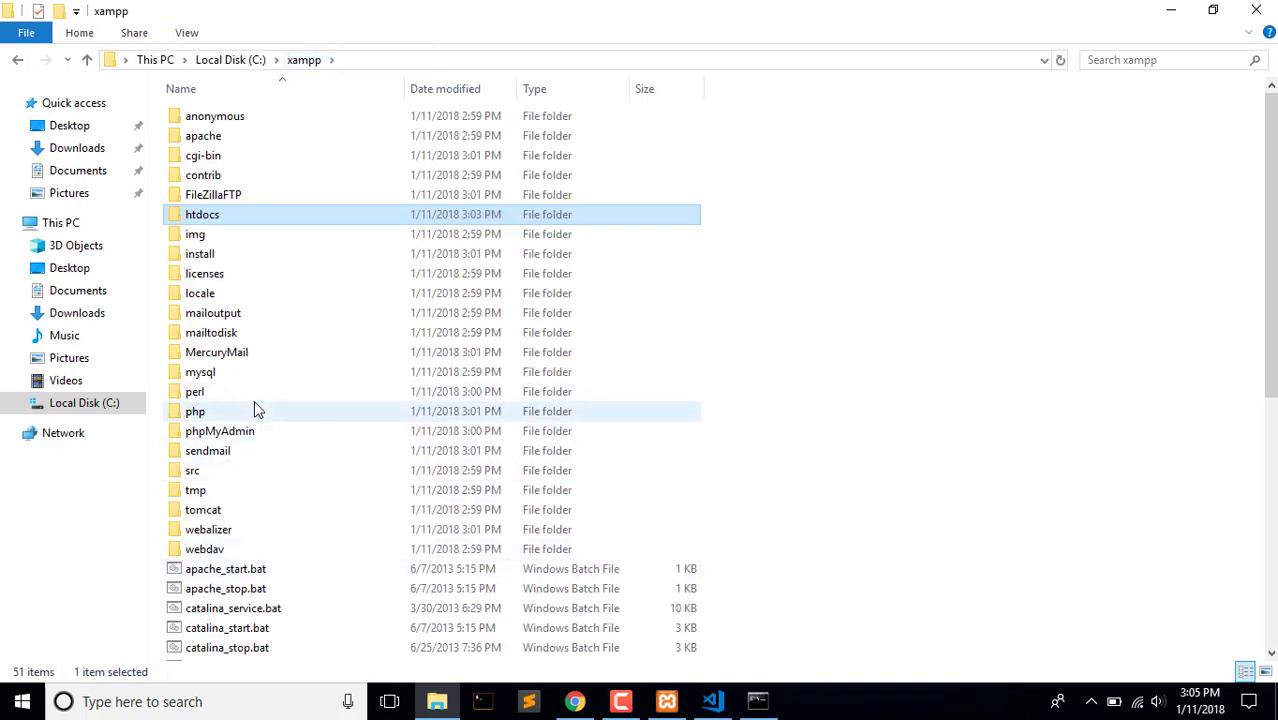
double_click(254, 404)
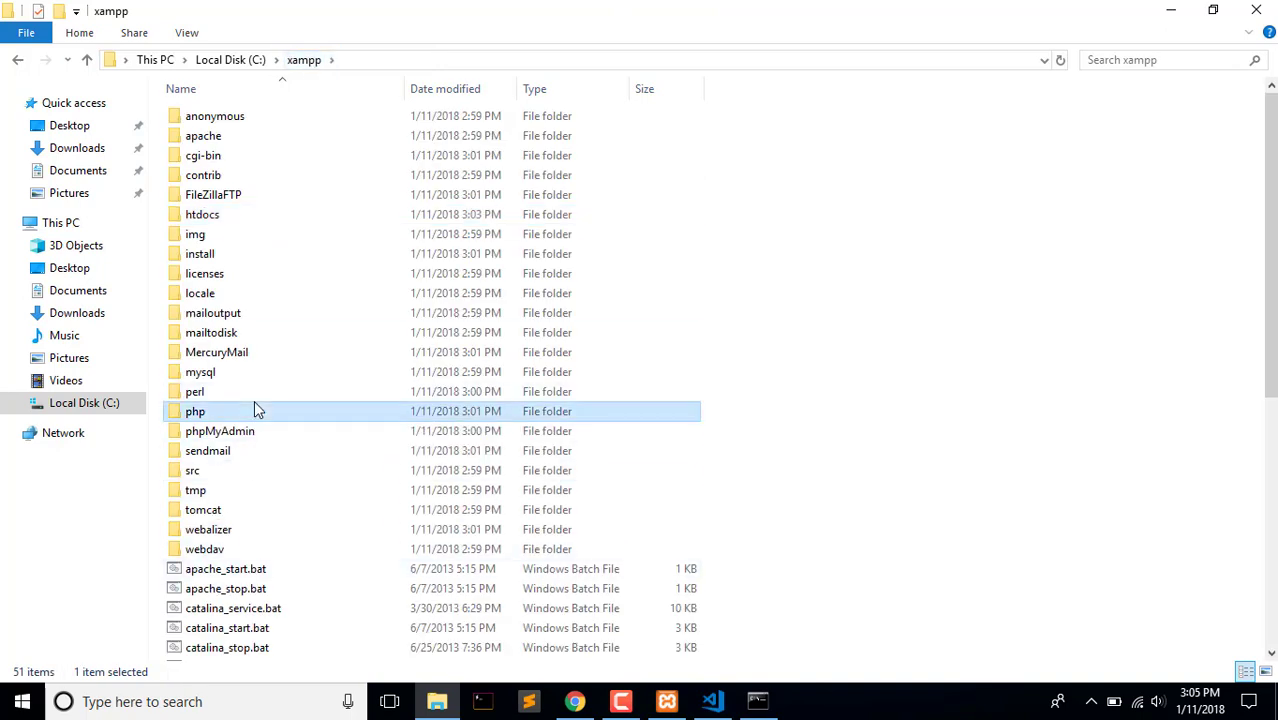
- Locate and select php.exe in the php folder, and copy the folder path C:\xampp\php
left_click(487, 62)
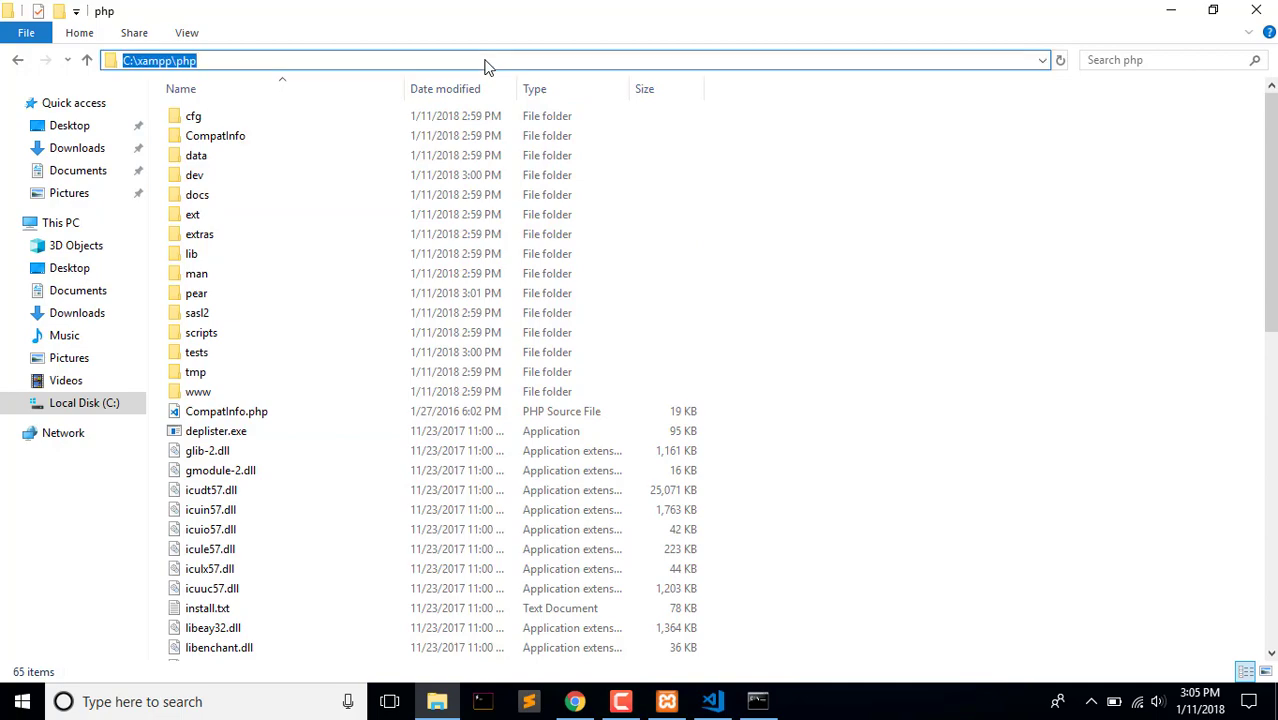
left_click(336, 515)
scroll(337, 520, "down", 1)
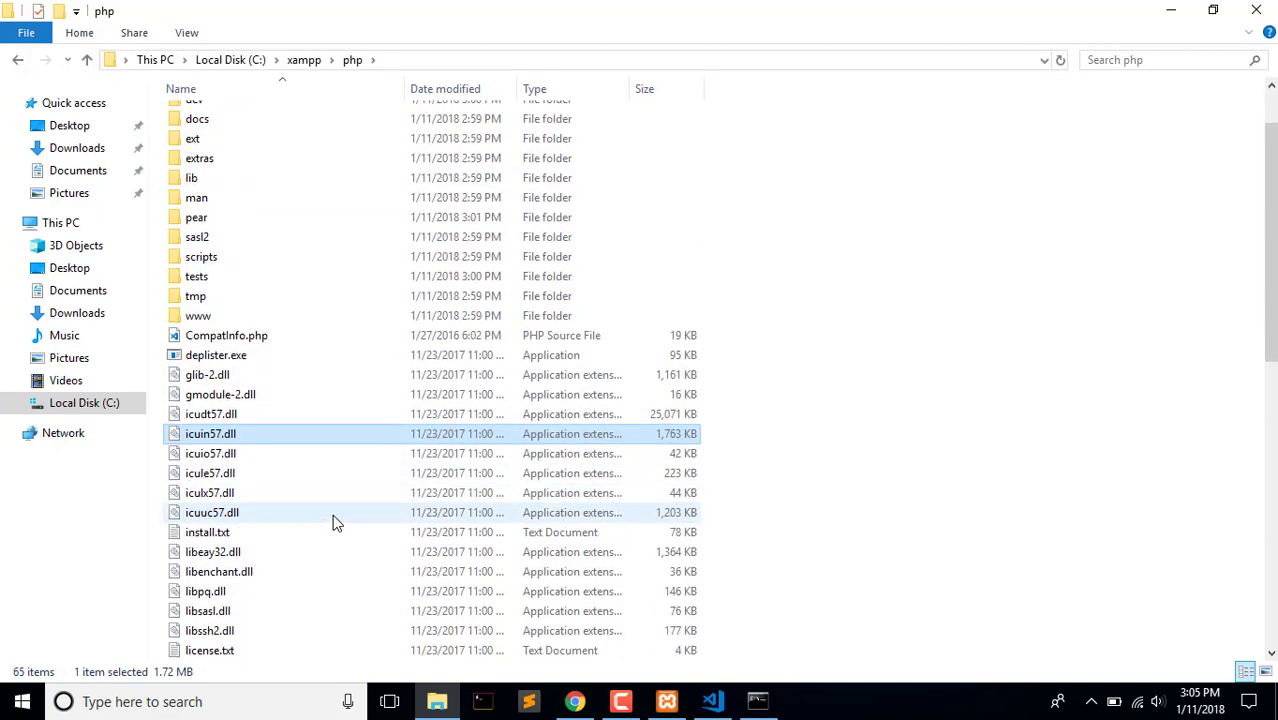
scroll(336, 523, "down", 1)
scroll(336, 523, "down", 3)
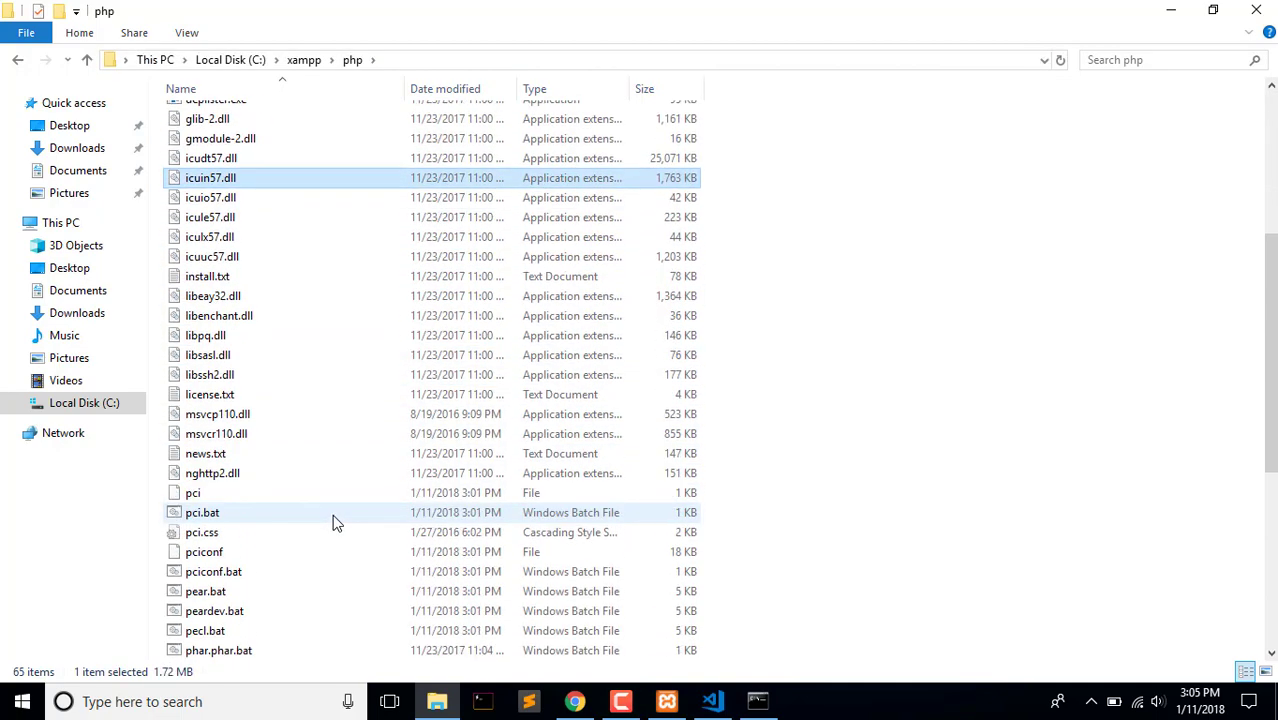
scroll(336, 523, "down", 2)
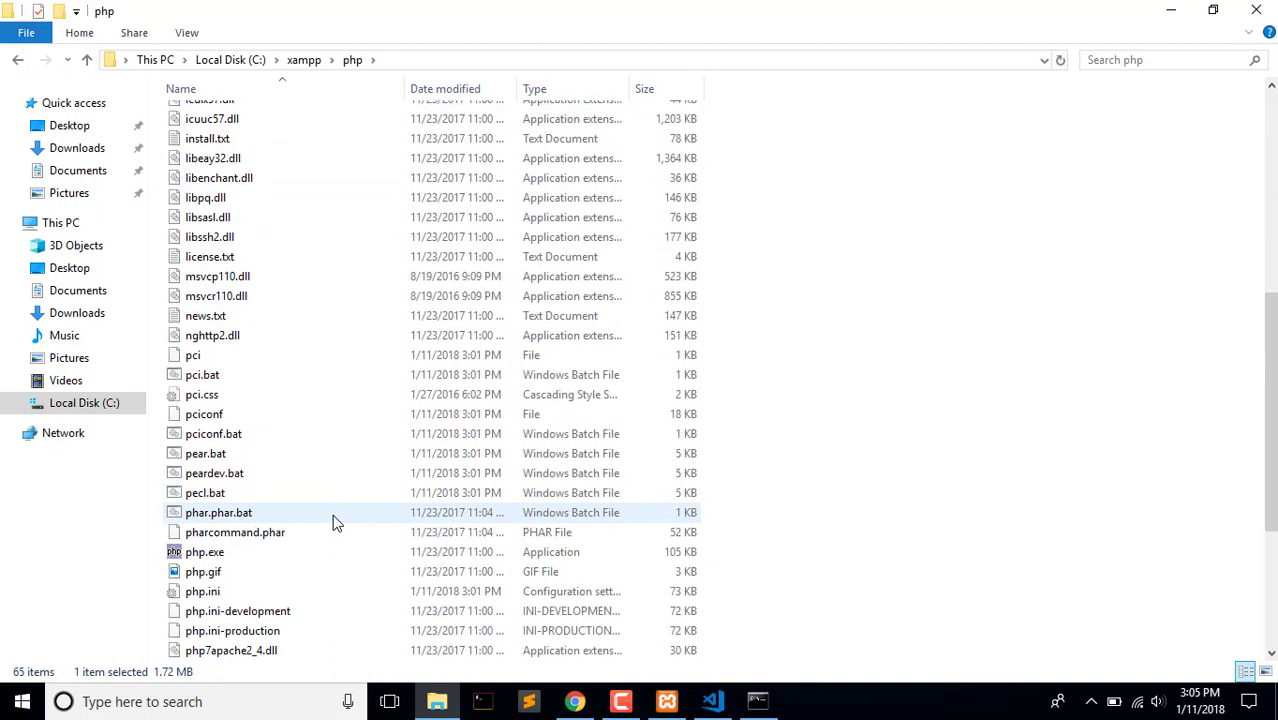
left_click(267, 551)
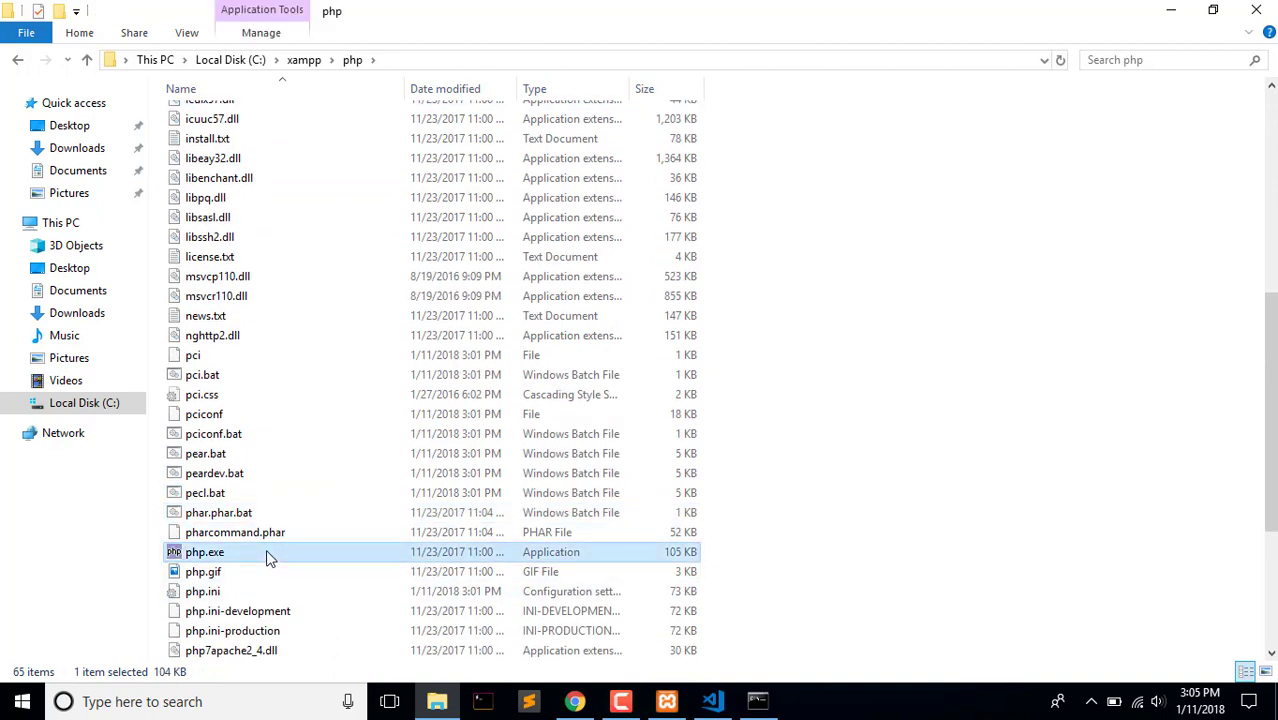
left_click(425, 62)
key("ctrl+c")
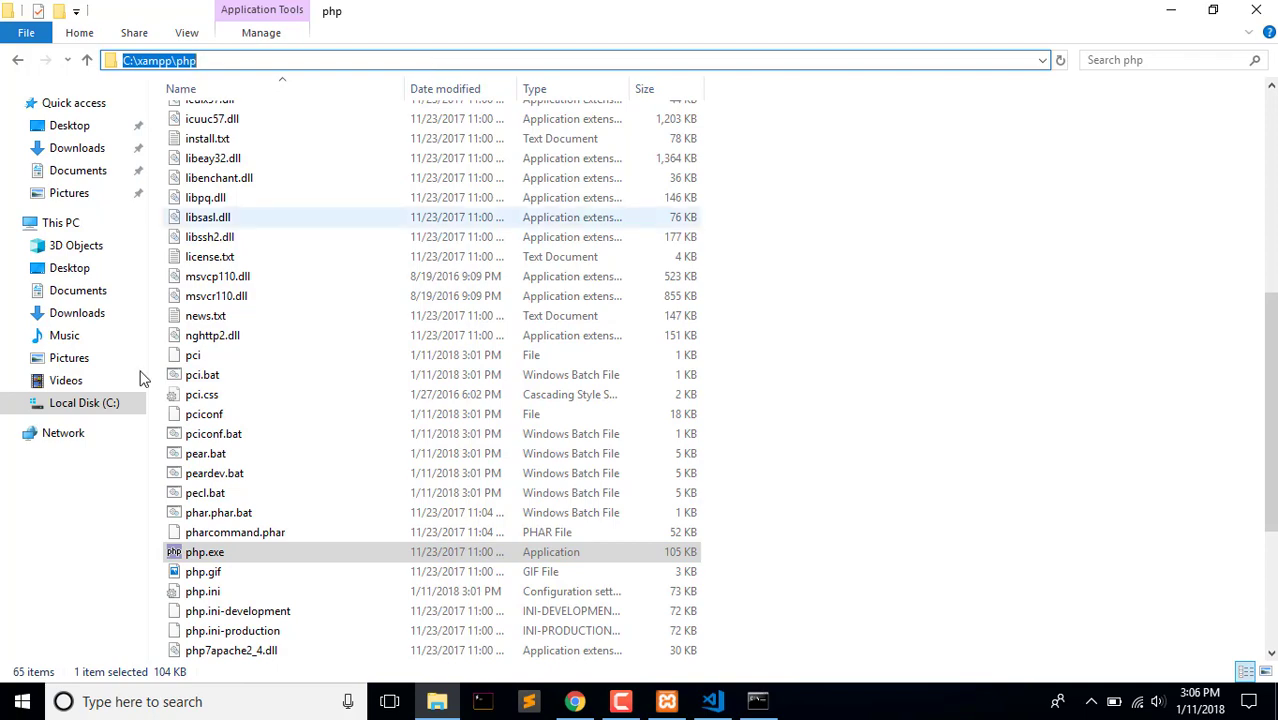
- Add C:\xampp\php as a new entry to the system Path variable in the Windows environment variables and save it
left_click(22, 701)
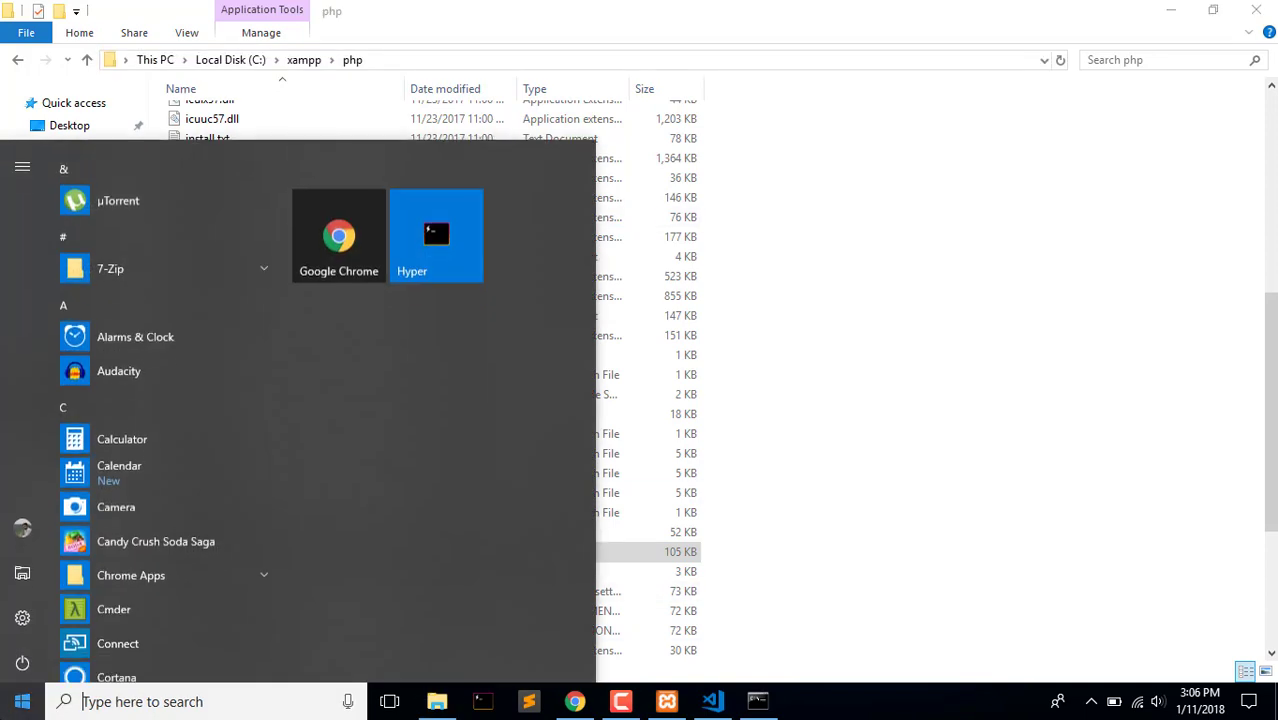
type("e")
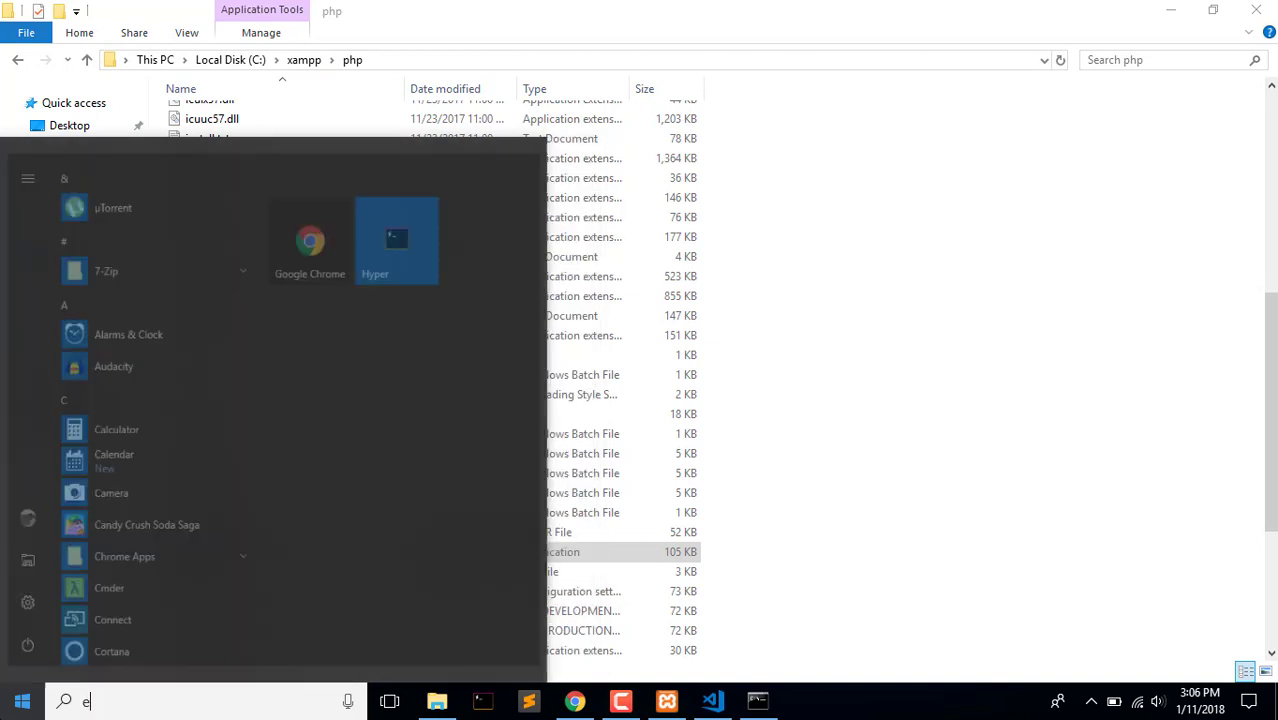
type("nvir")
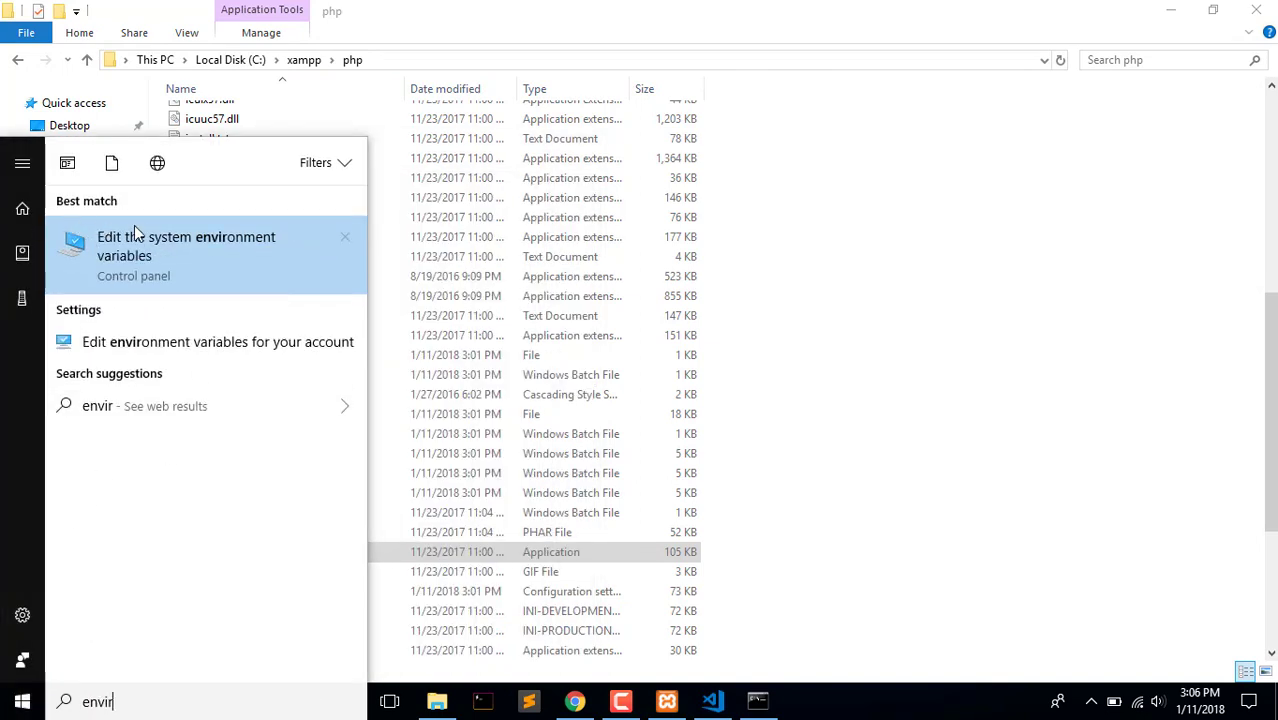
left_click(236, 247)
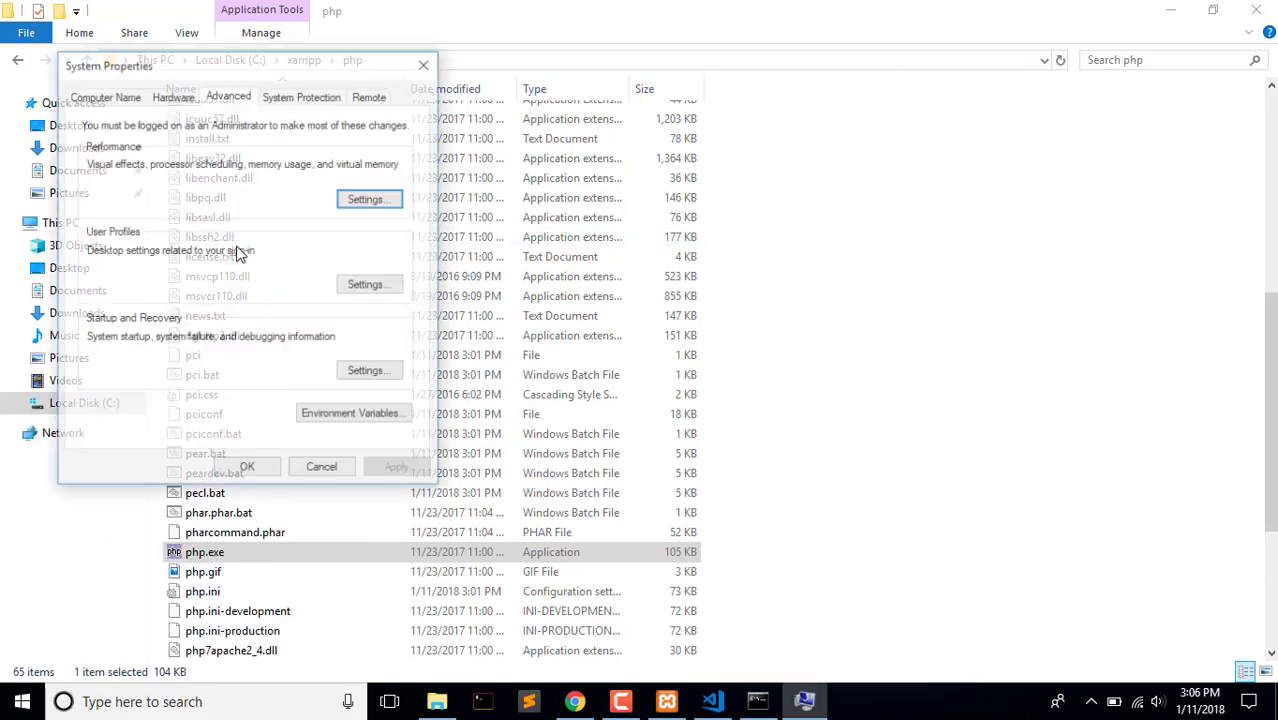
left_click(350, 420)
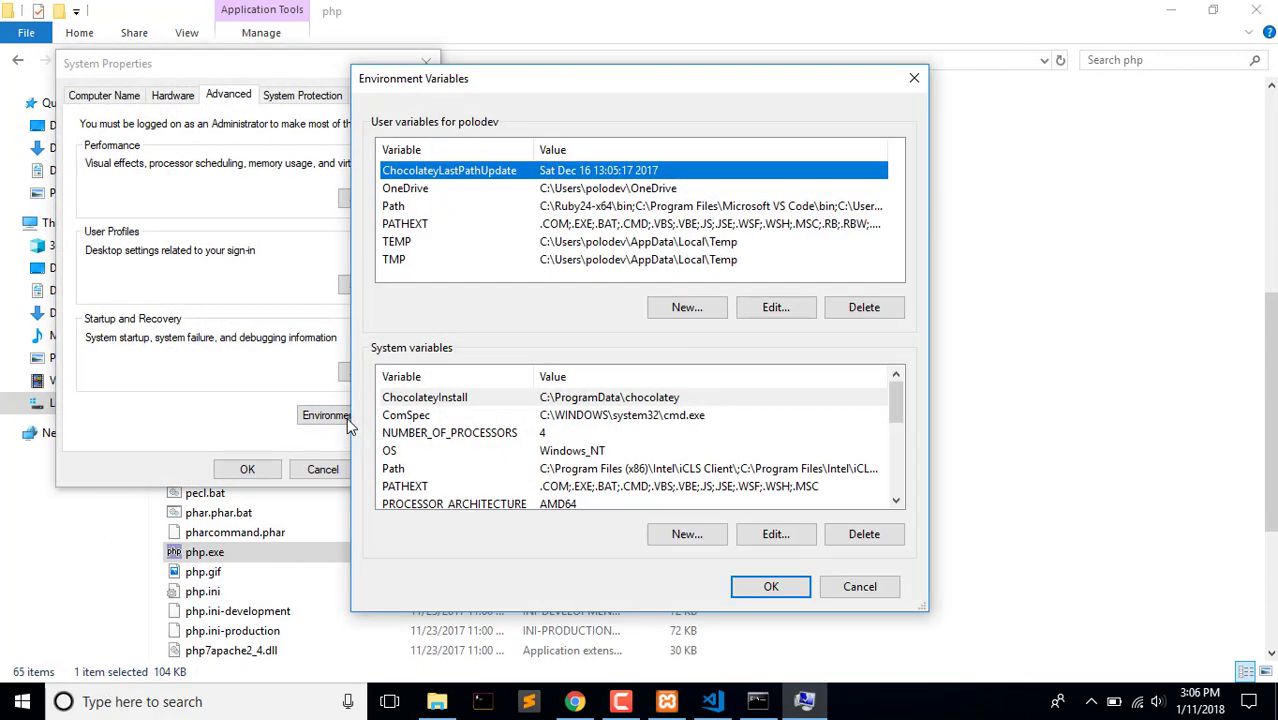
double_click(583, 469)
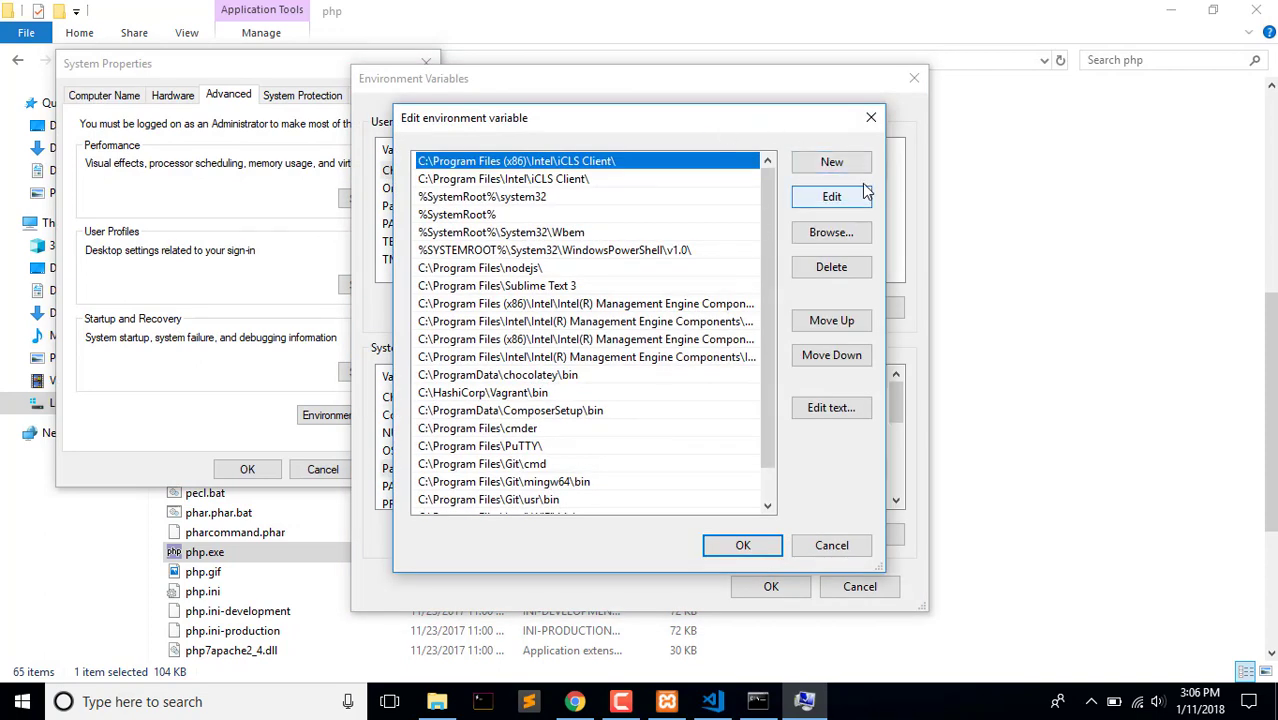
left_click(845, 170)
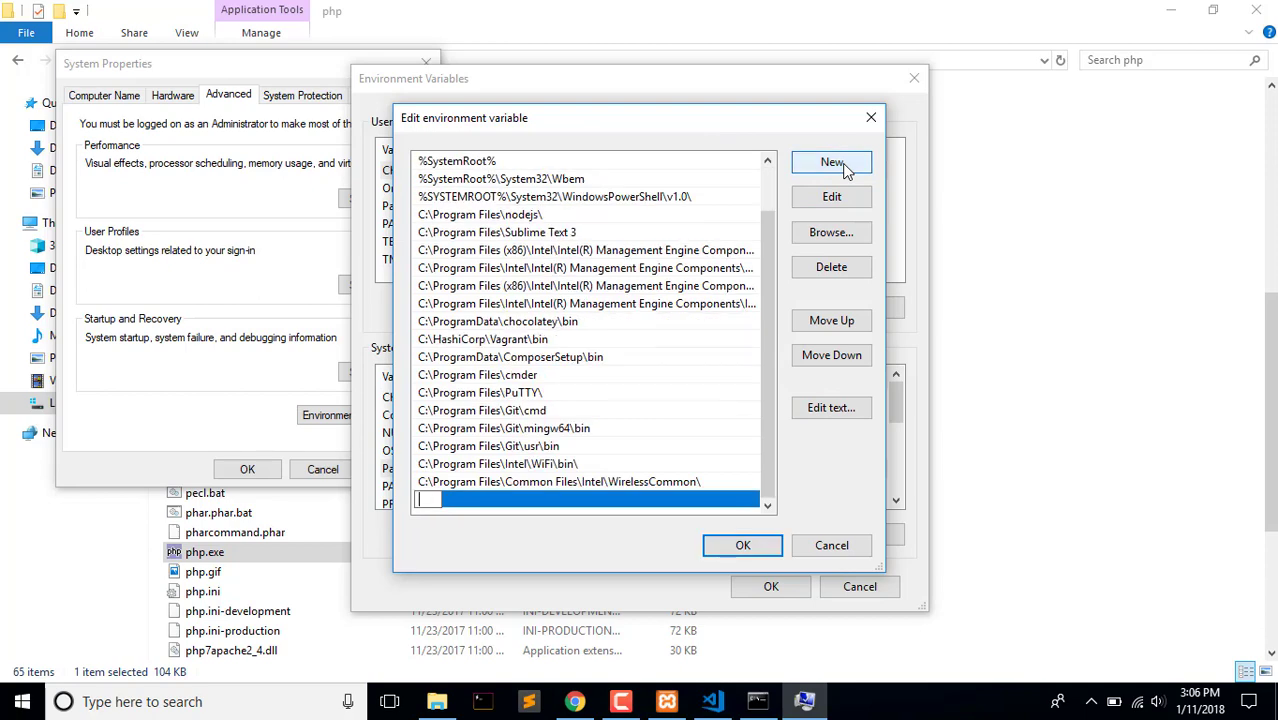
key("ctrl+v")
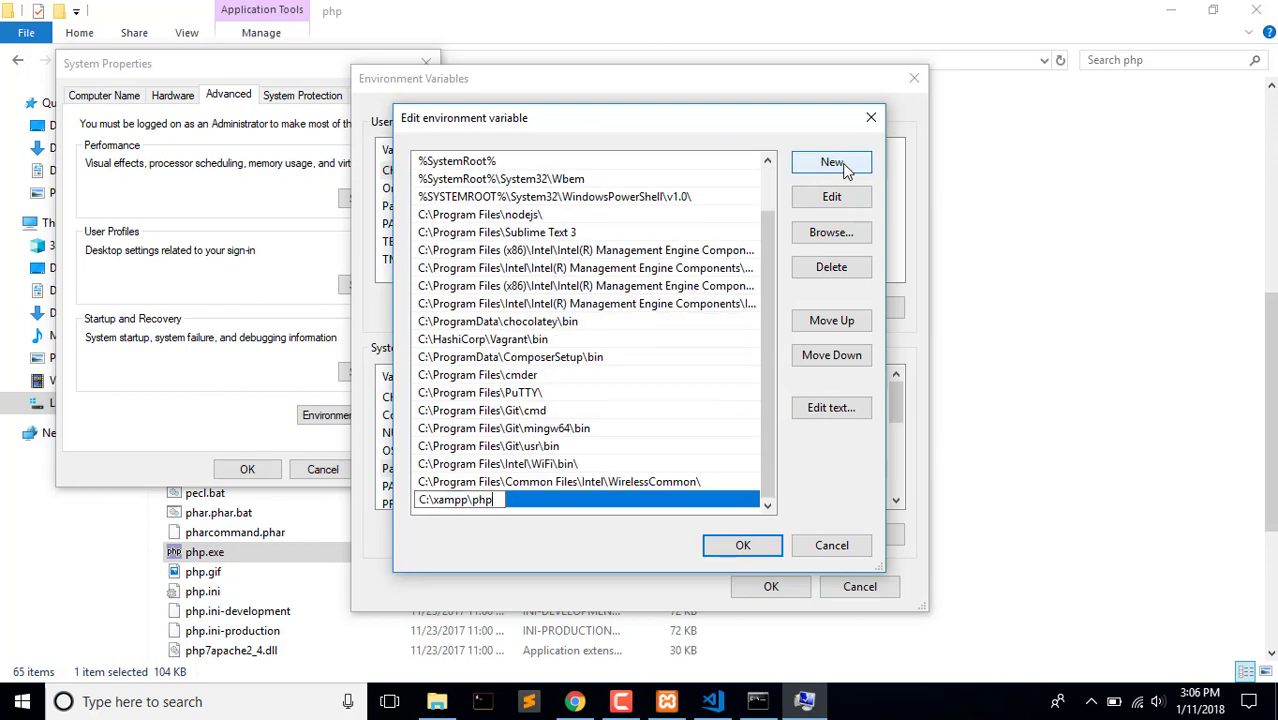
left_click(750, 545)
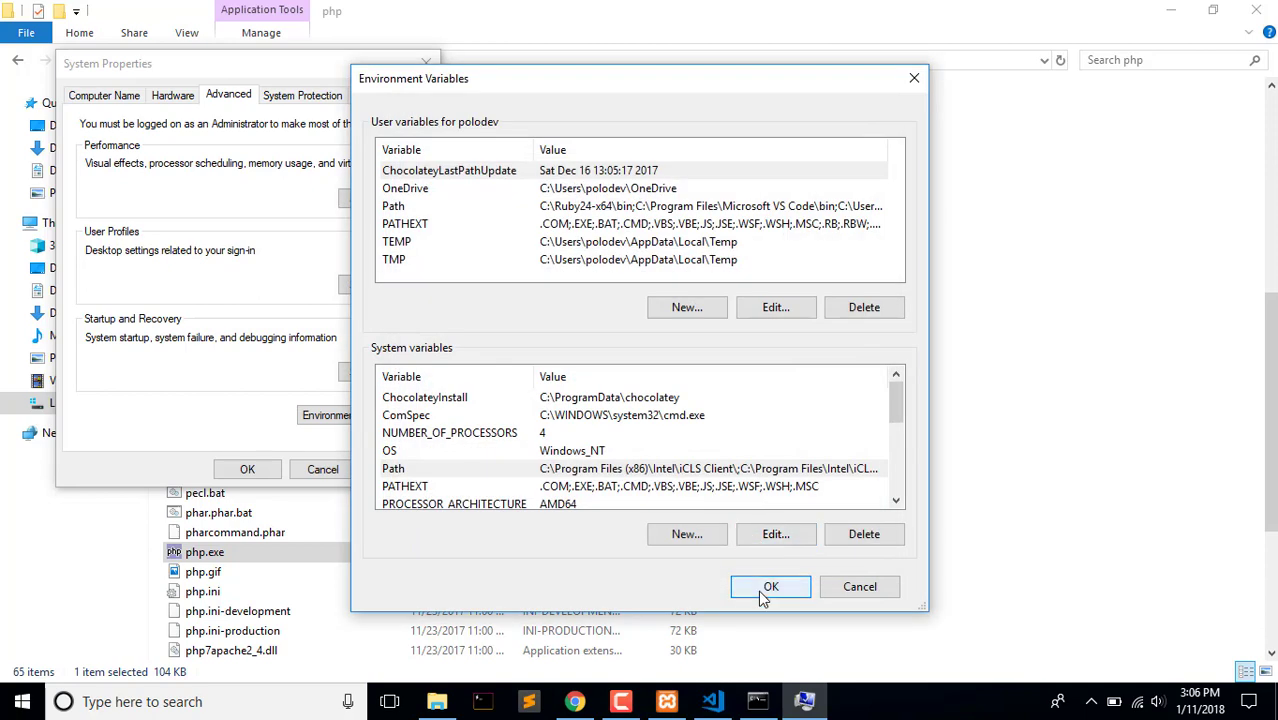
left_click(766, 590)
- Check the PHP version by running php -v in a fresh Command Prompt, and close that window and System Properties
left_click(758, 701)
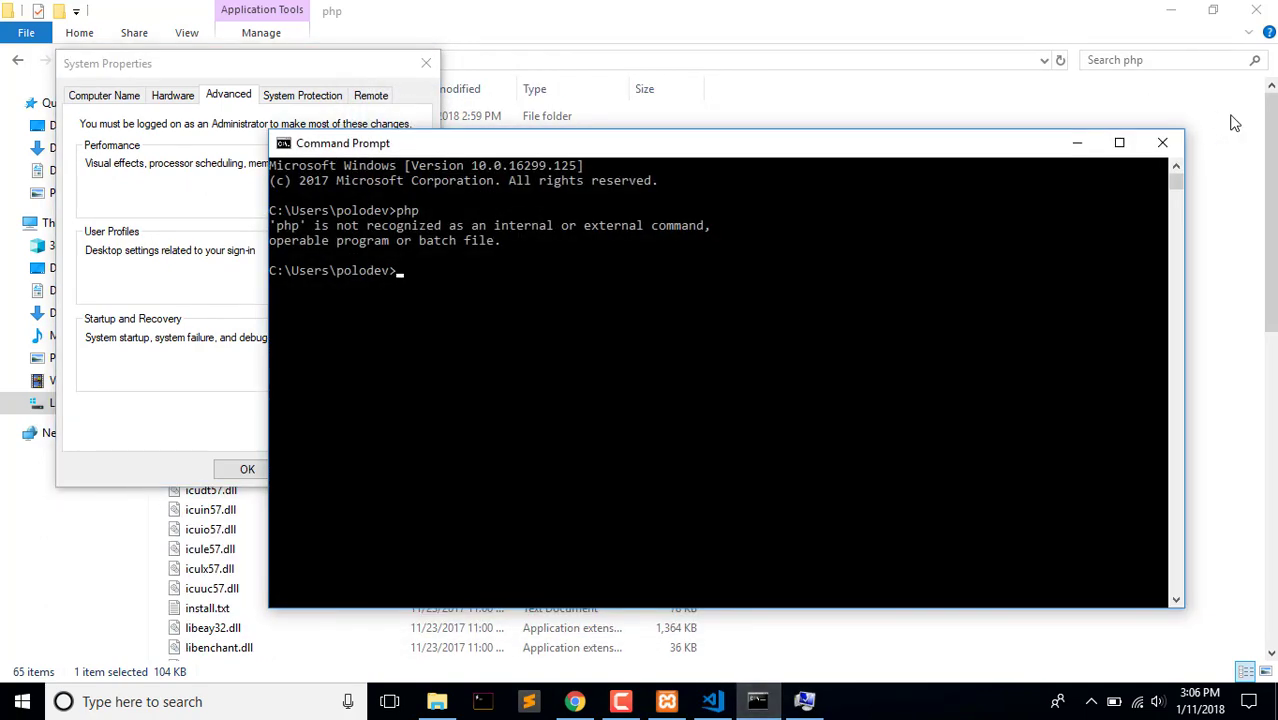
left_click(1163, 143)
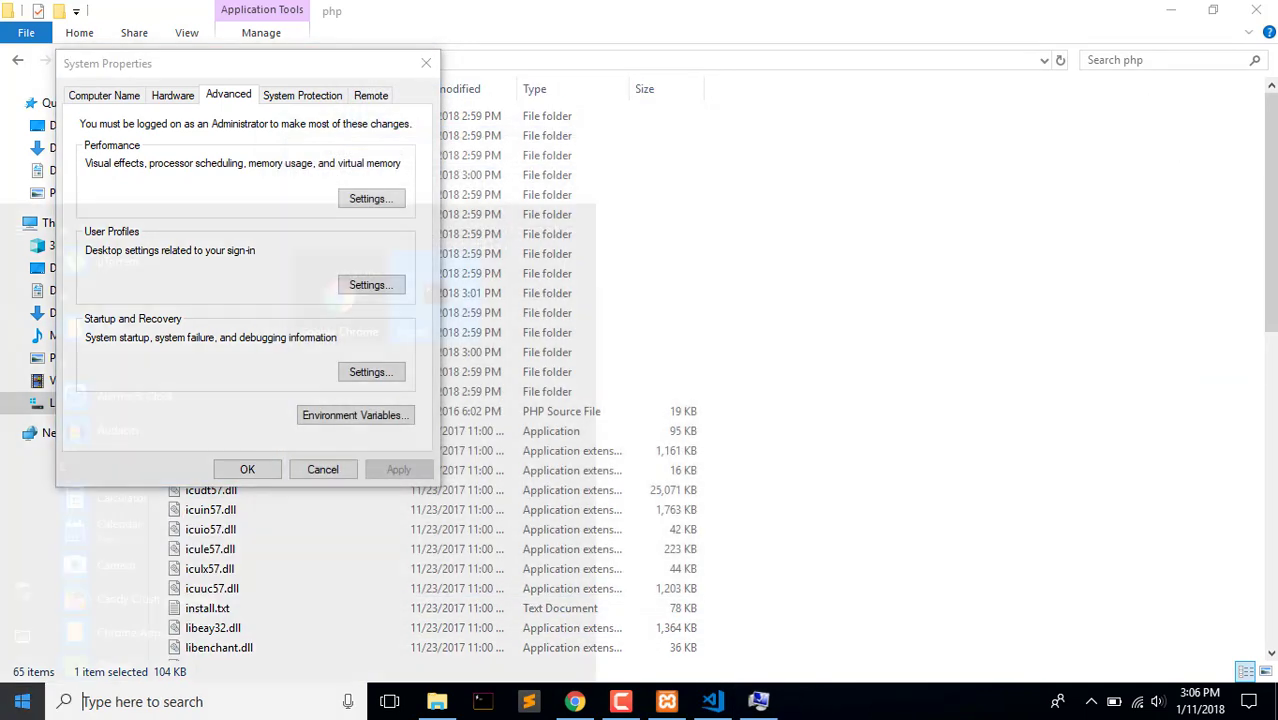
left_click(22, 701)
type("cmd")
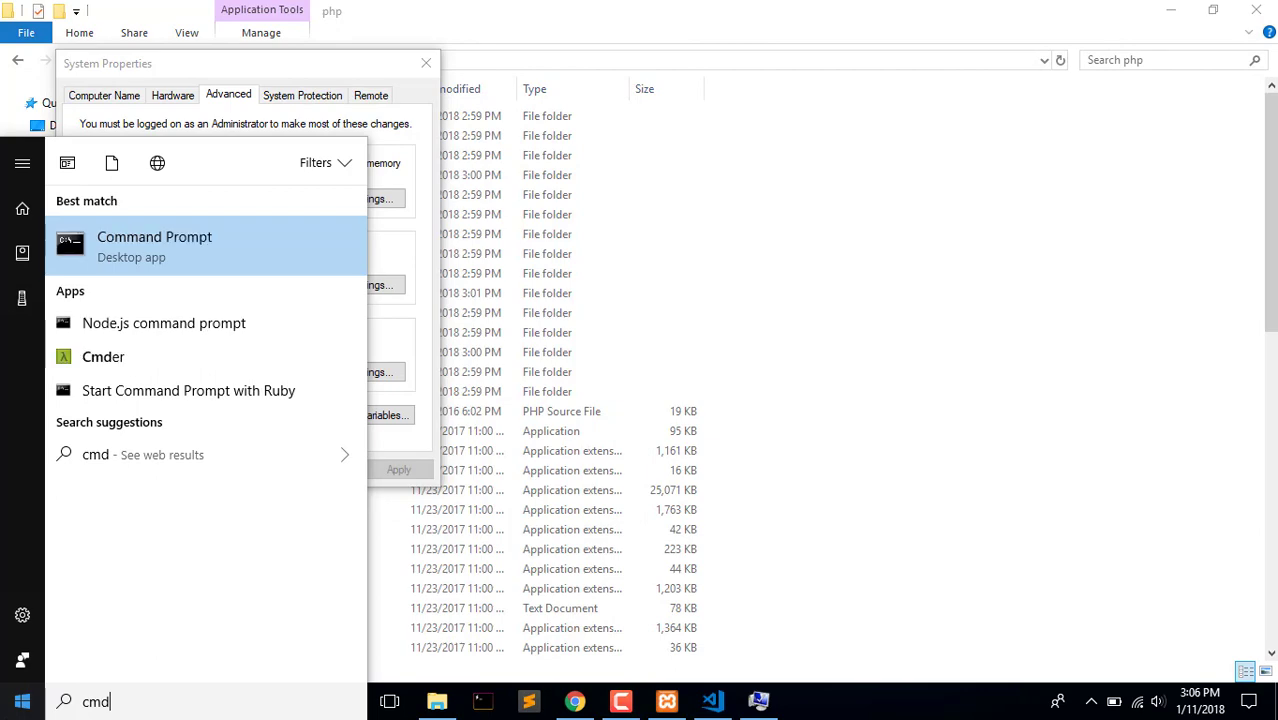
key("Return")
type("php ")
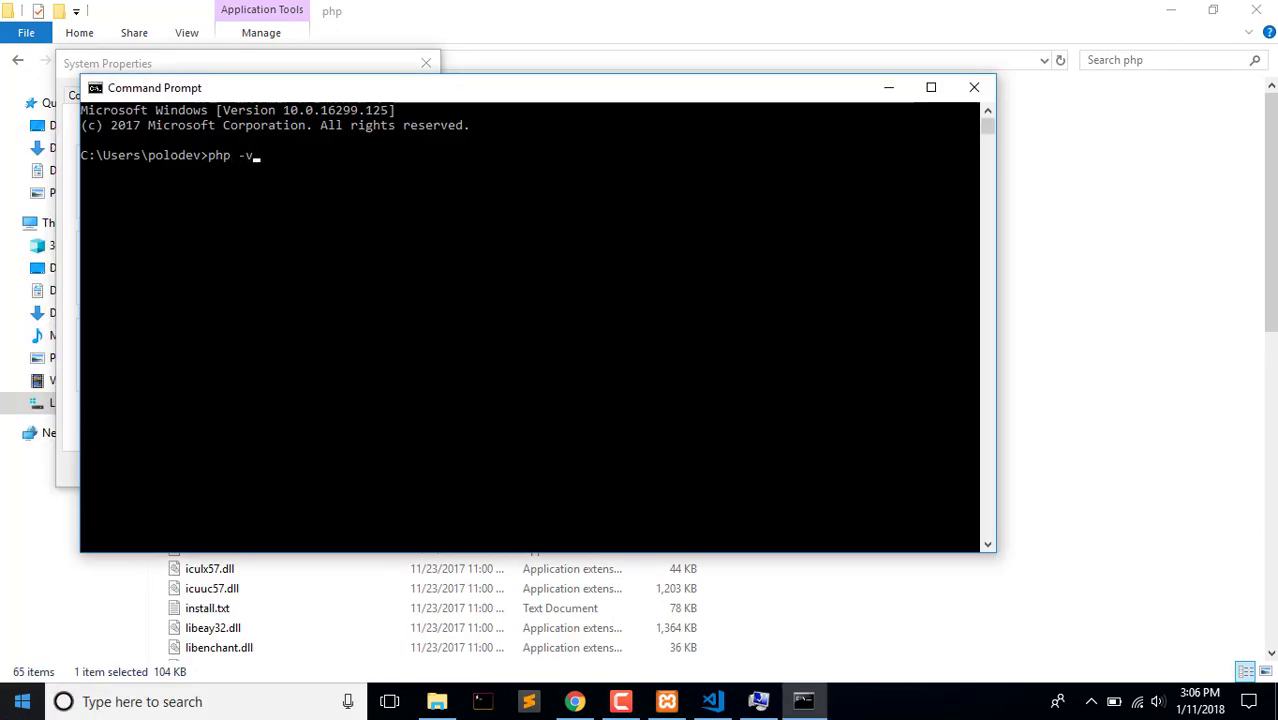
type("-v")
key("Return")
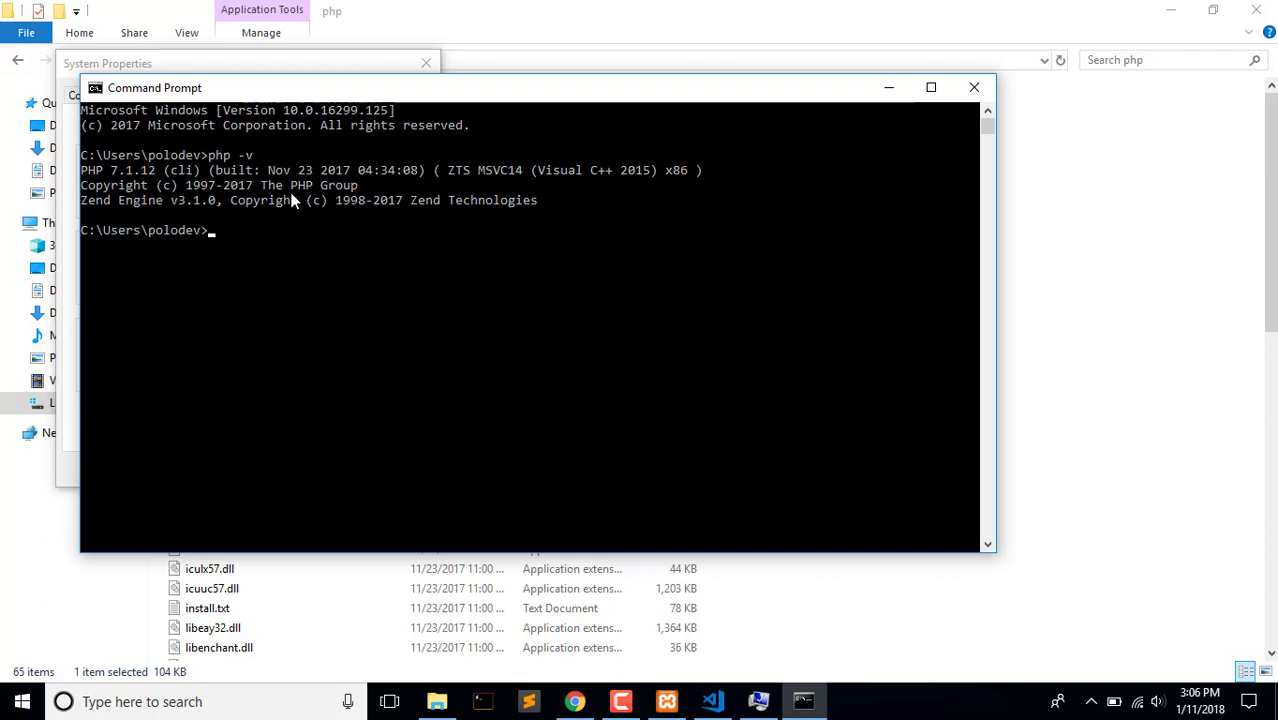
left_click(974, 88)
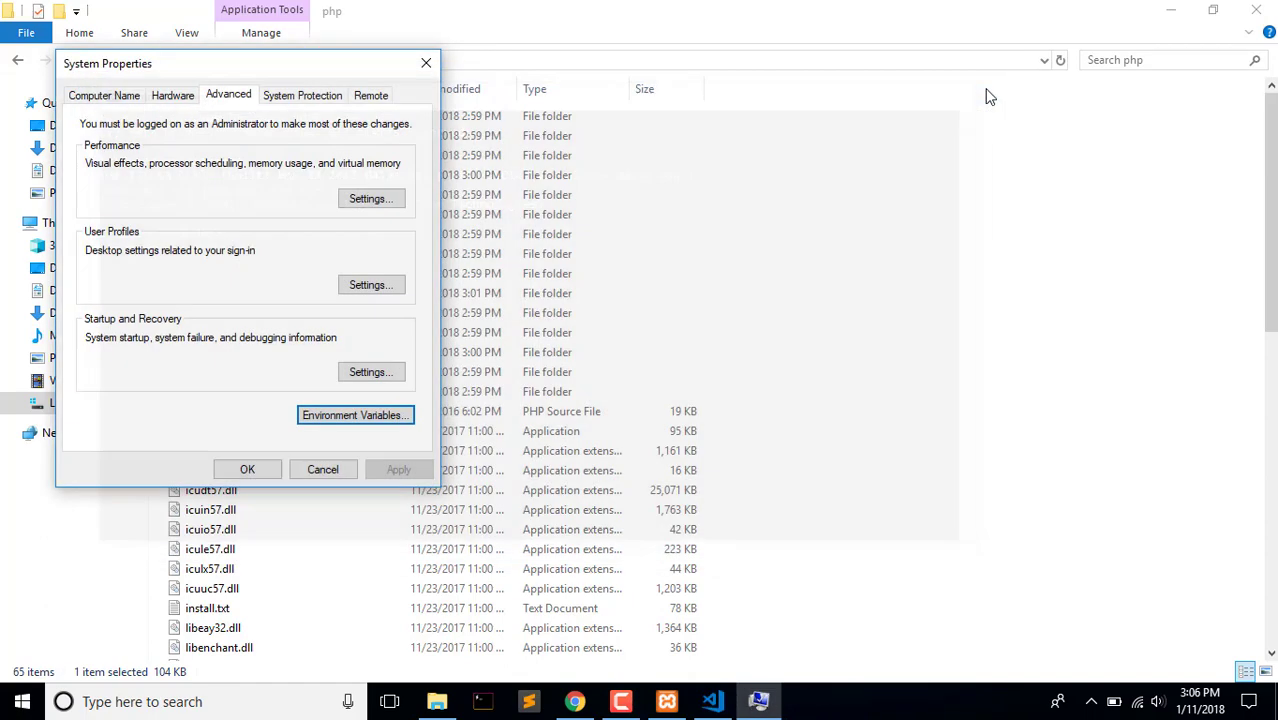
left_click(424, 63)
- Locate and select mysql.exe in the bin folder of xampp's mysql folder, and copy the folder path C:\xampp\mysql\bin
left_click(312, 60)
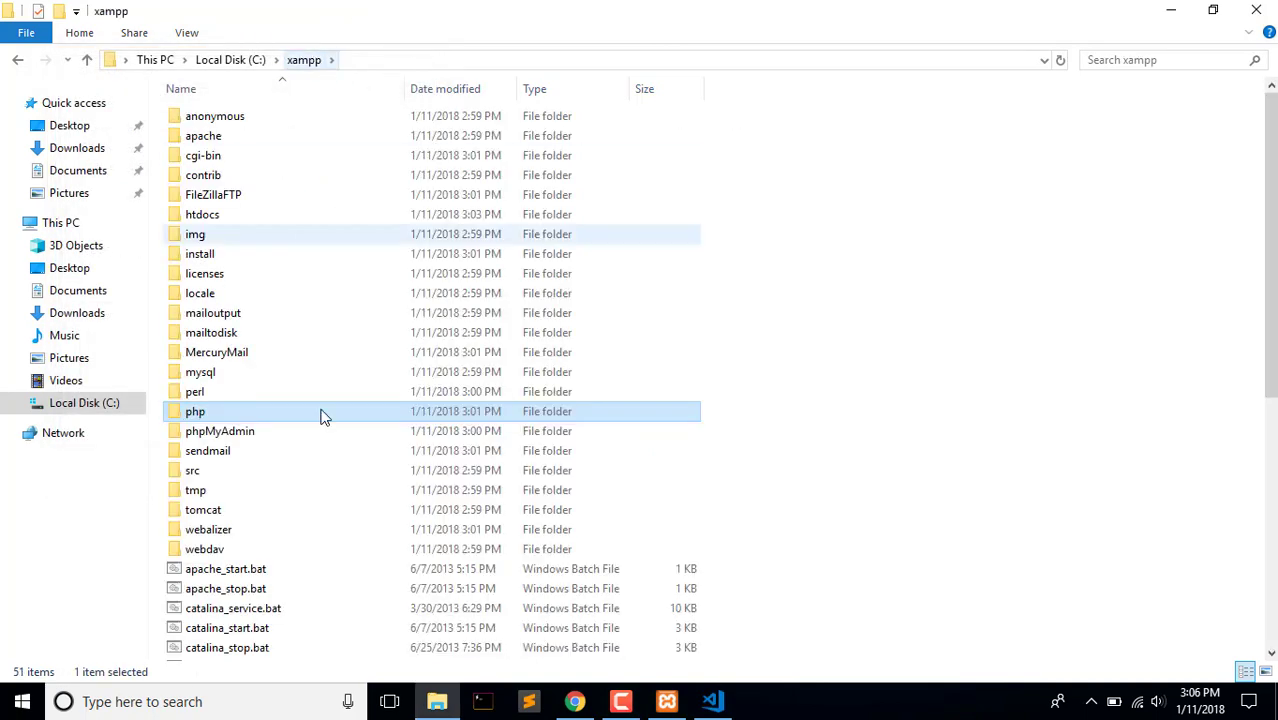
double_click(220, 372)
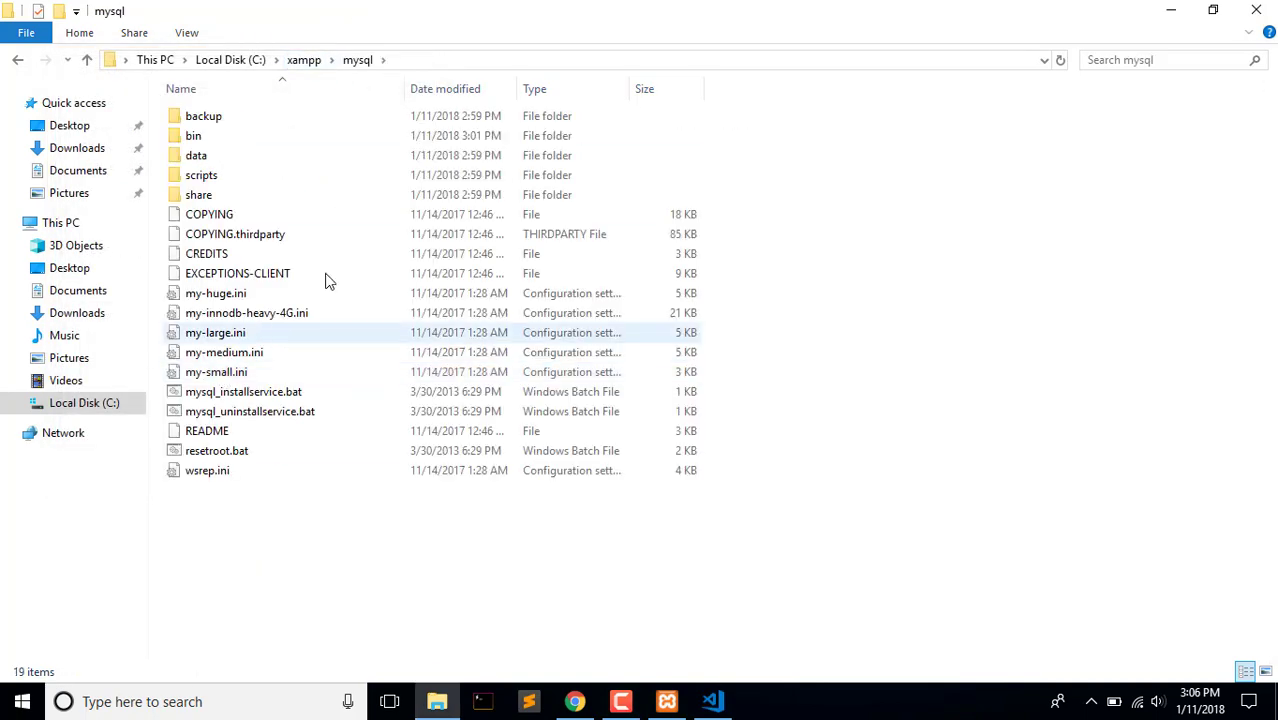
left_click_drag(219, 522, 262, 214)
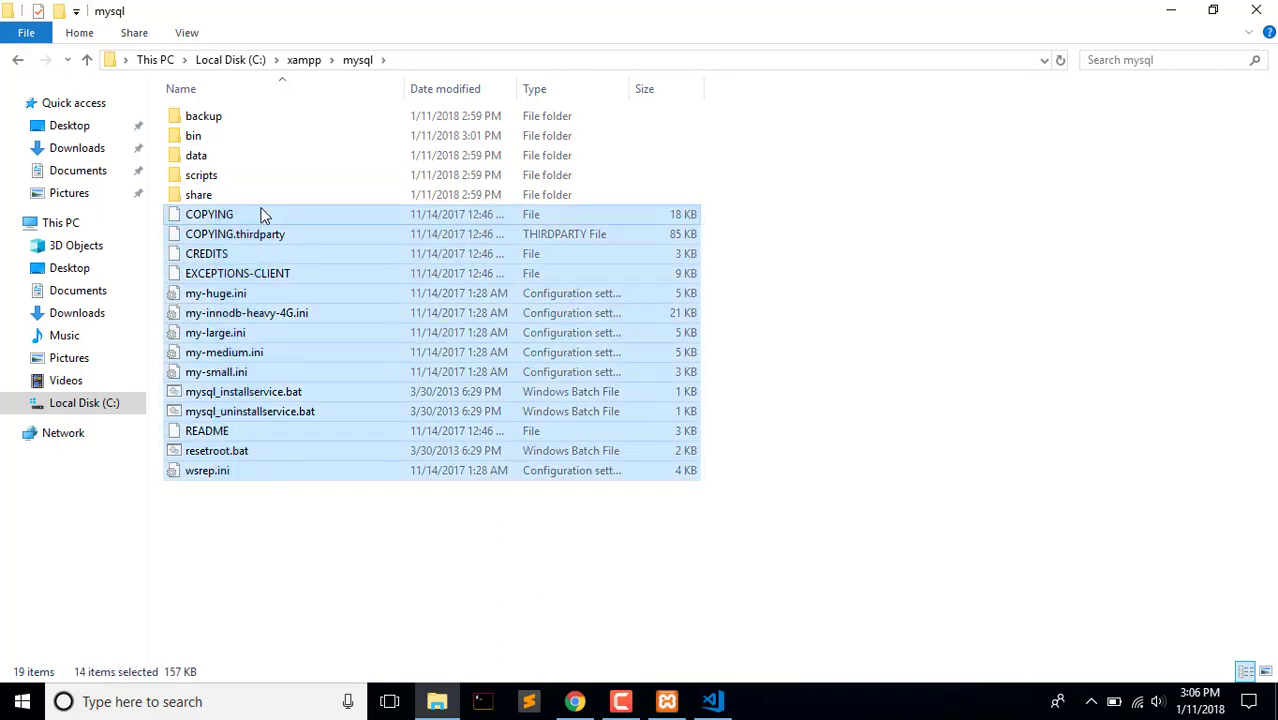
double_click(231, 138)
scroll(292, 535, "down", 1)
scroll(292, 535, "down", 1)
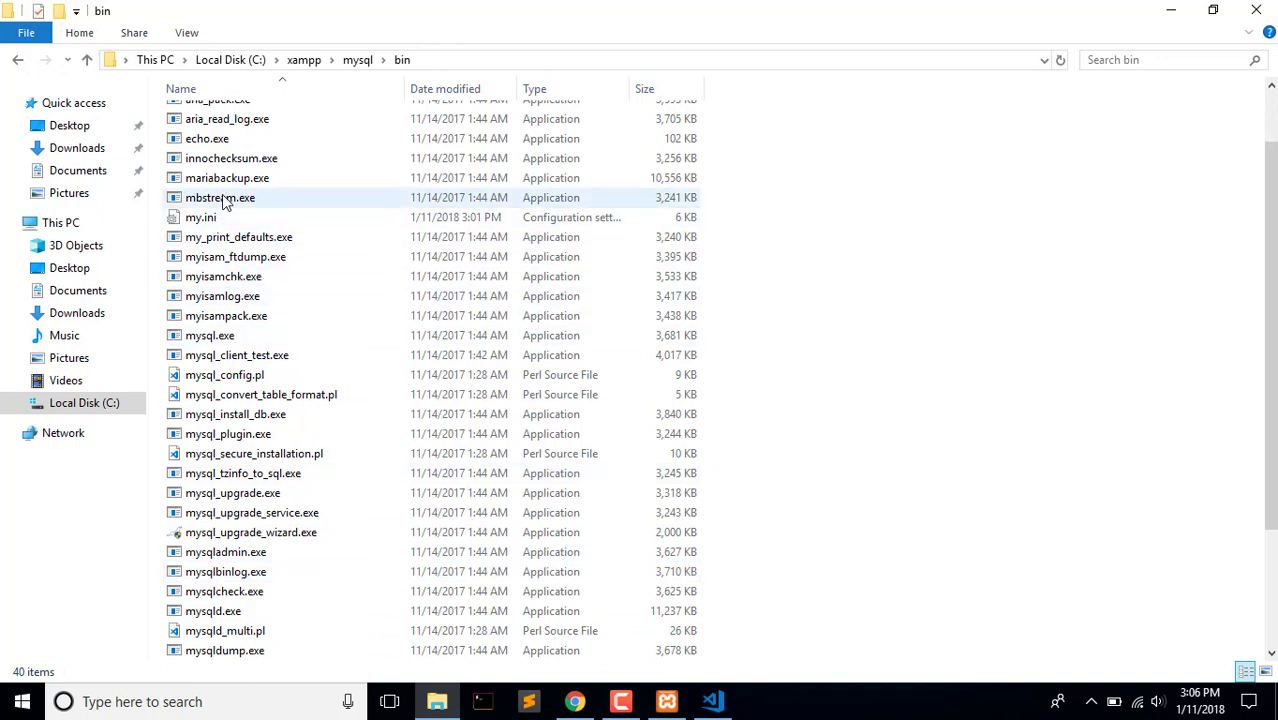
left_click(233, 340)
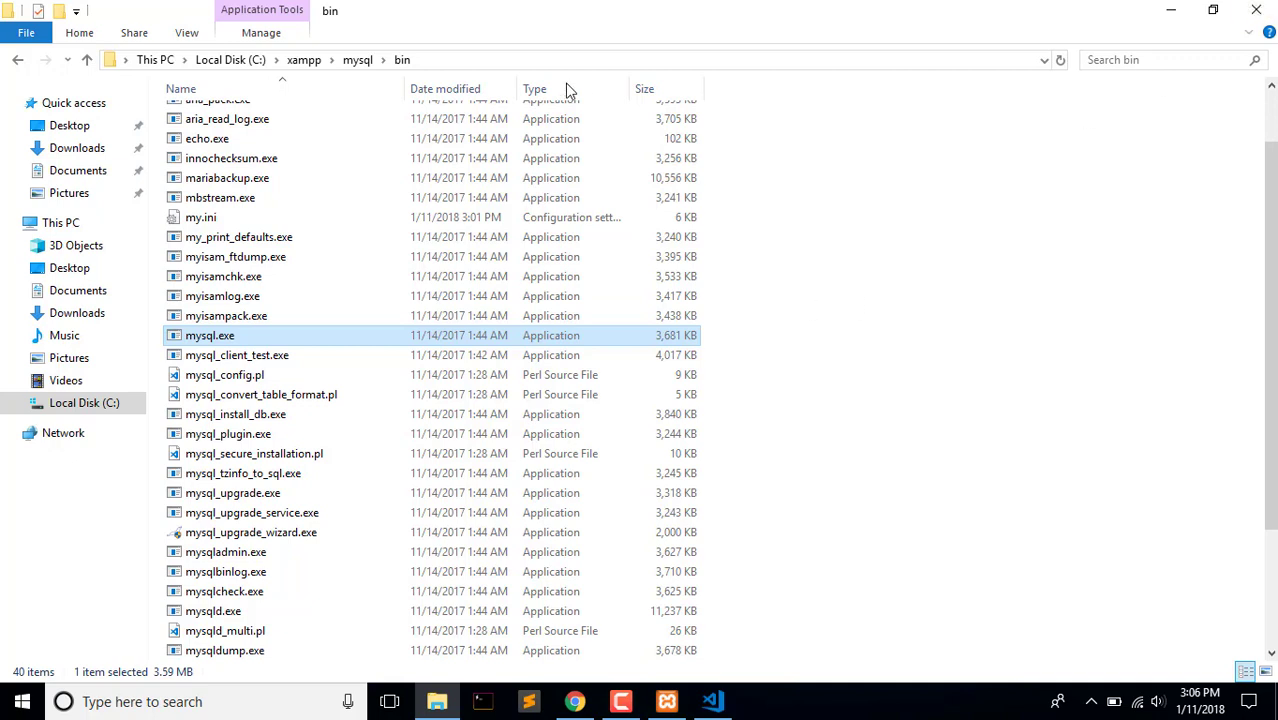
left_click(476, 60)
key("ctrl+c")
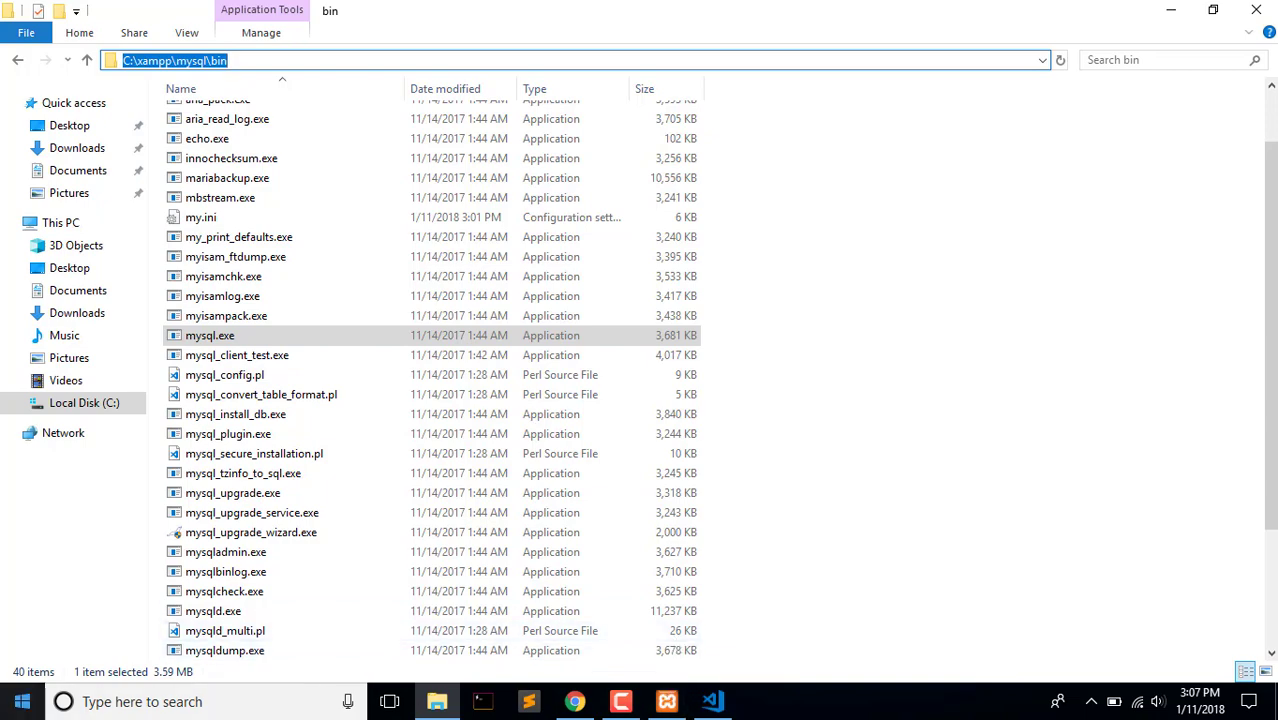
- Add C:\xampp\mysql\bin as a new entry to the system Path variable, save it and close System Properties
left_click(22, 701)
type("env")
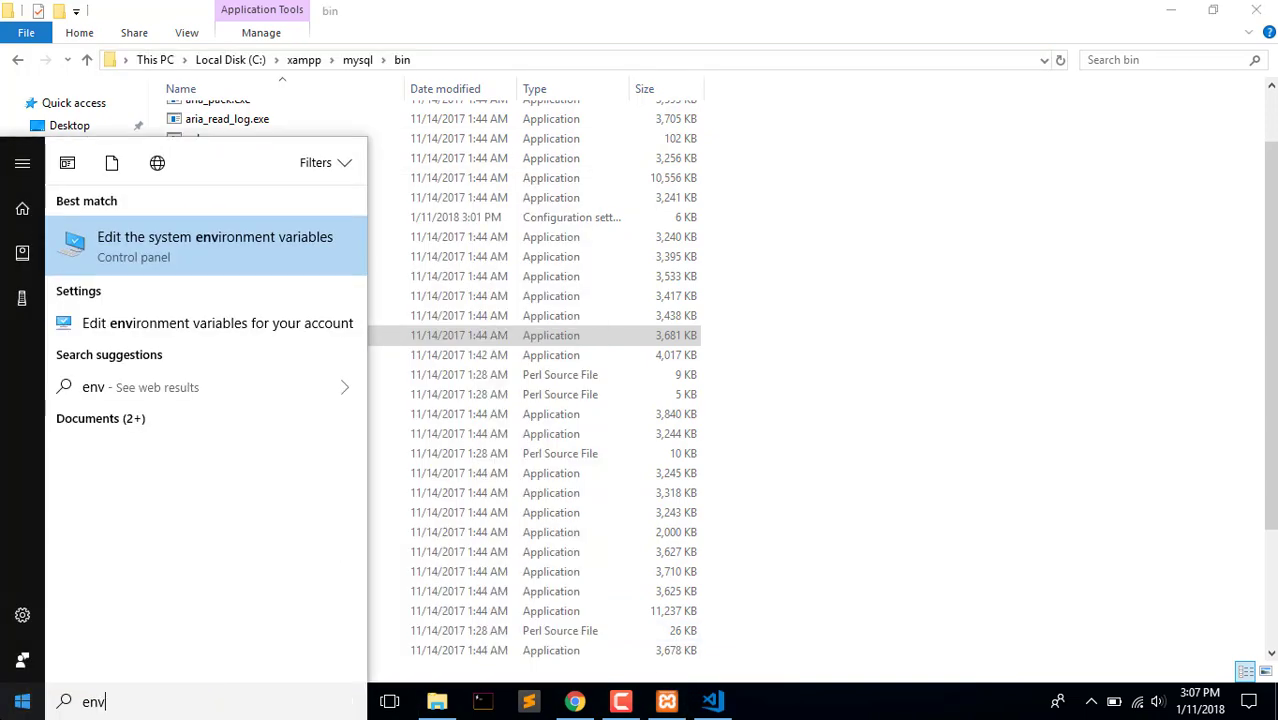
key("Return")
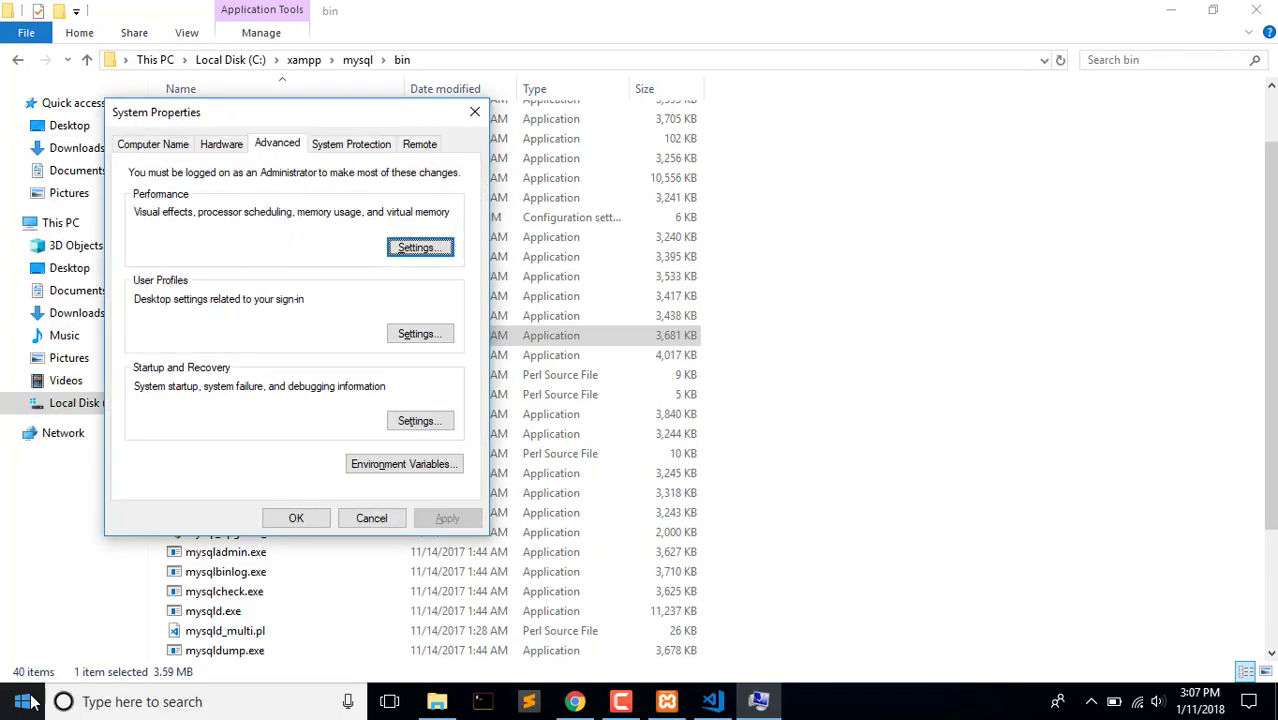
left_click(436, 462)
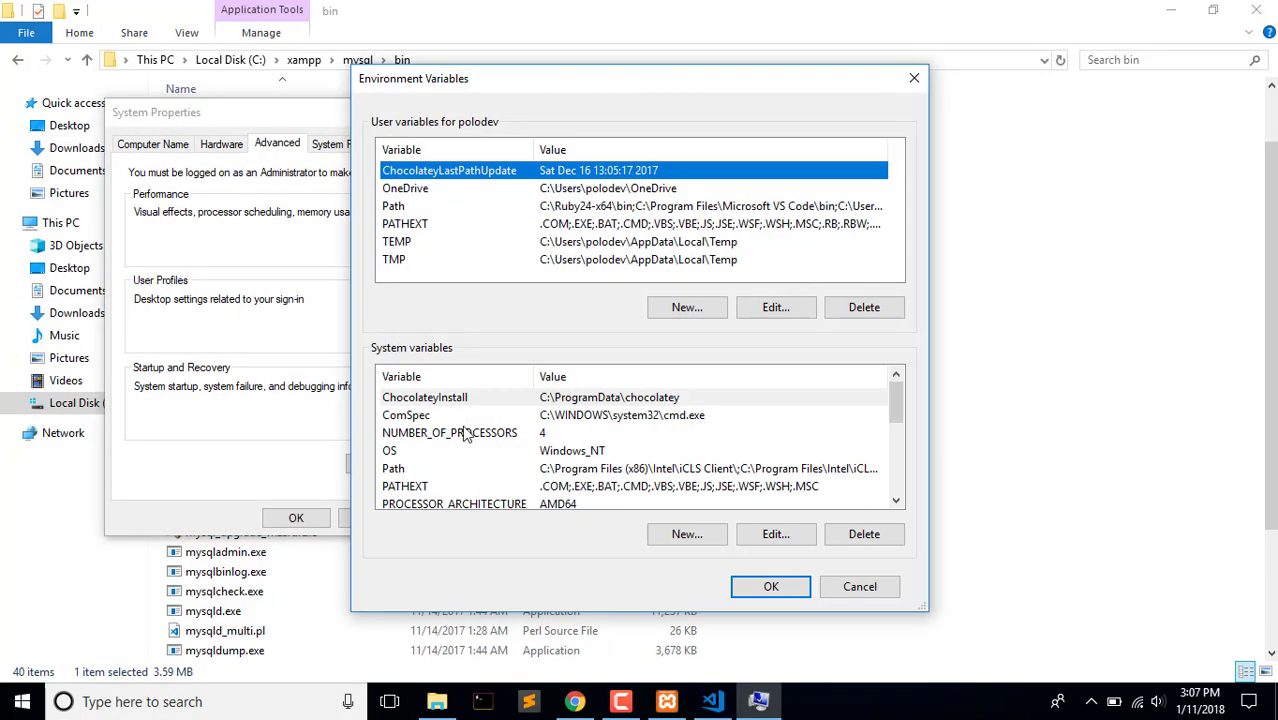
double_click(447, 470)
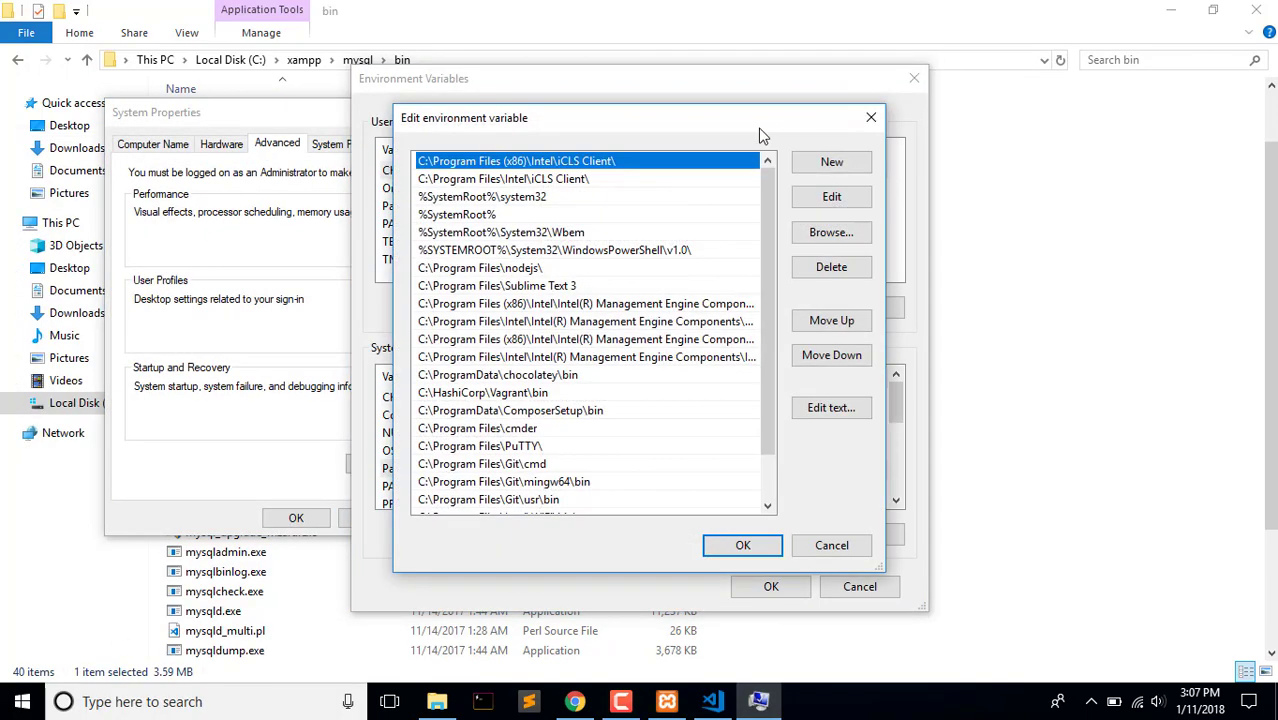
left_click(826, 170)
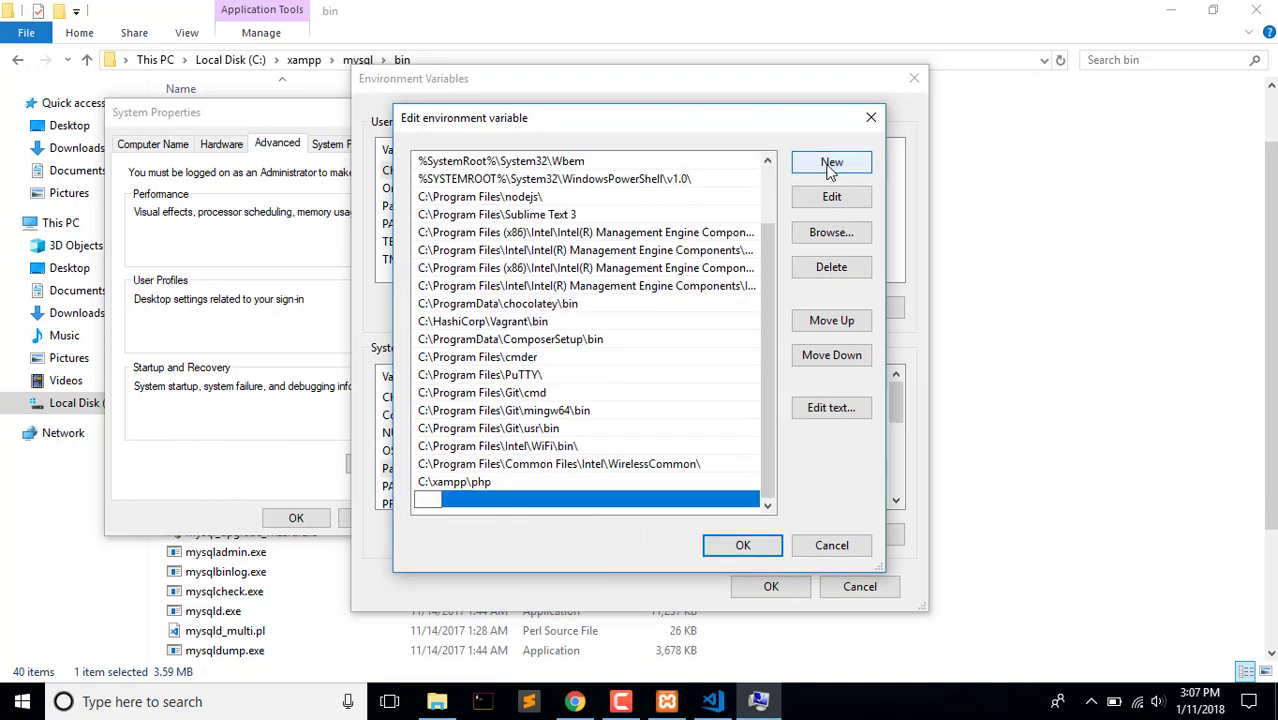
key("ctrl+v")
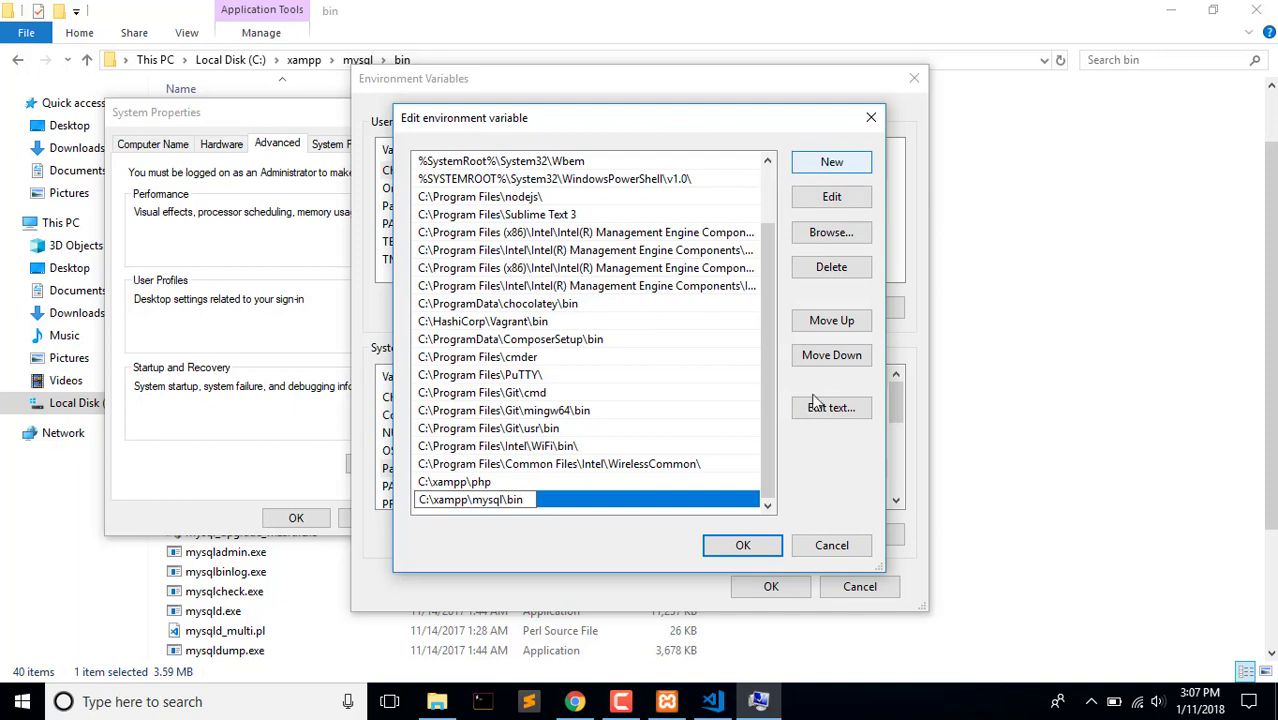
left_click(772, 551)
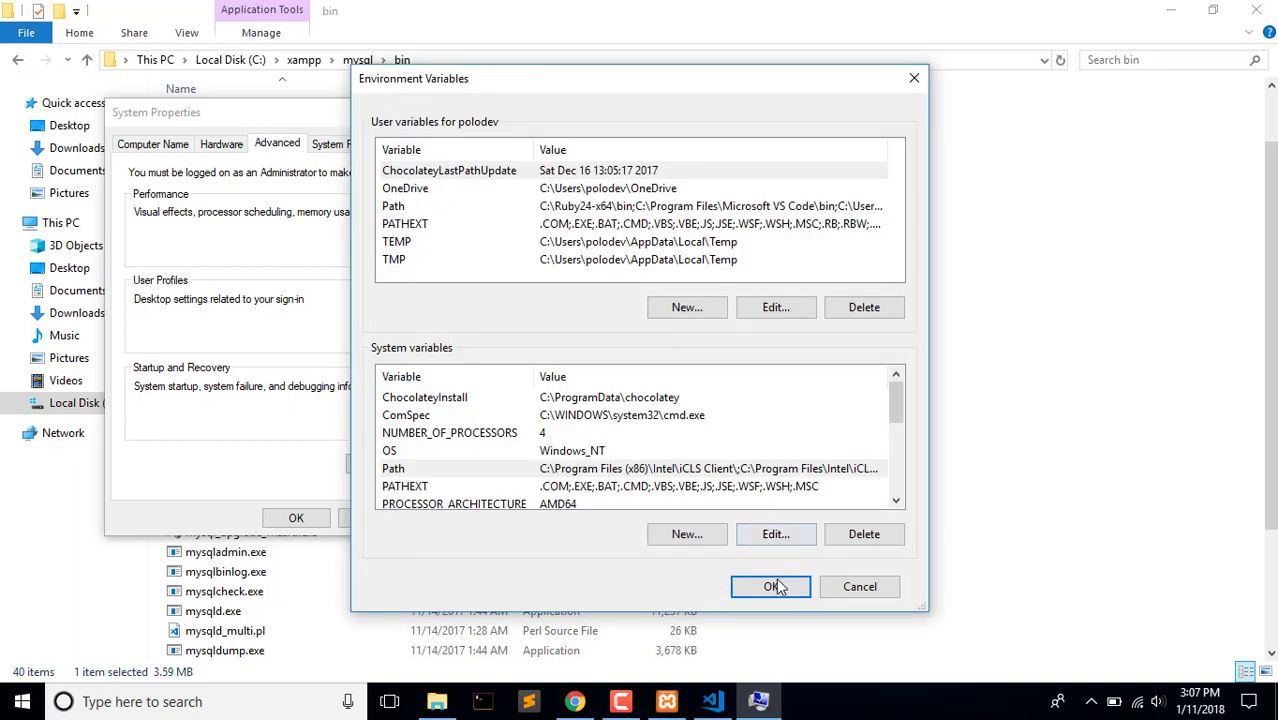
left_click(775, 587)
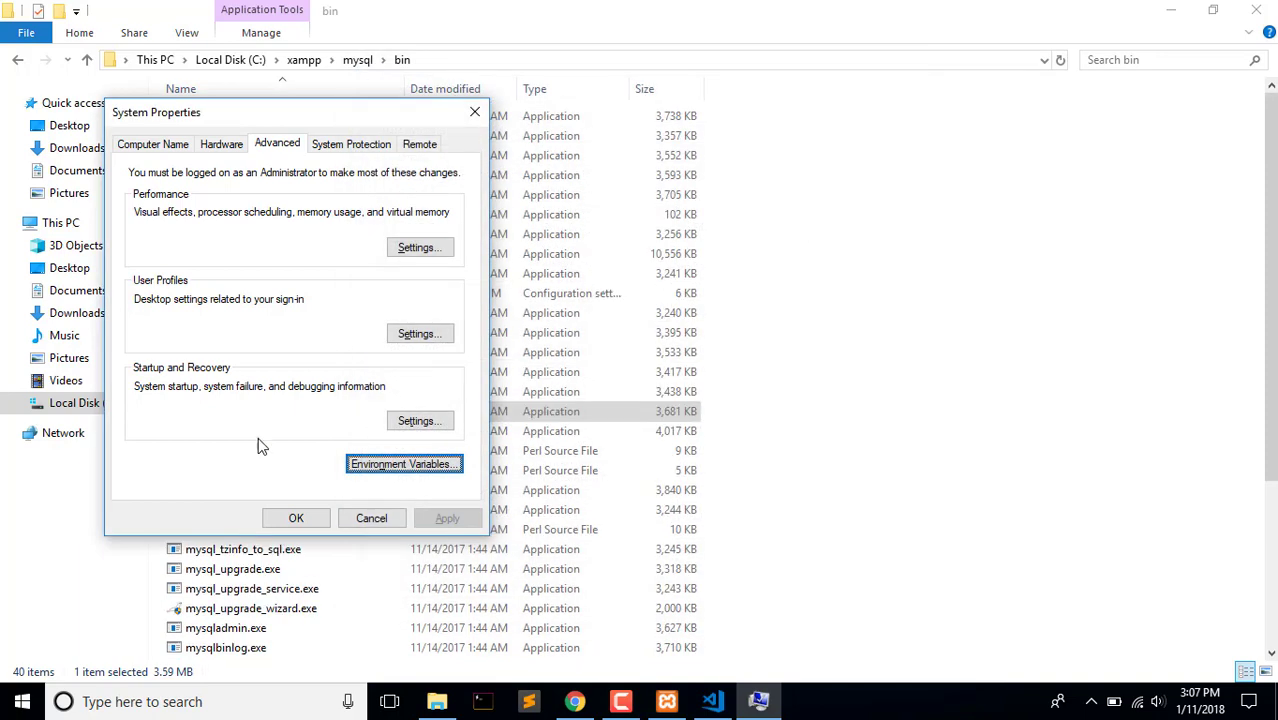
left_click(296, 518)
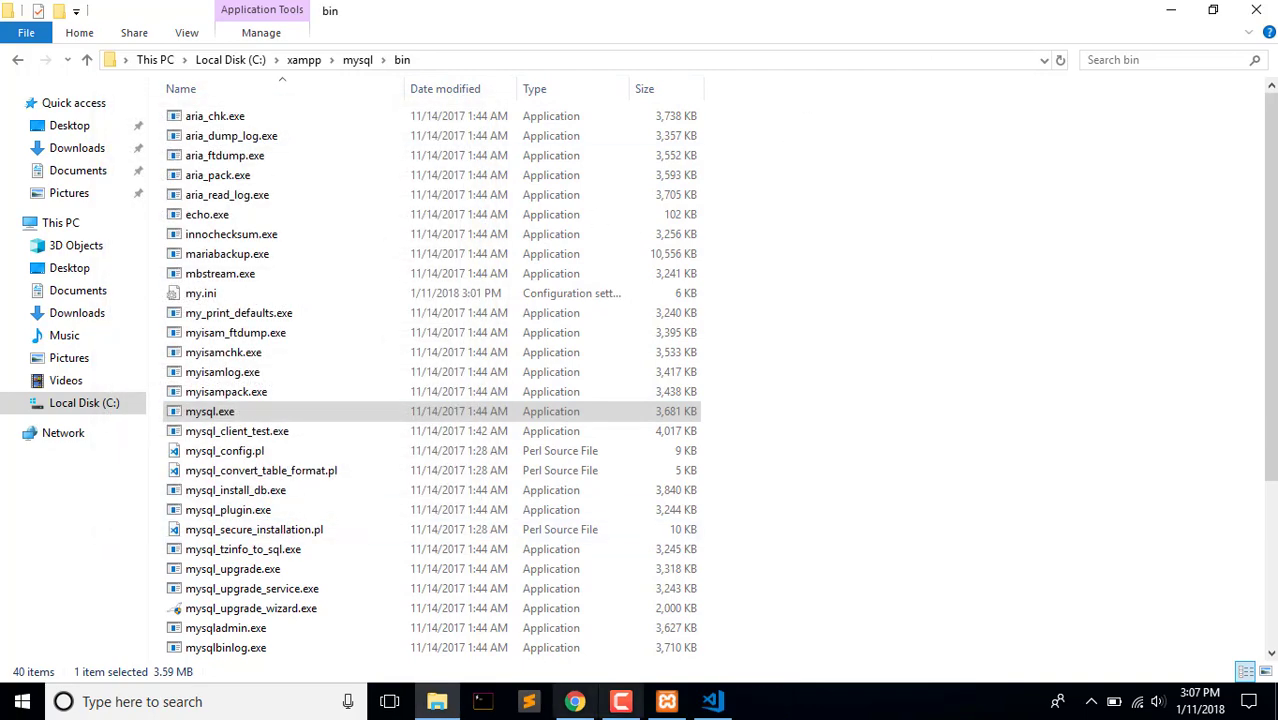
- Open a new Command Prompt and try to log in to MySQL as root with mysql -uroot -p, leaving the password blank
left_click(22, 701)
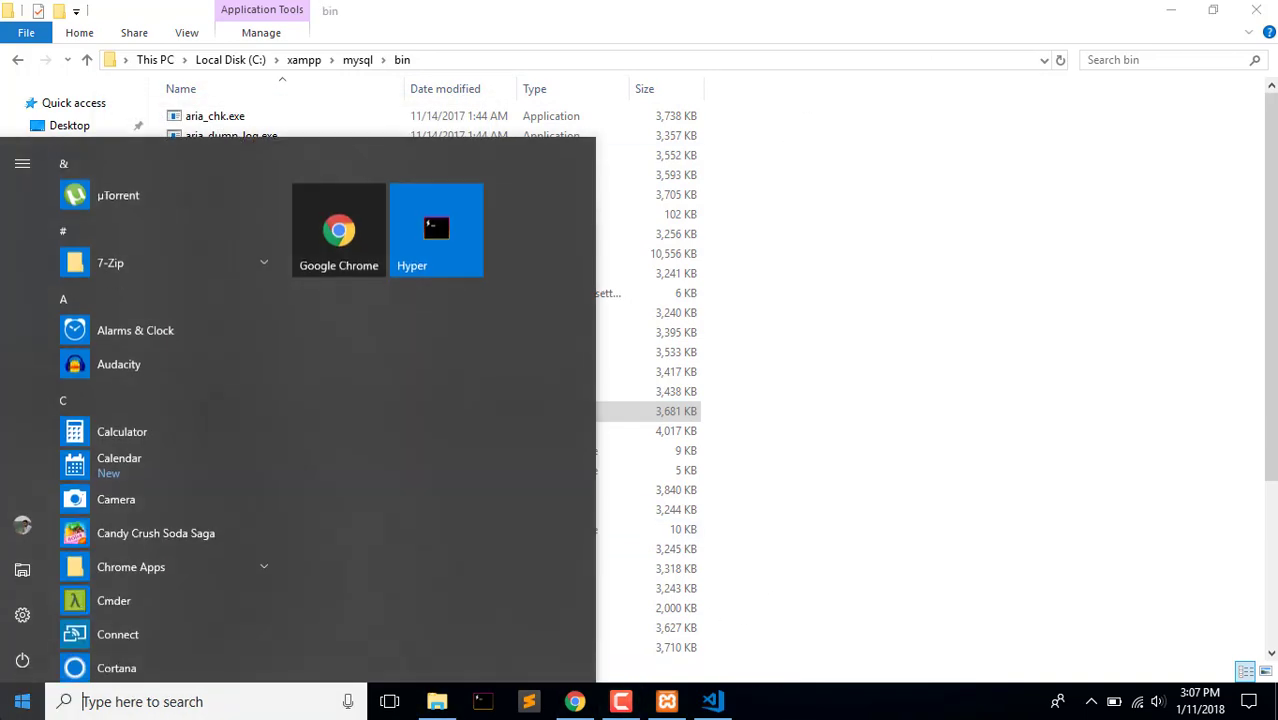
type("cmd")
key("Return")
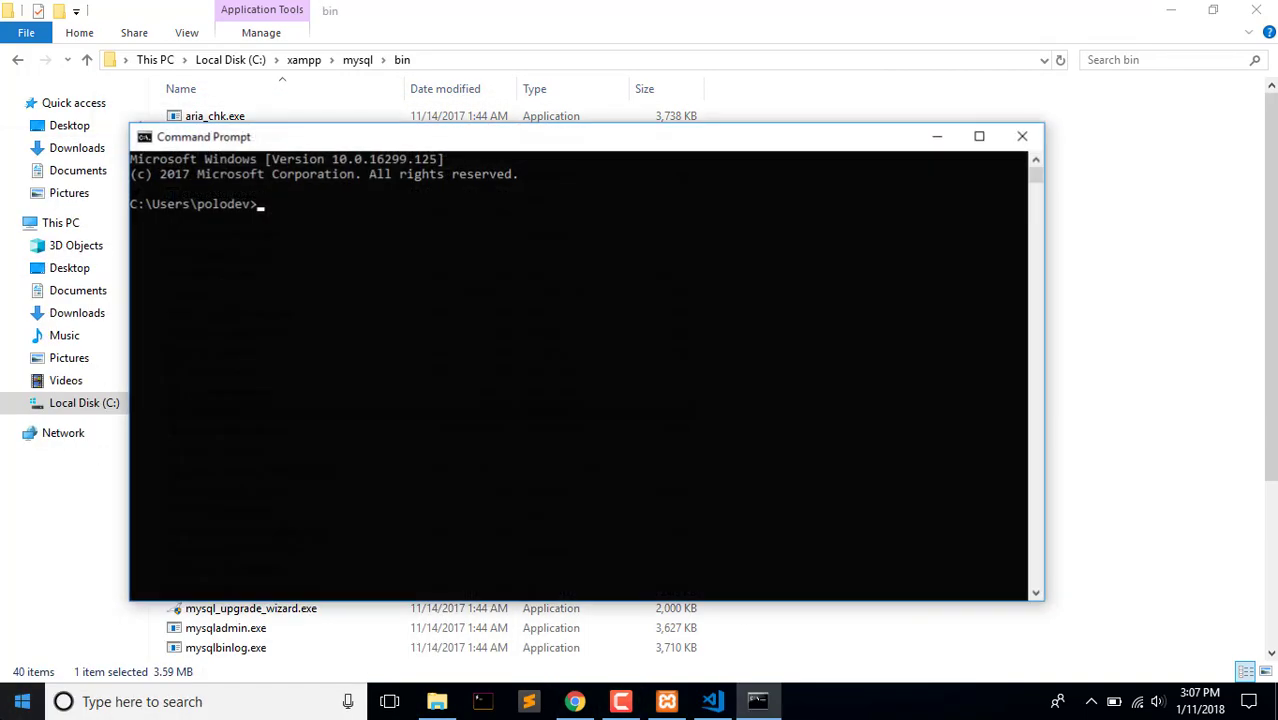
type("mysql -uroot")
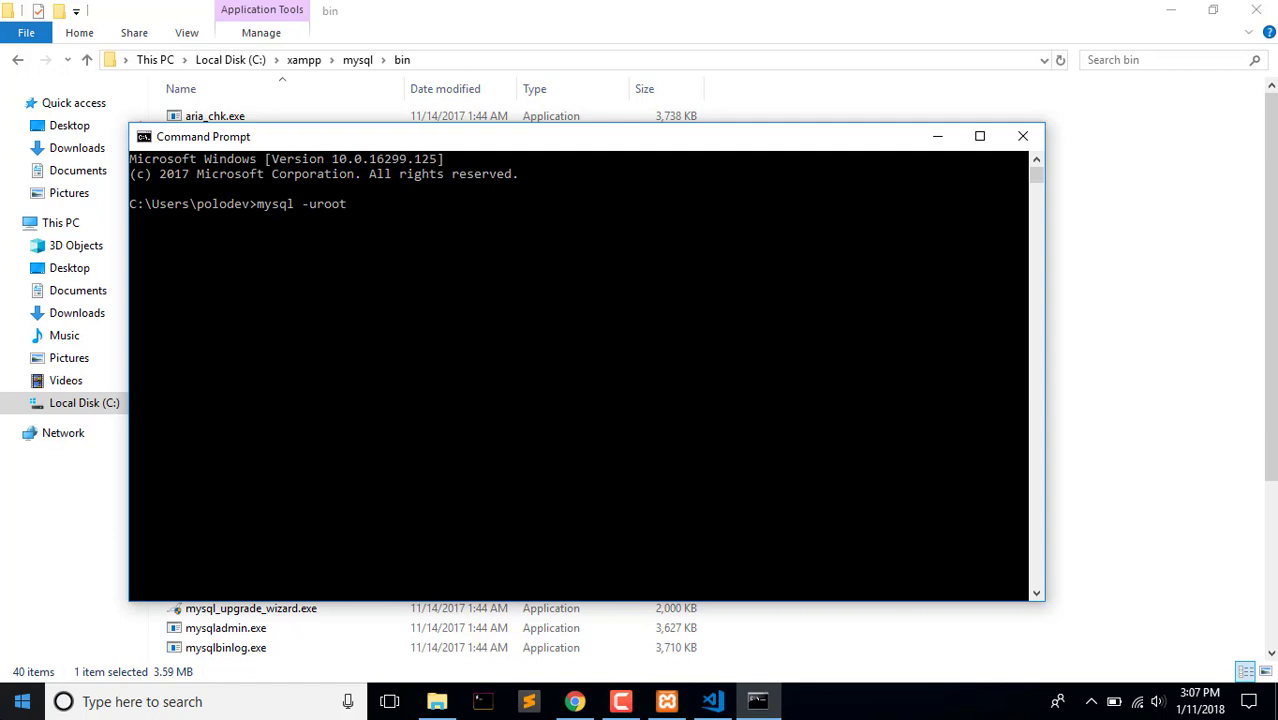
type("-p")
key("Return")
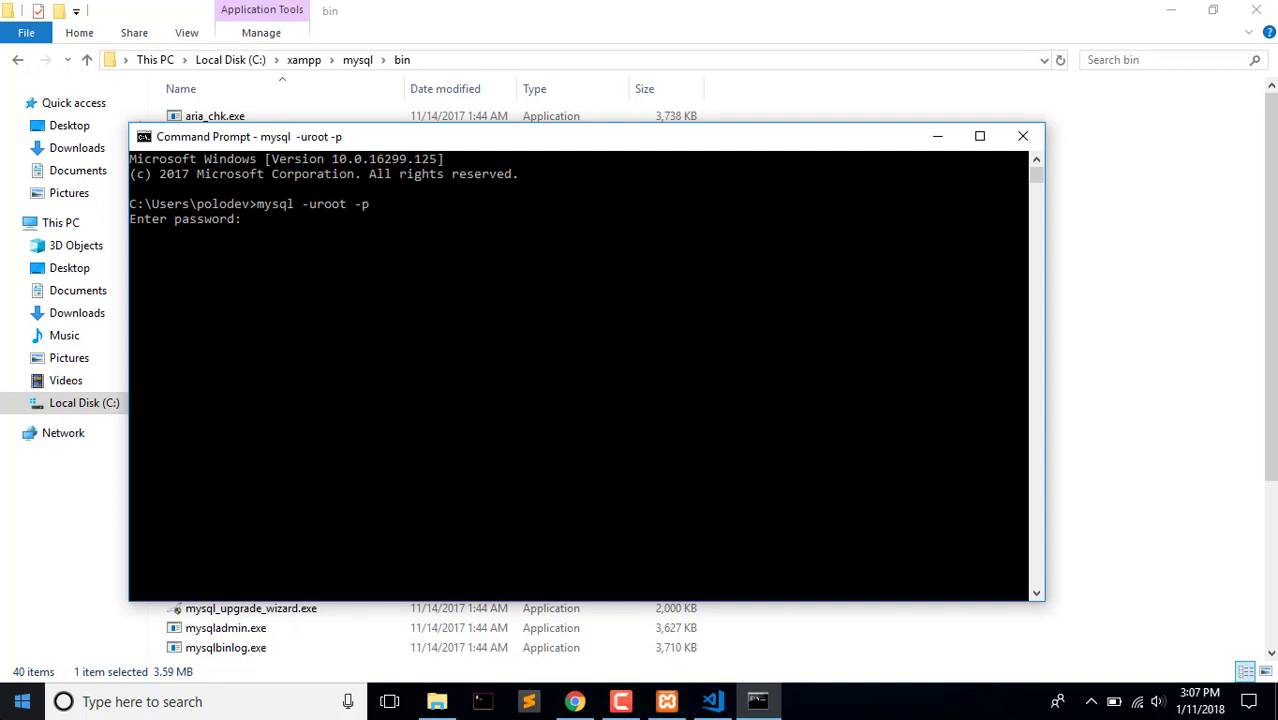
key("Return")
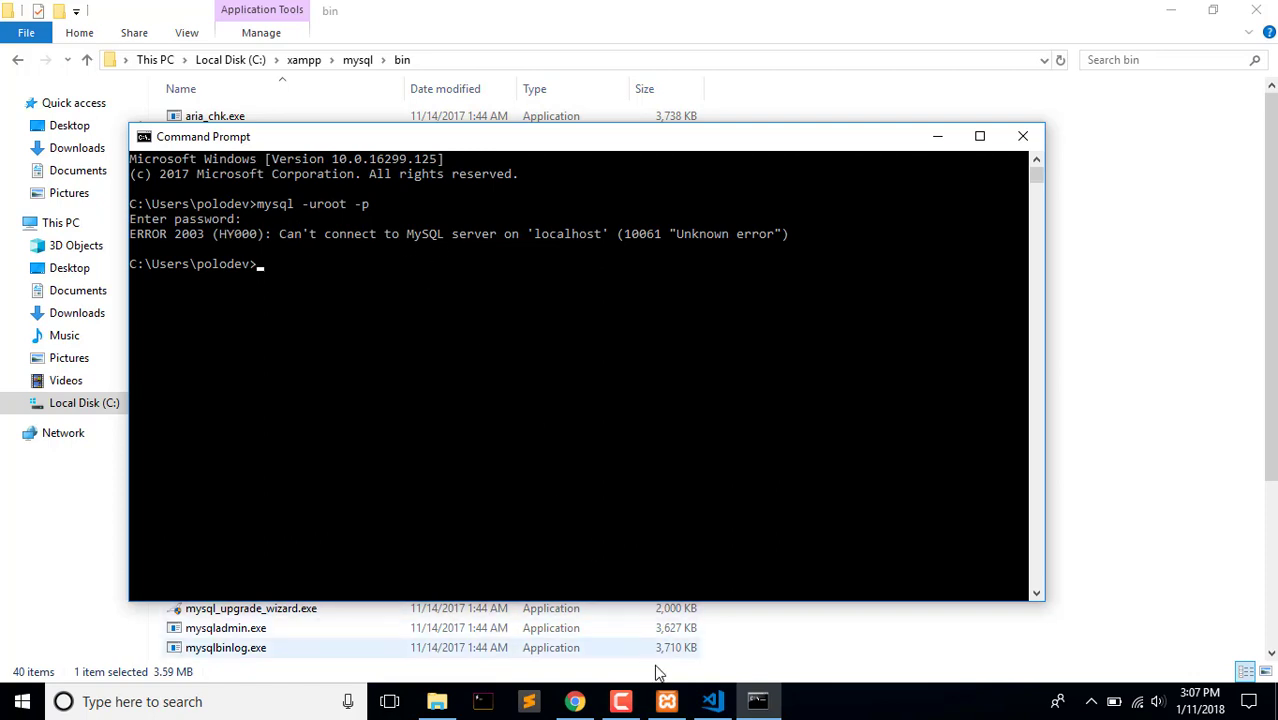
- Start the MySQL module in XAMPP Control Panel and log in from Command Prompt with mysql -uroot -p, leaving the password blank
left_click(668, 703)
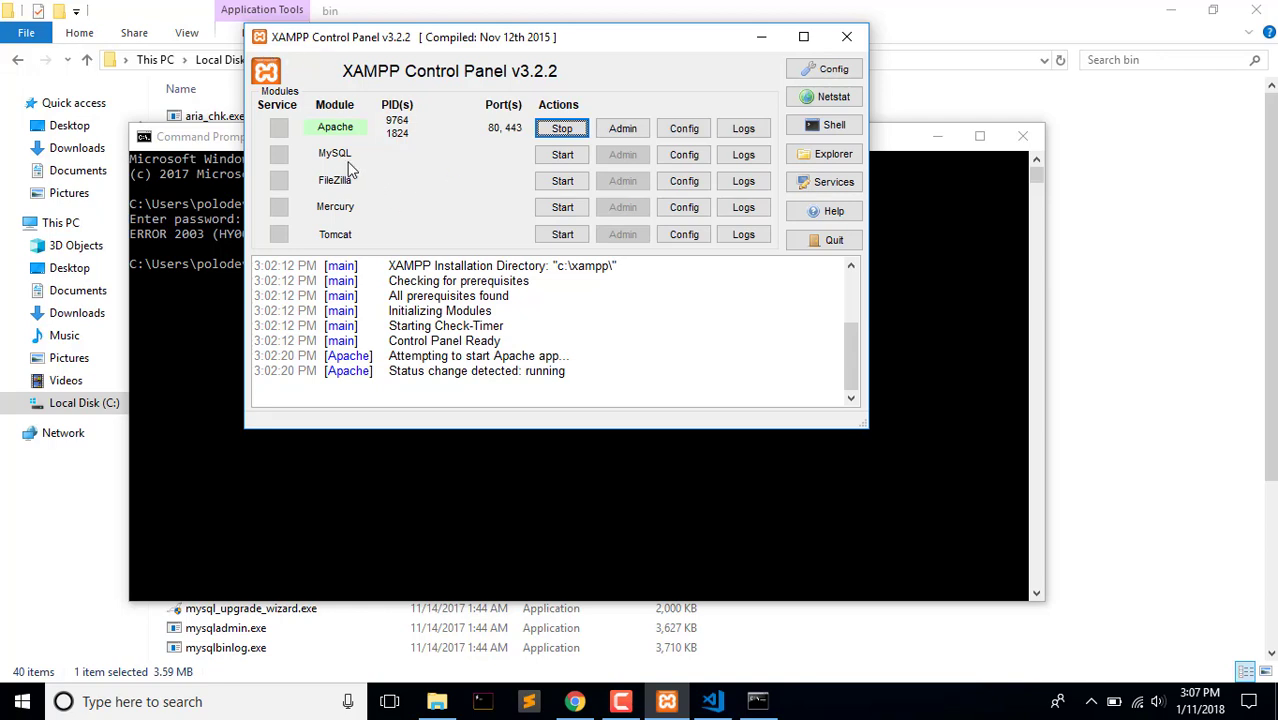
left_click(560, 160)
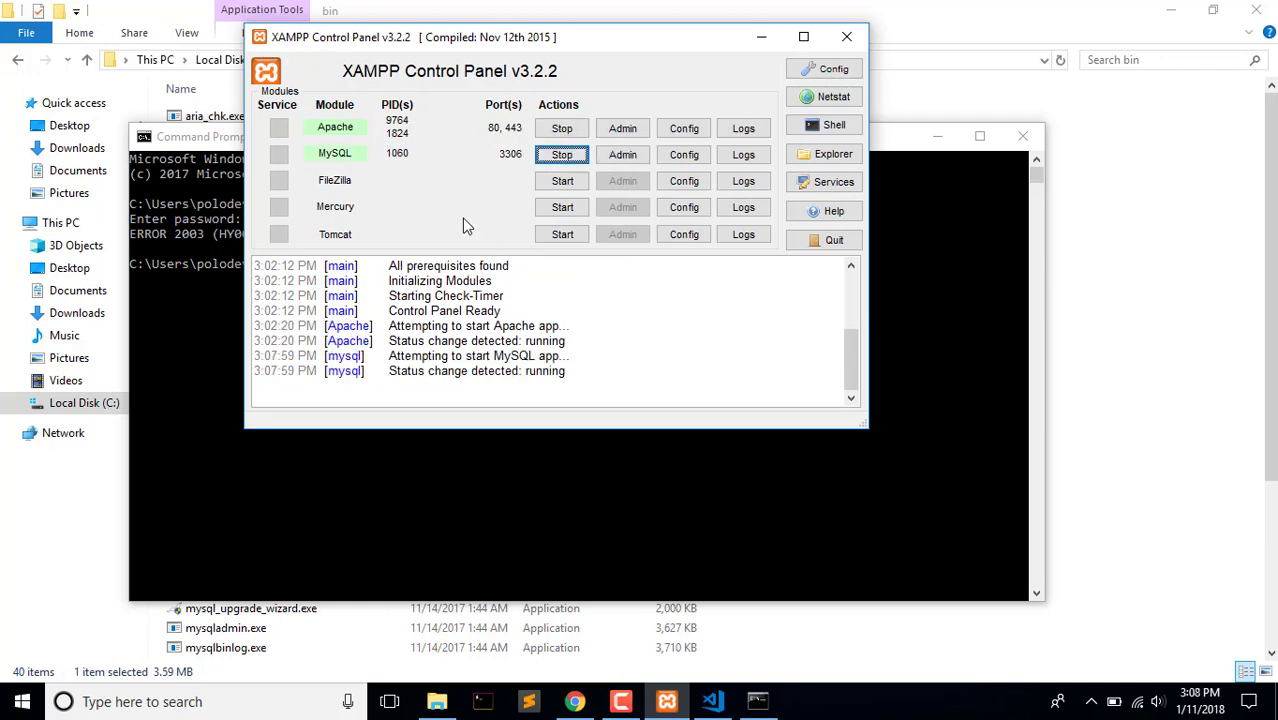
left_click(966, 250)
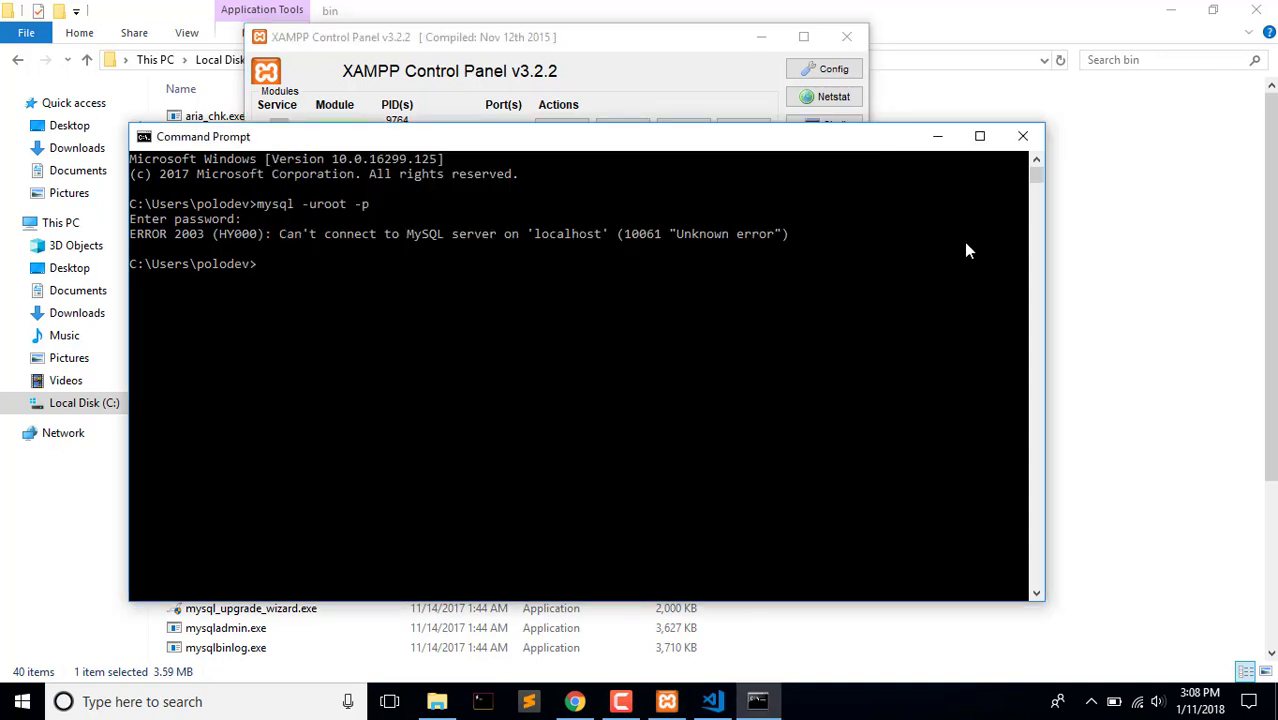
type("mysql -uroot -p")
key("Return")
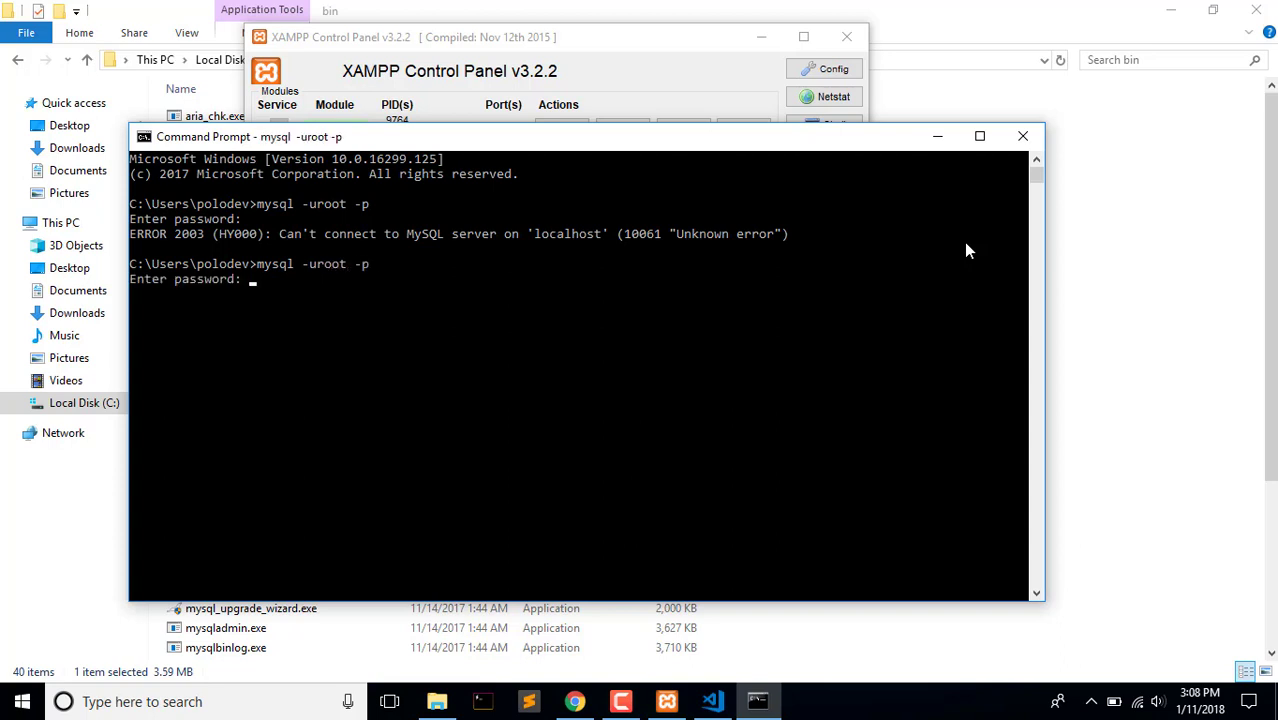
key("Return")
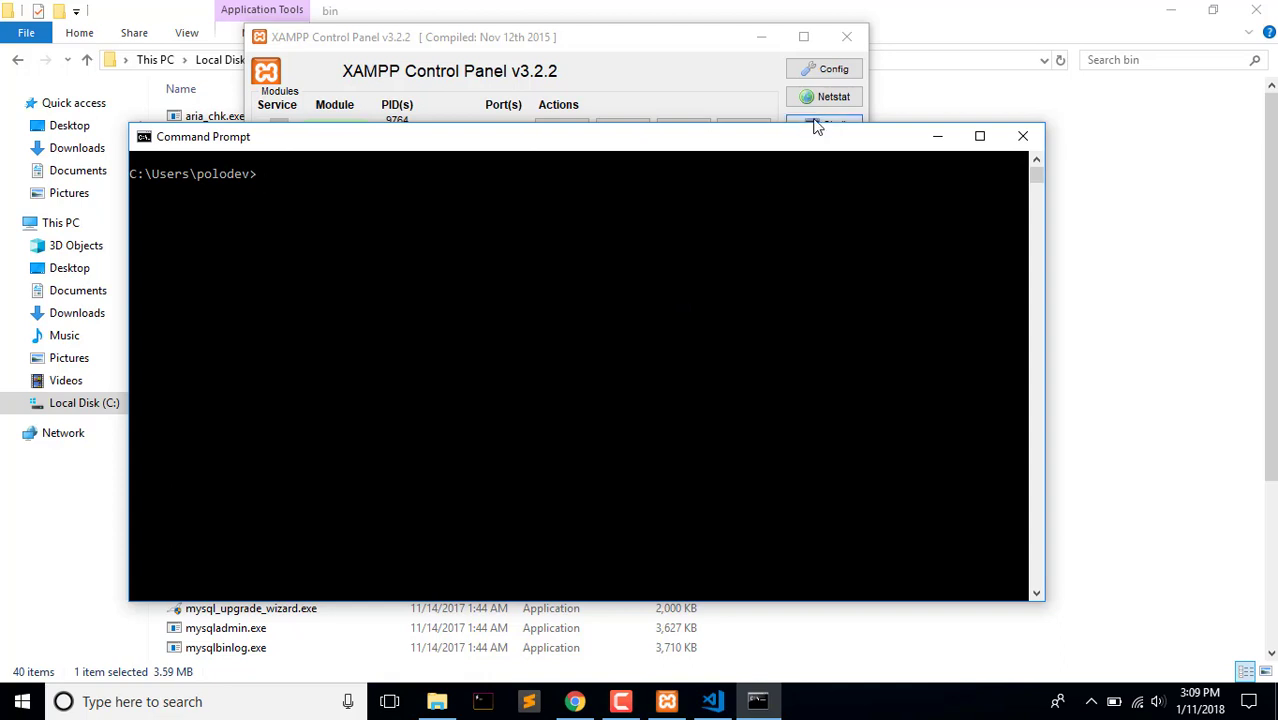
- Minimize the XAMPP Control Panel, the File Explorer bin folder and the browser window showing localhost/hello
left_click(776, 42)
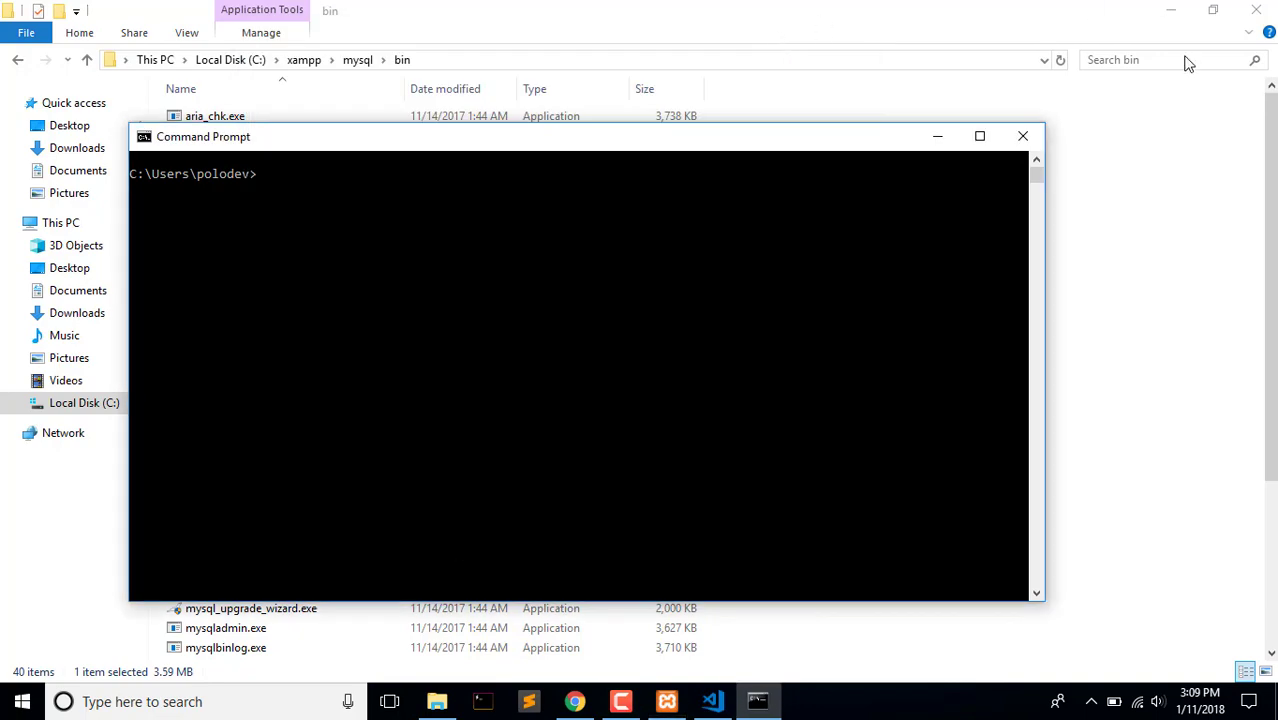
left_click(1171, 10)
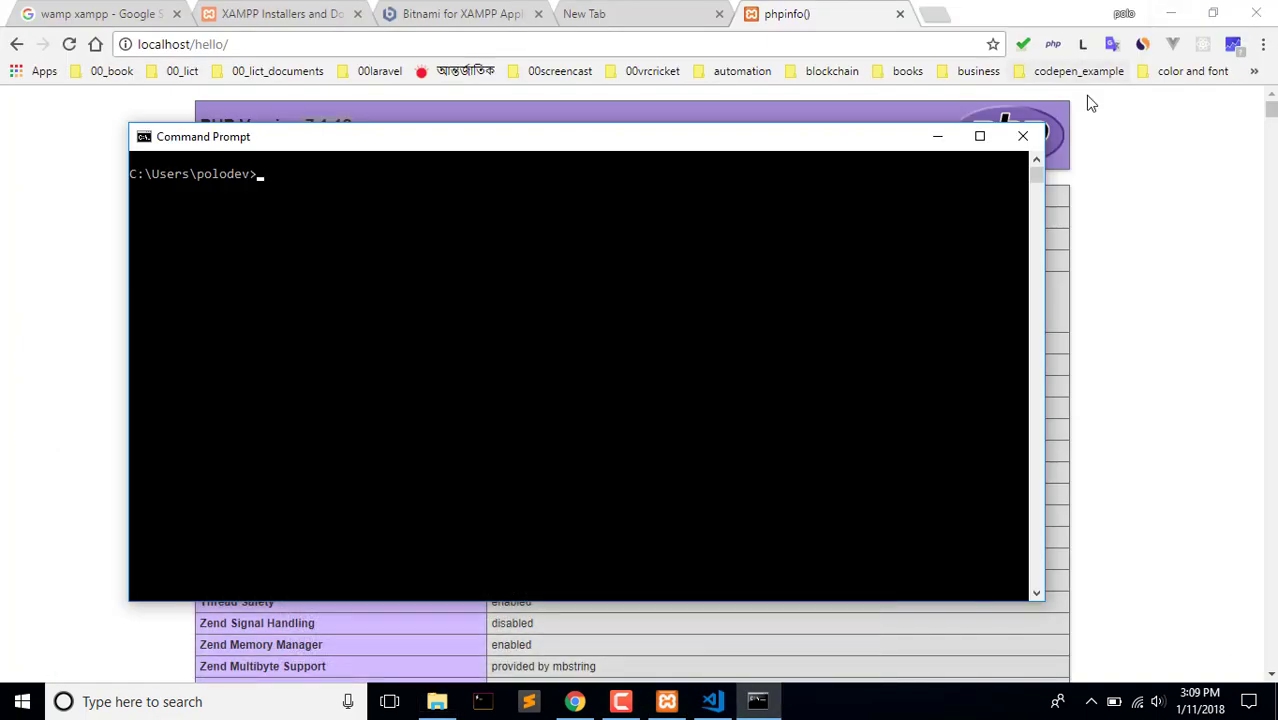
left_click(1187, 265)
left_click(1175, 12)
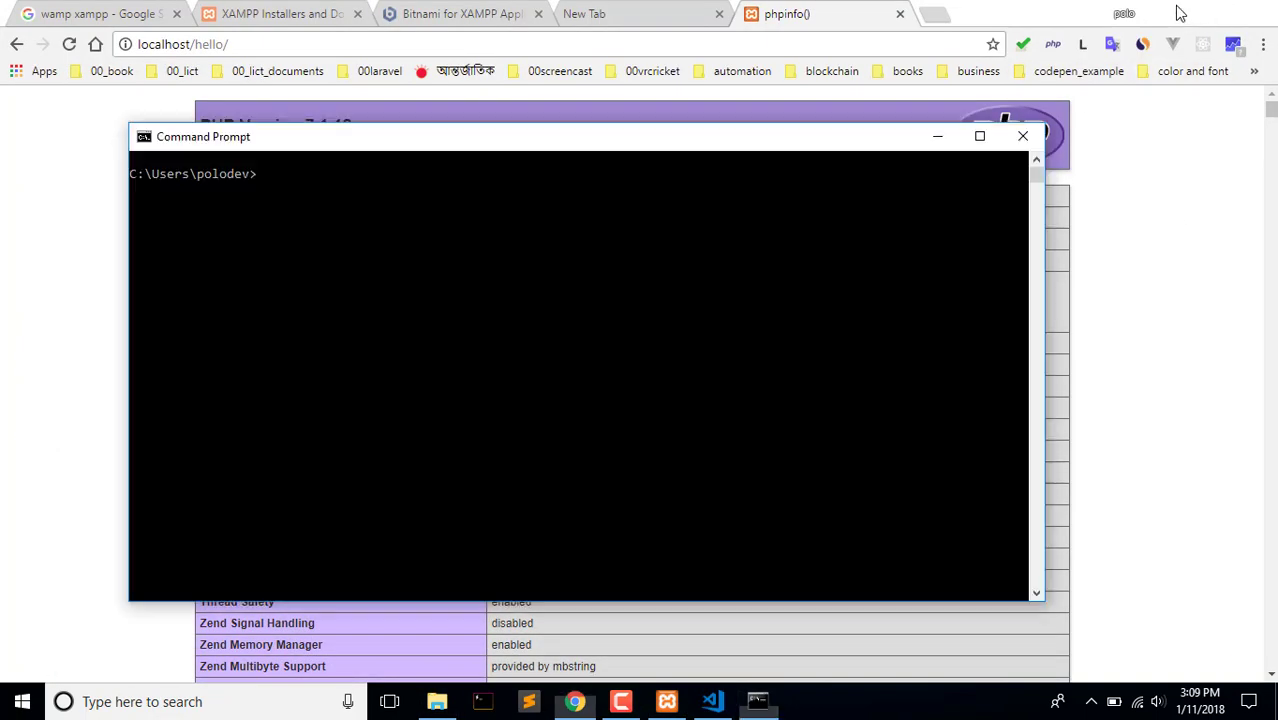
left_click(1060, 58)
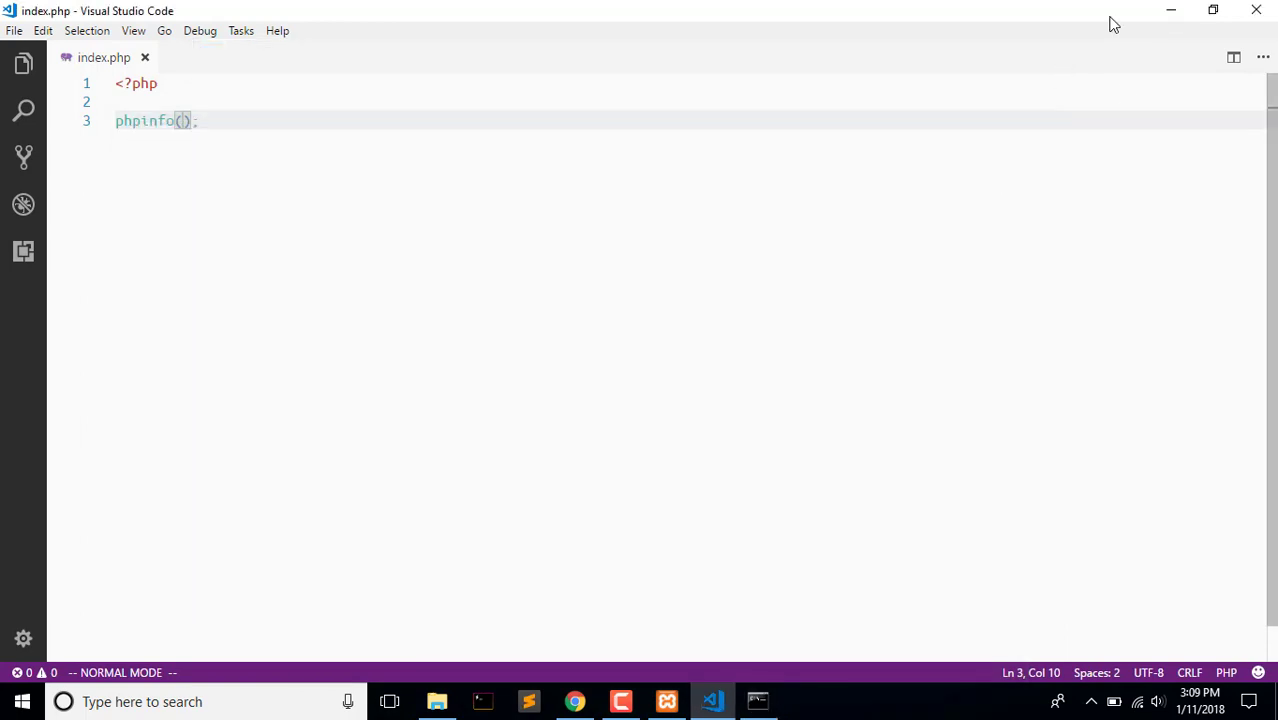